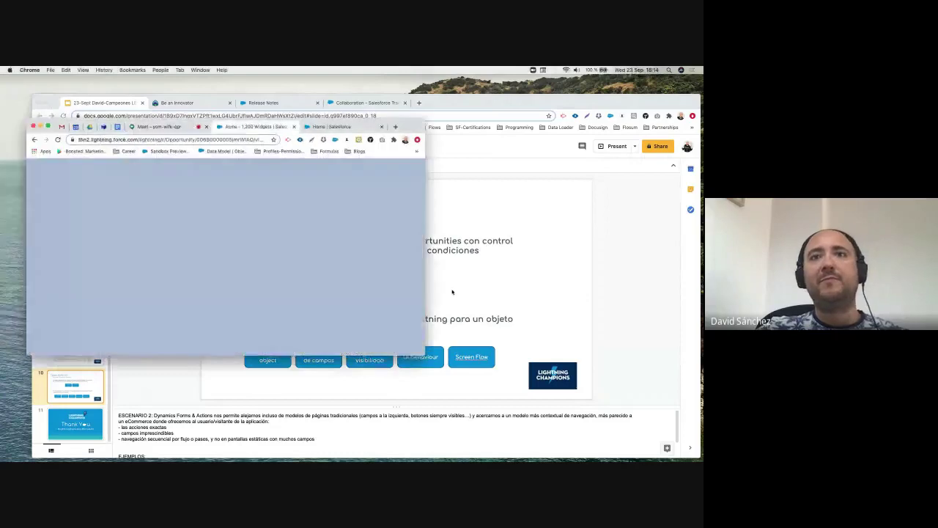
# - Enlarge and reposition the Salesforce window, and show the details of the Acme - 1,200 Widgets opportunity
pyautogui.moveTo(570, 403); pyautogui.dragTo(674, 448)
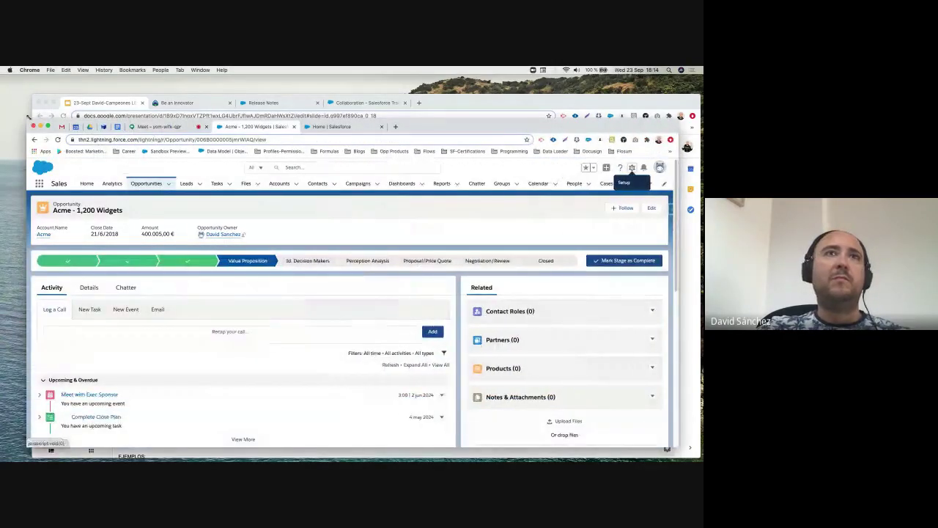
pyautogui.moveTo(28, 116); pyautogui.dragTo(32, 81)
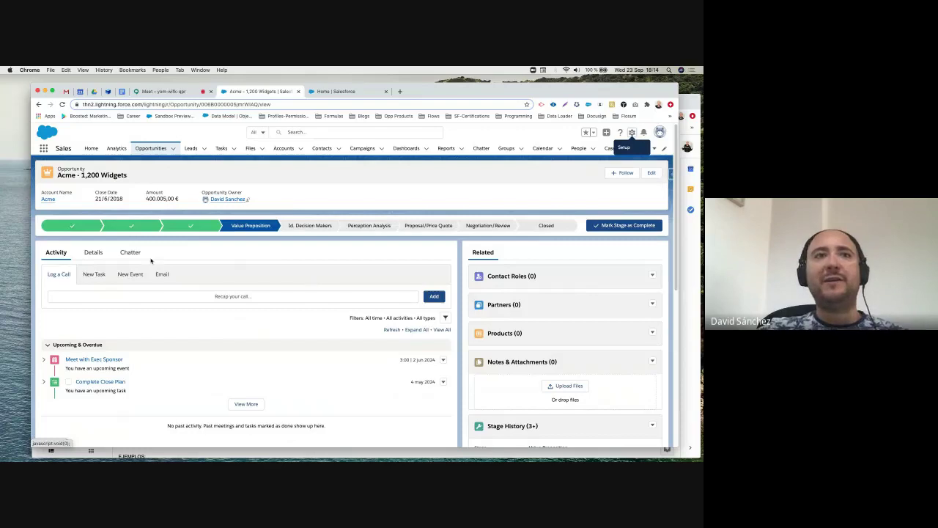
pyautogui.click(93, 252)
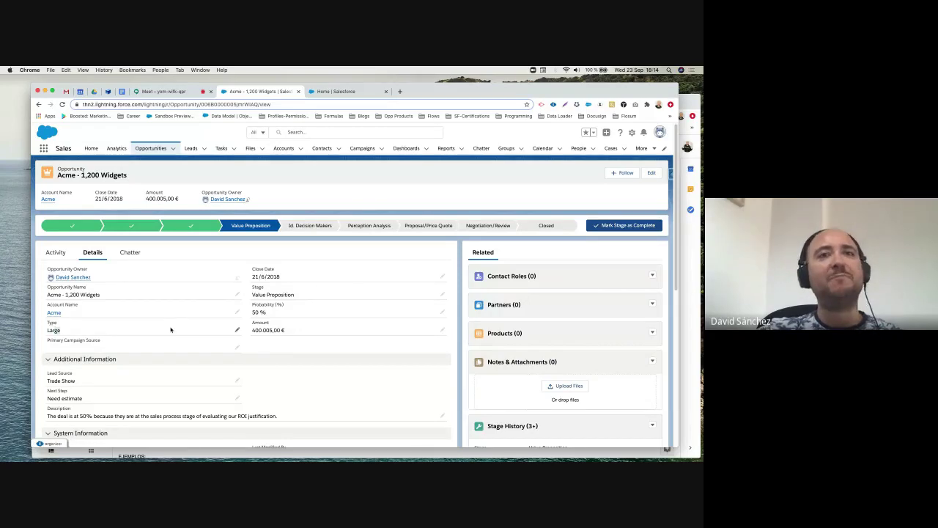
# - Set the opportunity's Amount to 100000 and save the record
pyautogui.moveTo(306, 334); pyautogui.dragTo(225, 329)
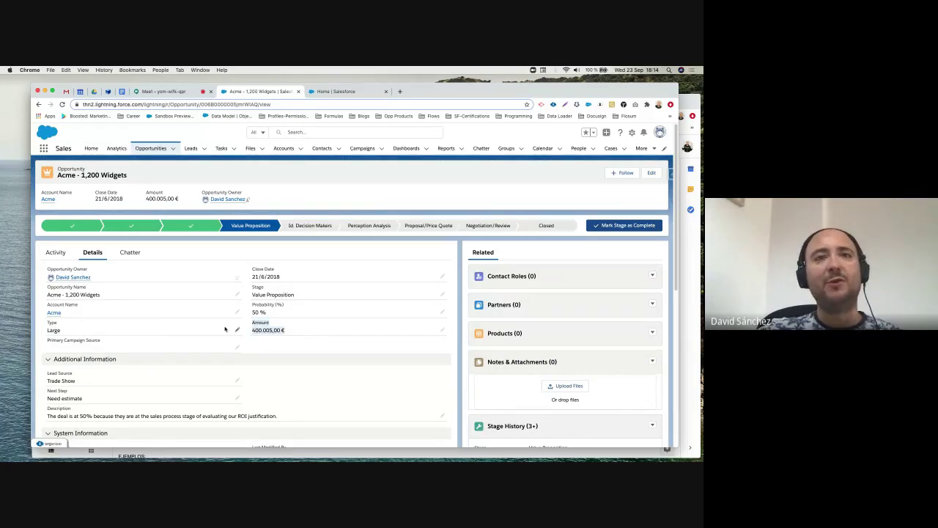
pyautogui.doubleClick(293, 331)
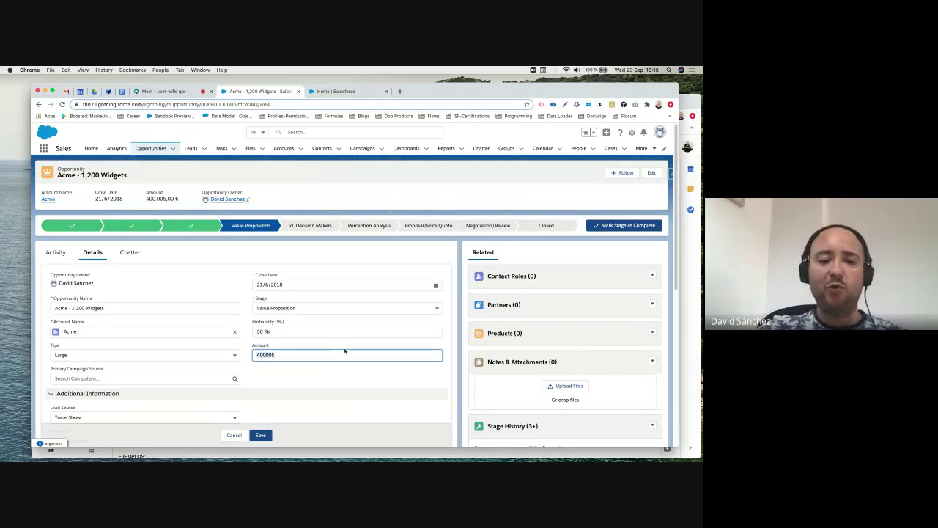
pyautogui.press('BackSpace')
pyautogui.press('BackSpace')
pyautogui.press('BackSpace')
pyautogui.press('BackSpace')
pyautogui.press('BackSpace')
pyautogui.press('BackSpace')
pyautogui.write('100000')
pyautogui.press('Tab')
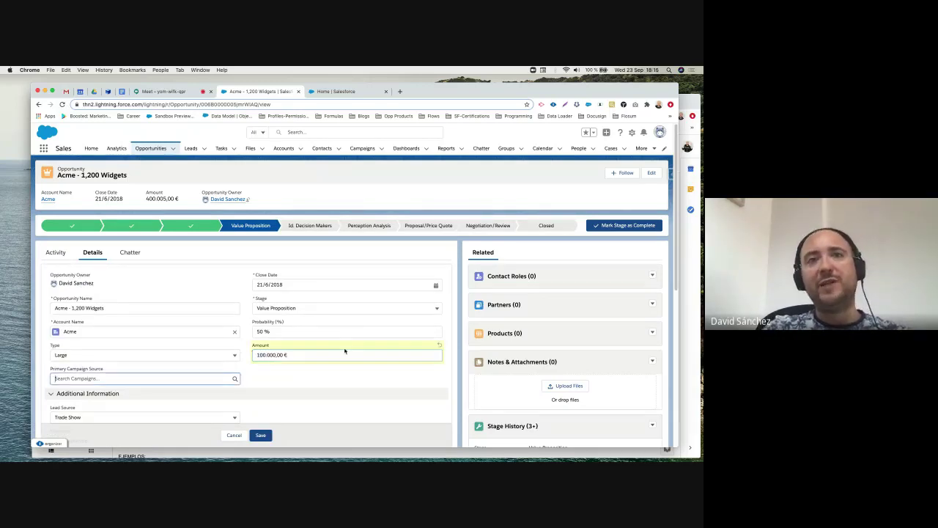
pyautogui.click(260, 434)
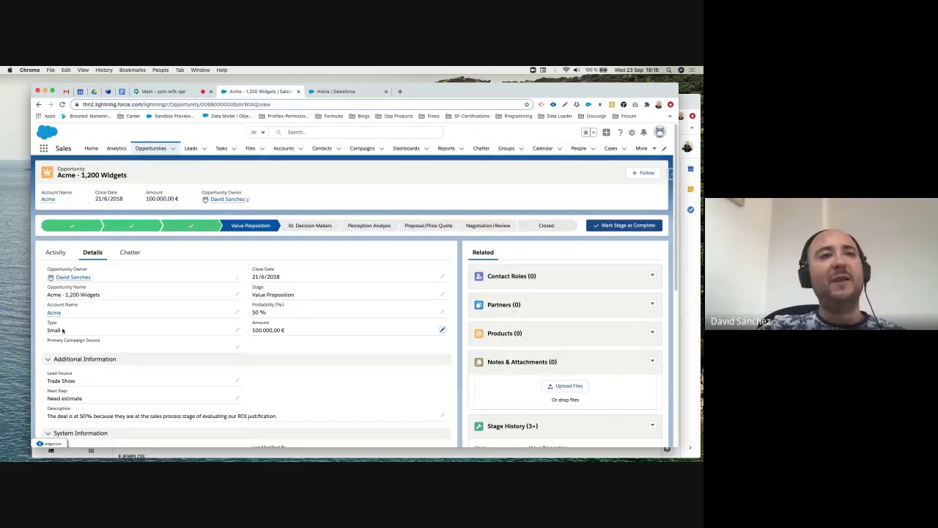
# - Set the opportunity's Amount to 300000 and save the record
pyautogui.click(442, 330)
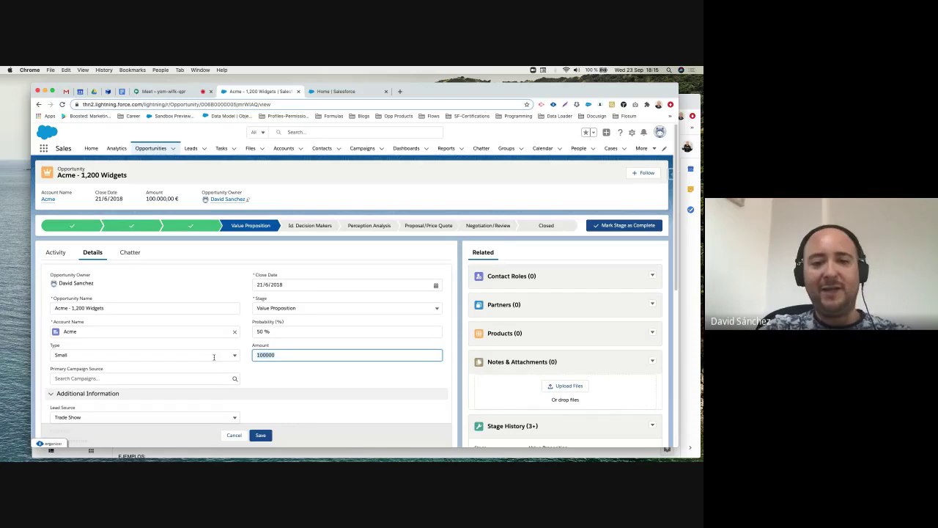
pyautogui.write('4300000')
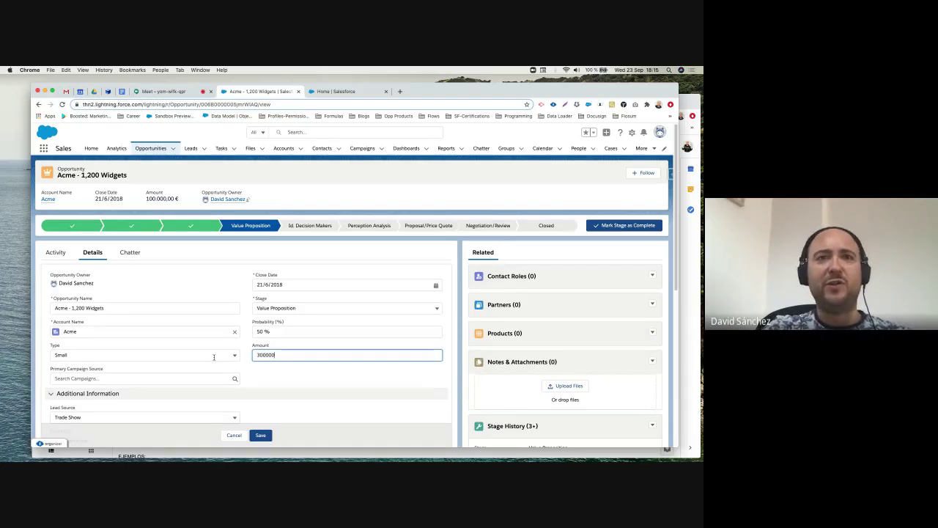
pyautogui.press('Tab')
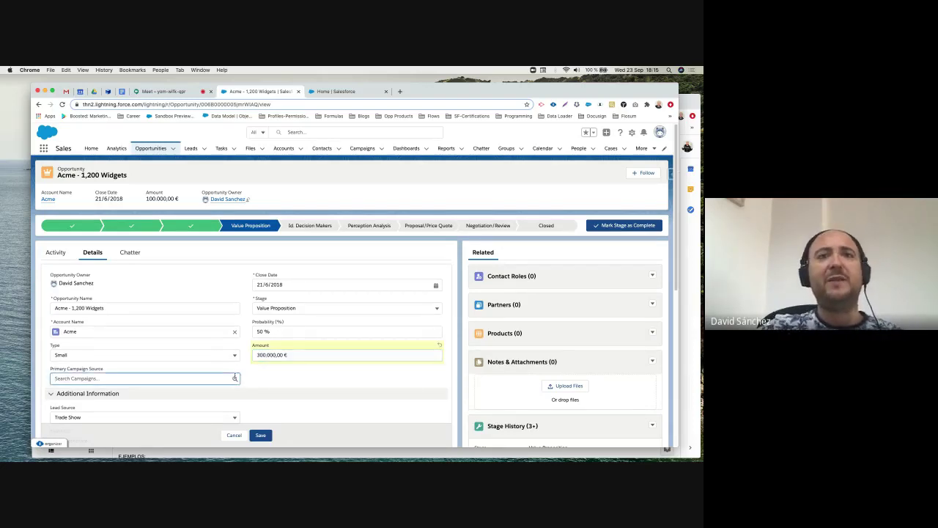
pyautogui.click(261, 436)
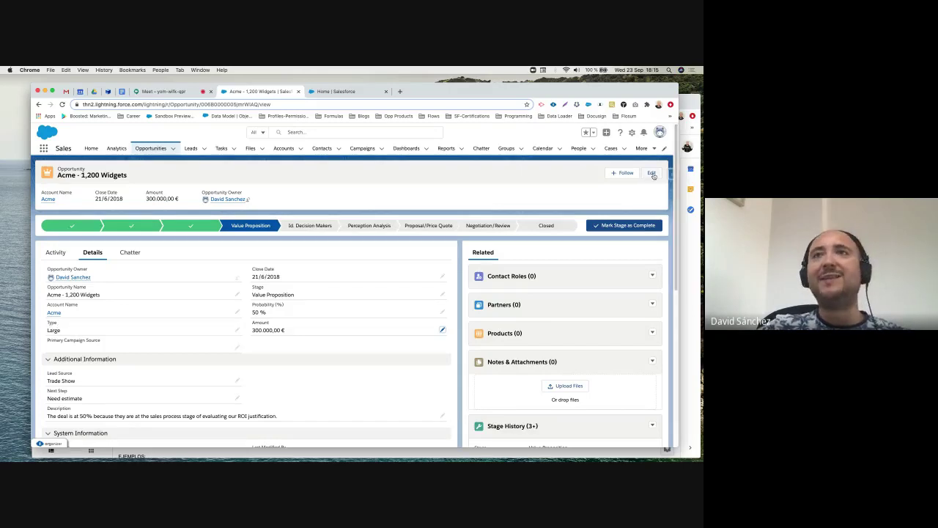
# - Open the opportunity's record page for editing in the Lightning App Builder and dismiss the Important Changes notice
pyautogui.click(632, 132)
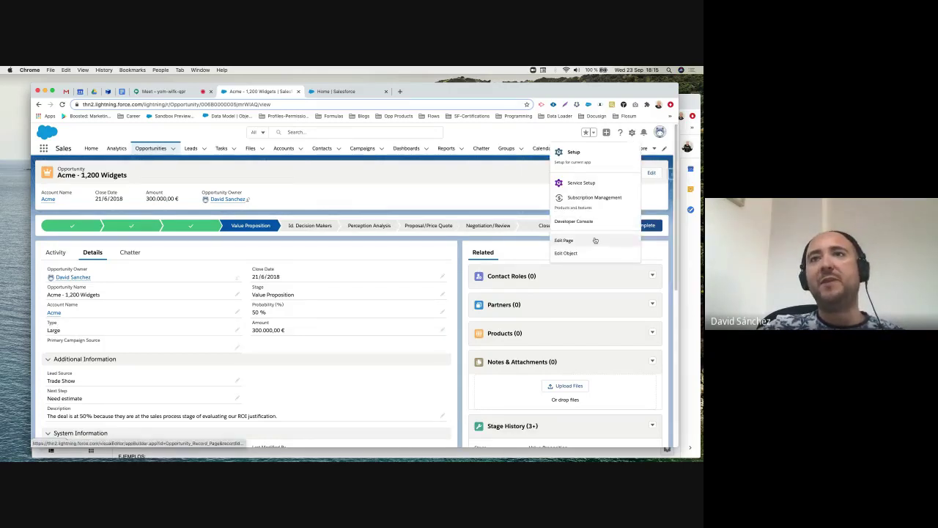
pyautogui.click(595, 241)
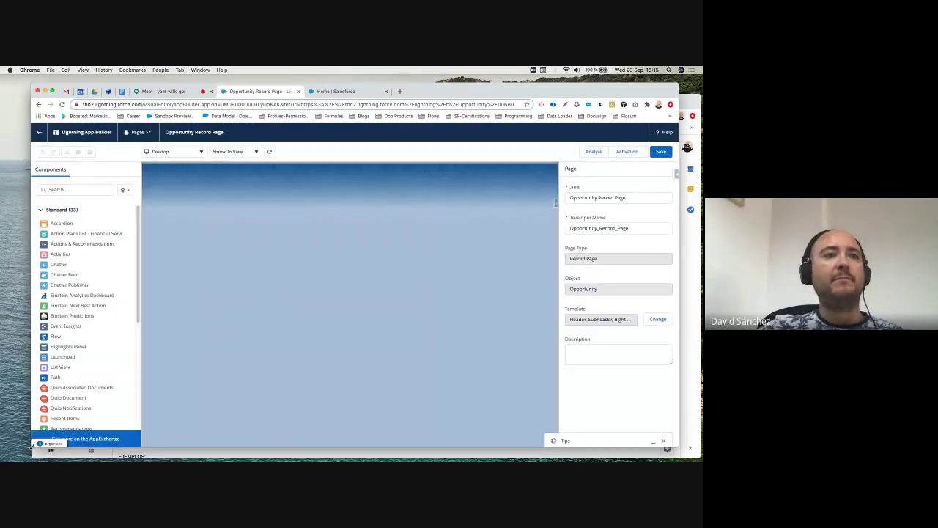
pyautogui.moveTo(32, 445); pyautogui.dragTo(15, 445)
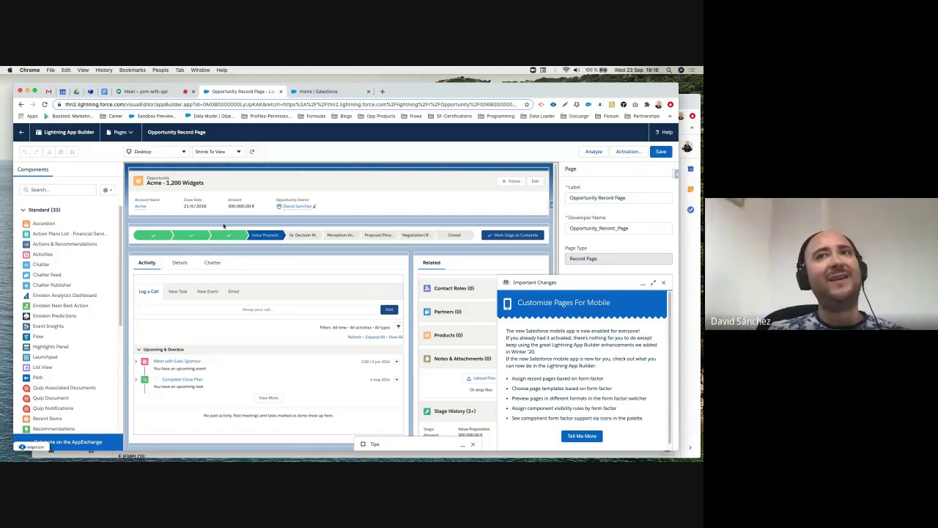
pyautogui.click(664, 283)
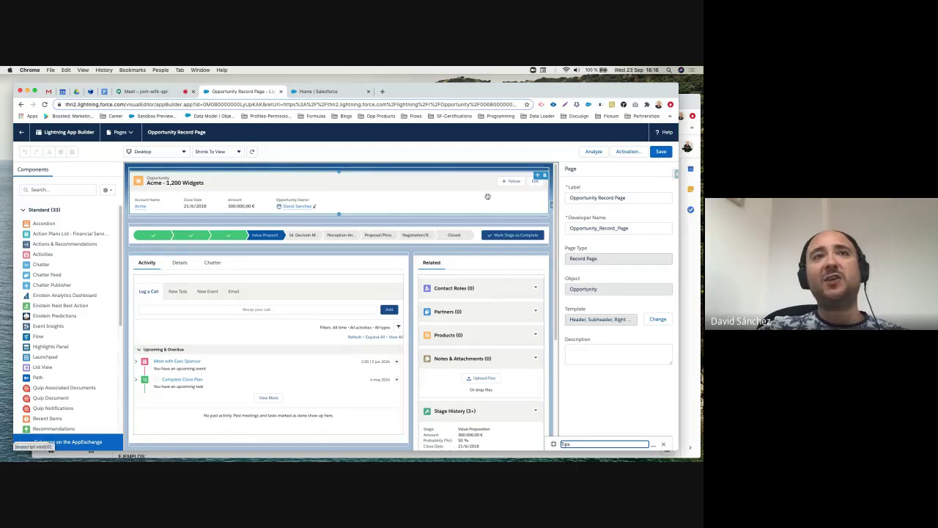
# - Examine the Highlights Panel's Dynamic Actions setting and the standard, quick and global actions available, without adding any
pyautogui.click(416, 201)
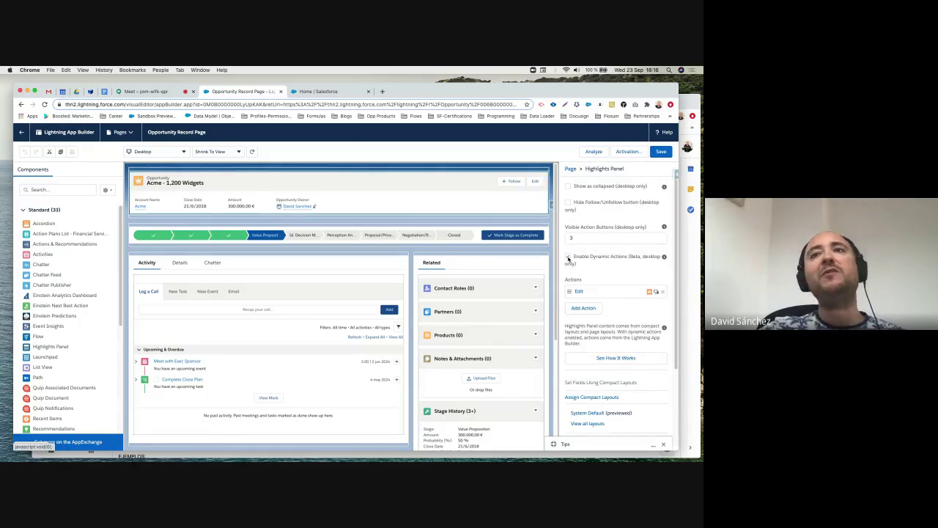
pyautogui.click(568, 256)
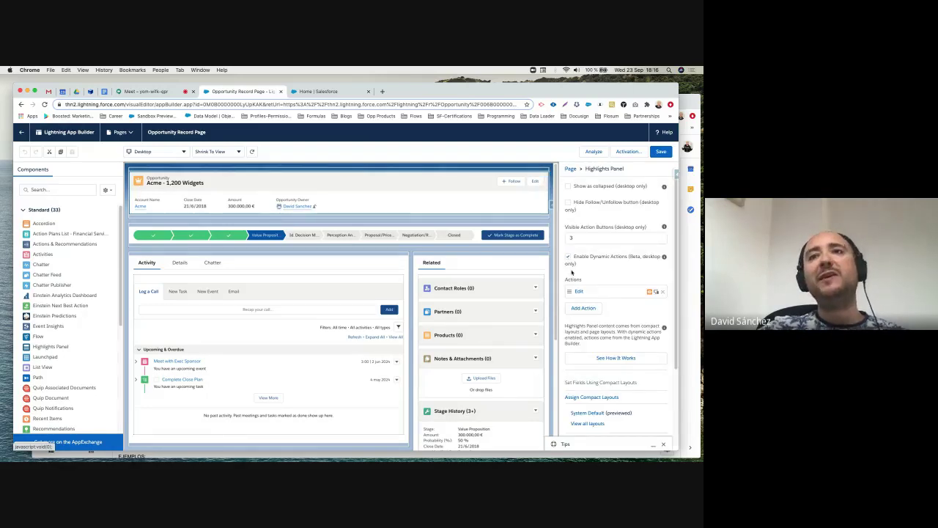
pyautogui.click(582, 308)
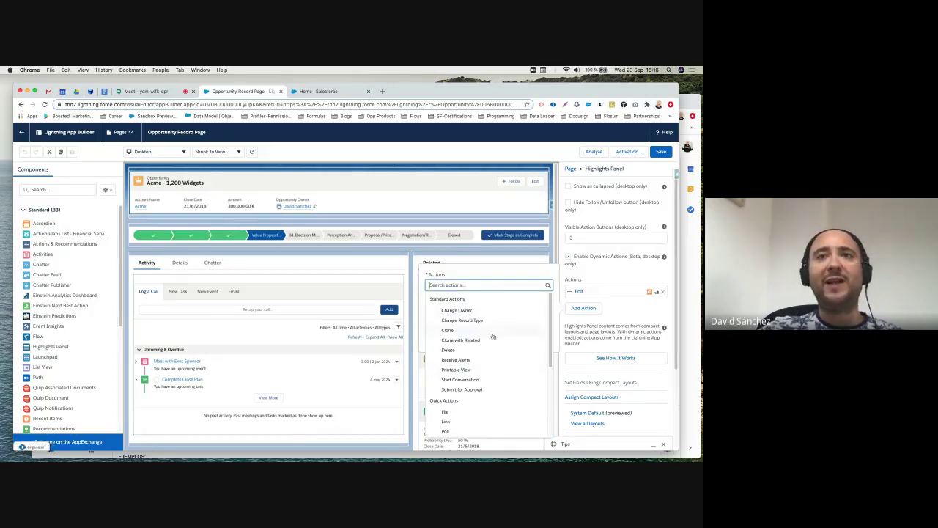
pyautogui.click(551, 319)
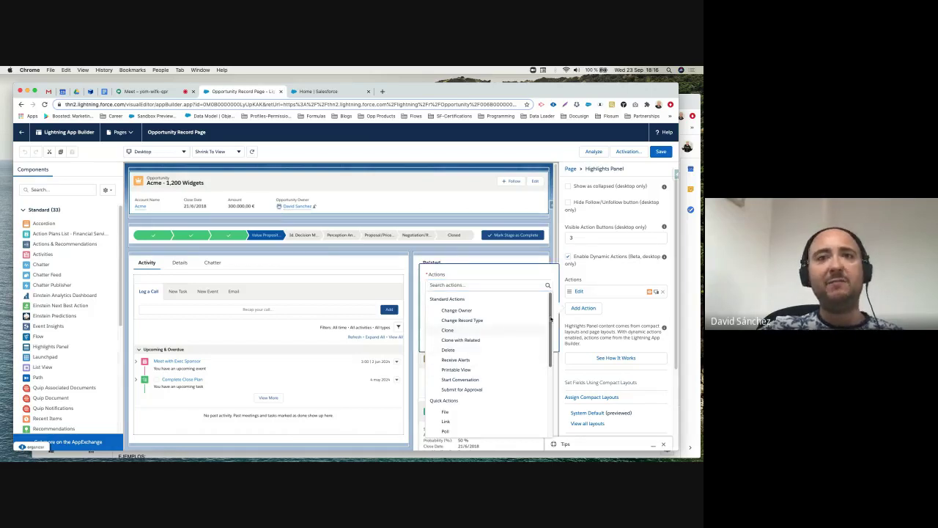
pyautogui.moveTo(551, 318); pyautogui.dragTo(549, 396)
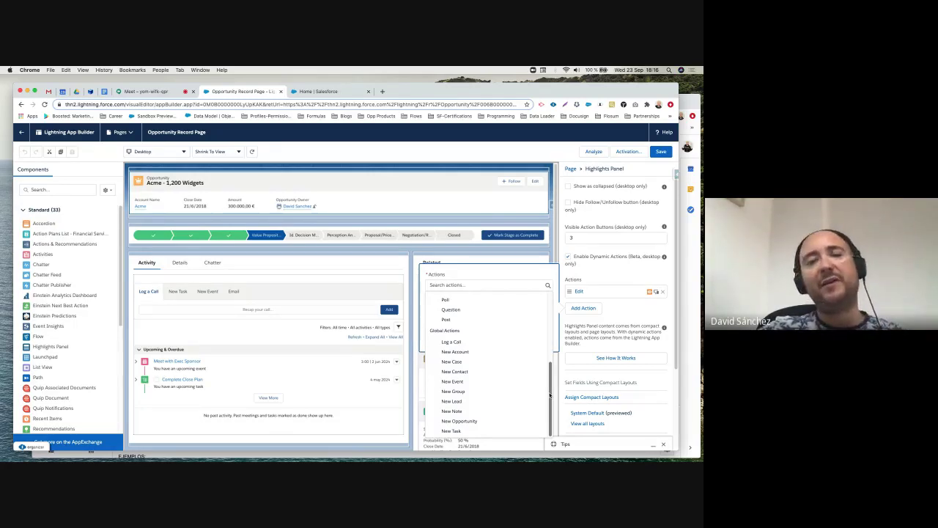
pyautogui.click(517, 335)
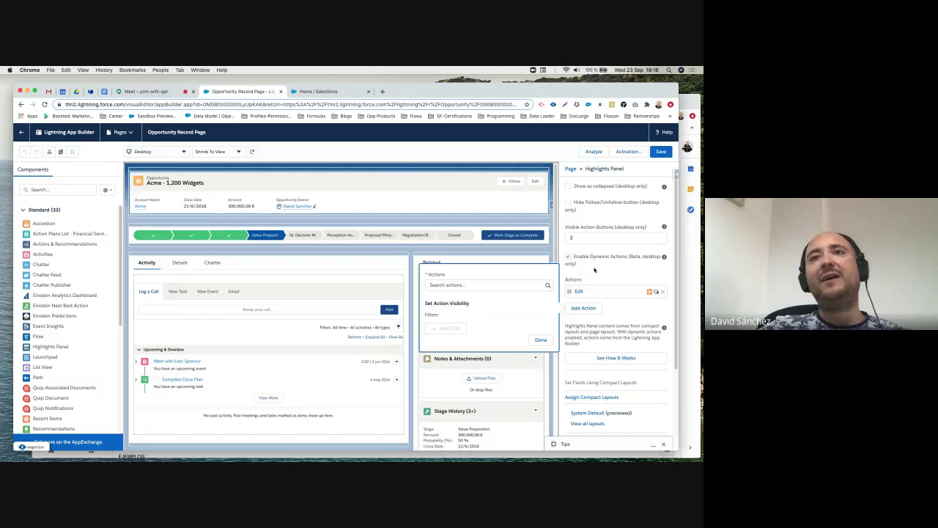
pyautogui.click(594, 270)
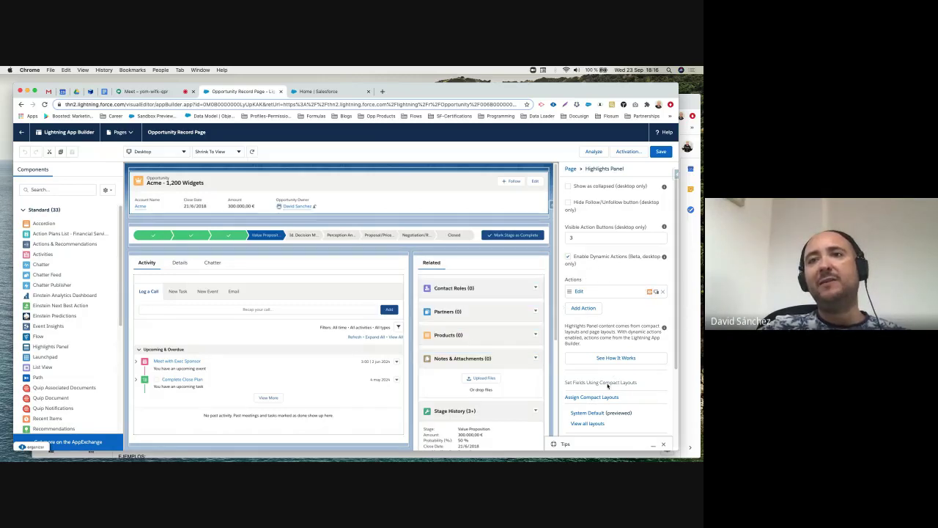
# - Start a new visibility filter for the Edit action and review the fields offered for the Record Field filter type
pyautogui.click(579, 292)
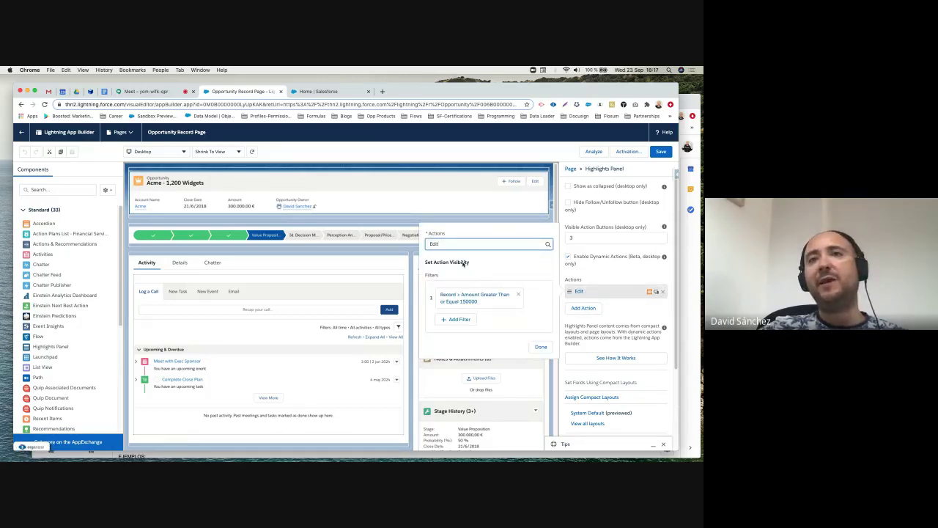
pyautogui.click(459, 320)
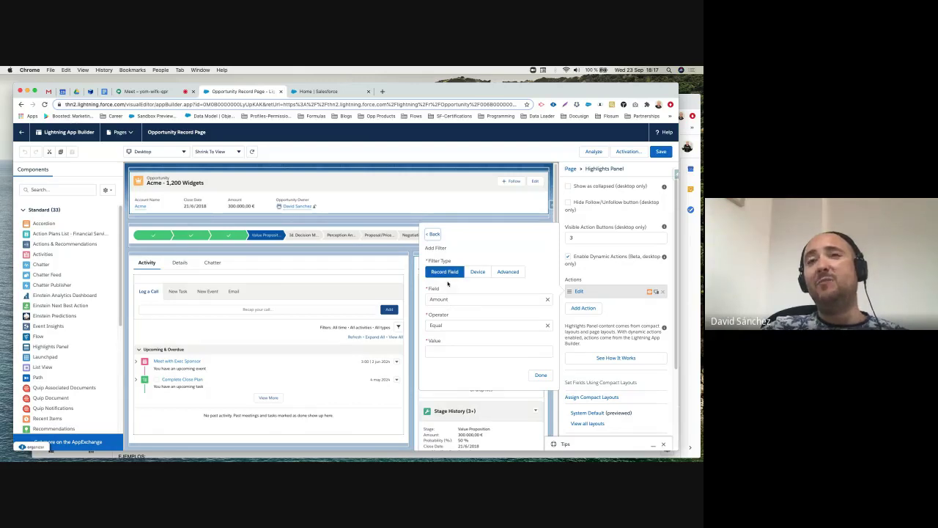
pyautogui.click(451, 299)
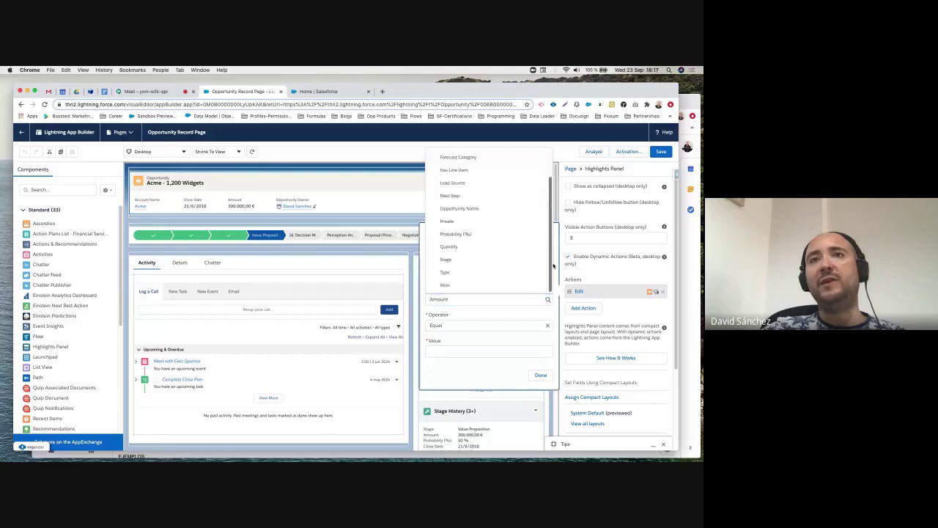
pyautogui.click(472, 341)
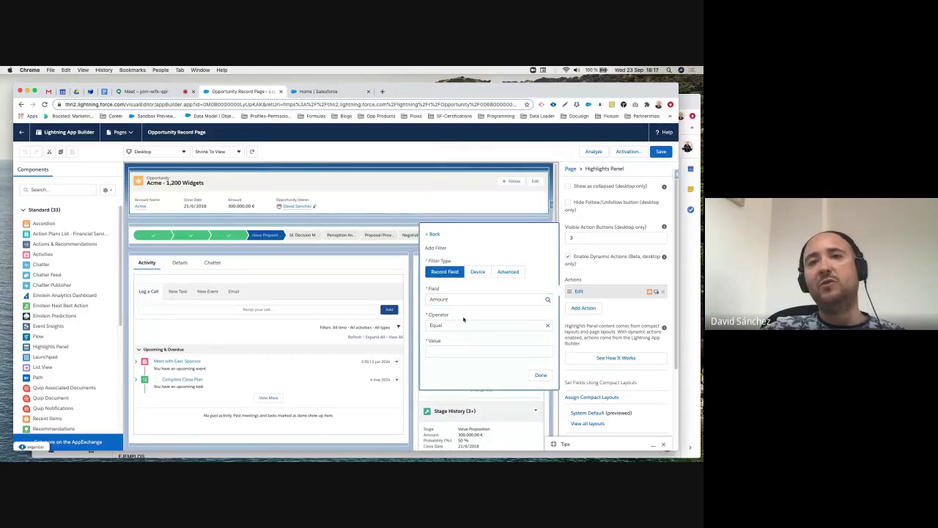
pyautogui.click(472, 324)
pyautogui.click(469, 338)
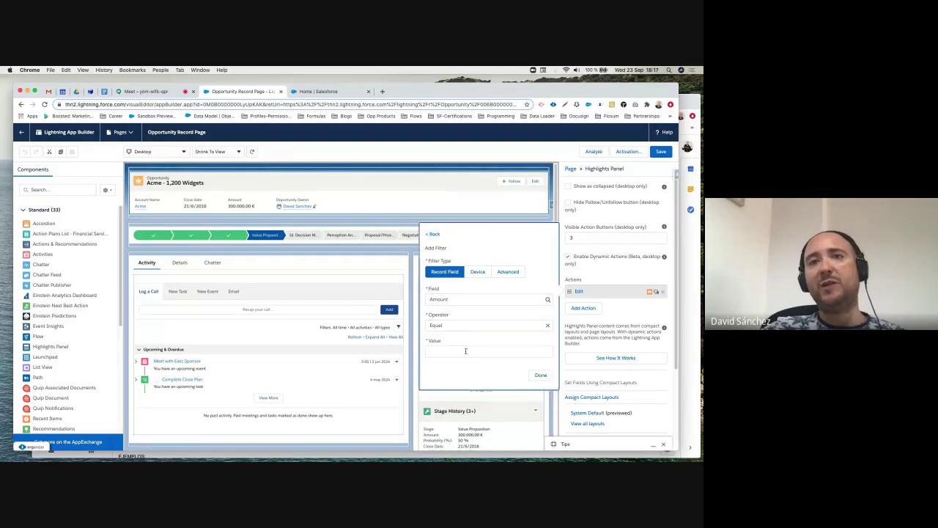
# - Switch the new filter's type to Device and check which fields it offers
pyautogui.click(477, 271)
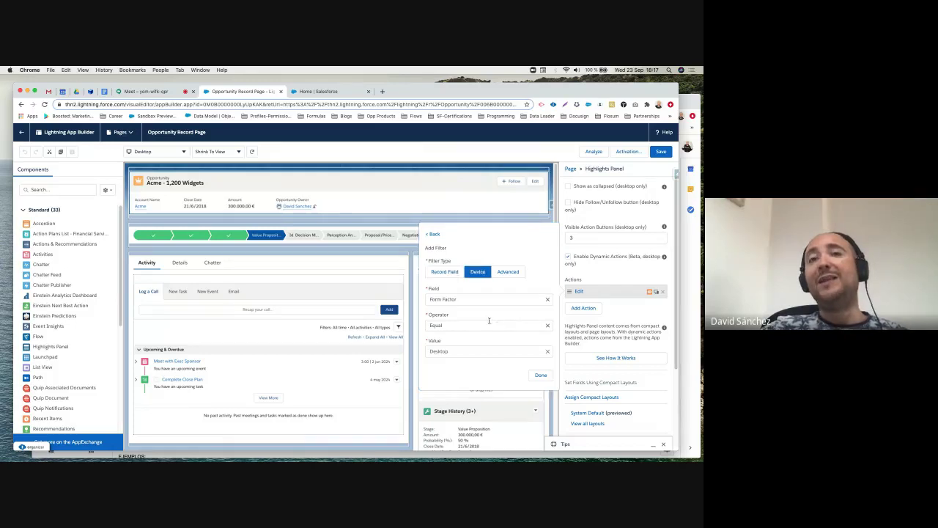
pyautogui.click(471, 301)
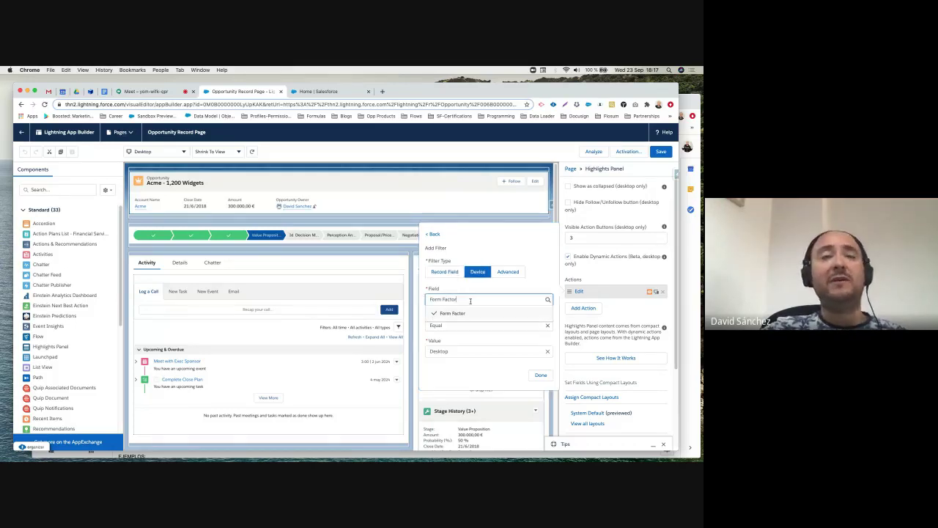
pyautogui.click(470, 296)
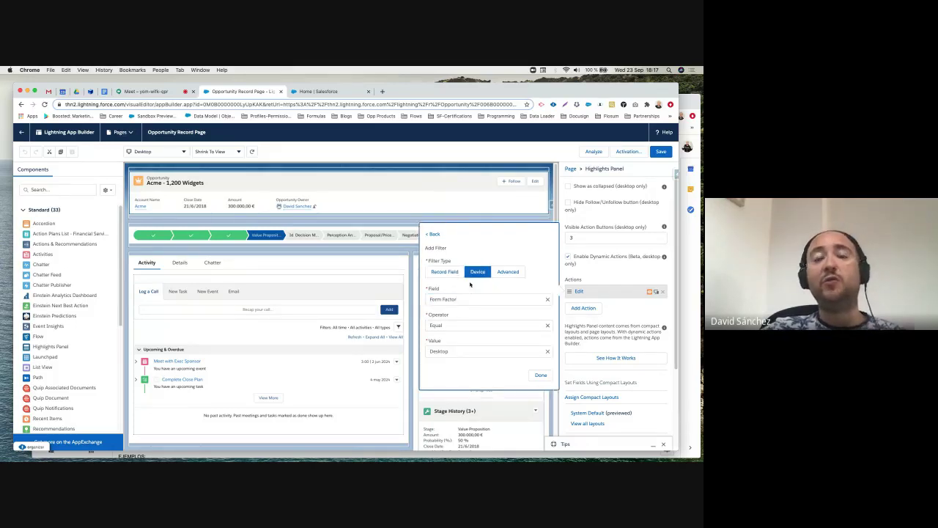
# - Switch the Edit action's new filter to the Advanced type and review the Record fields offered in field selection
pyautogui.click(503, 273)
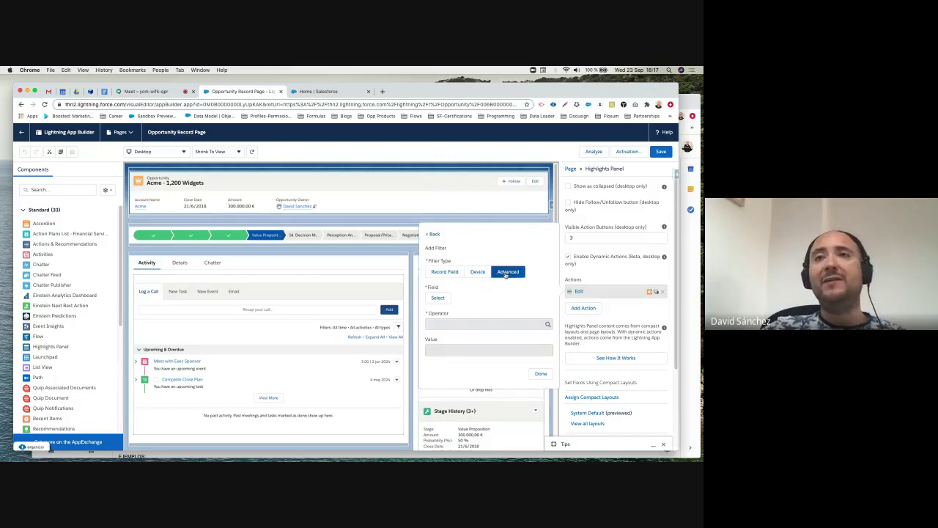
pyautogui.click(438, 299)
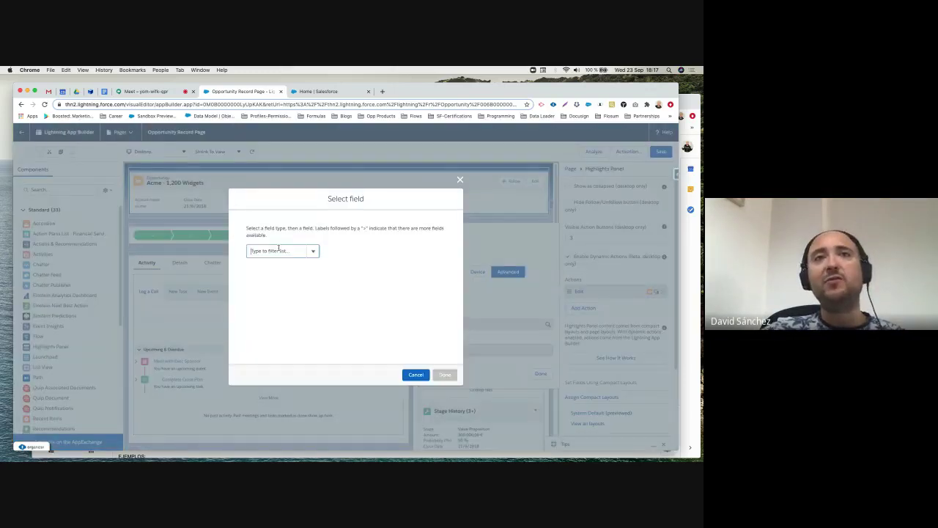
pyautogui.click(278, 250)
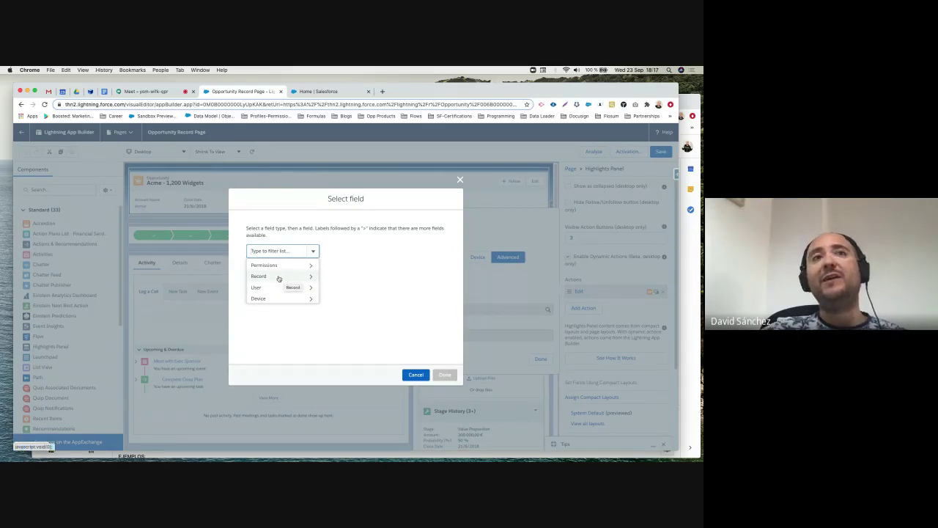
pyautogui.click(279, 277)
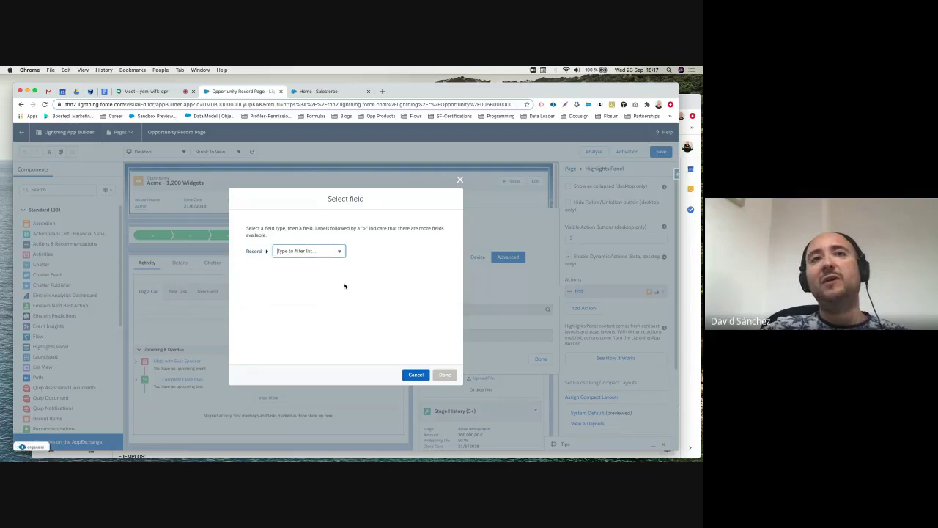
pyautogui.click(312, 250)
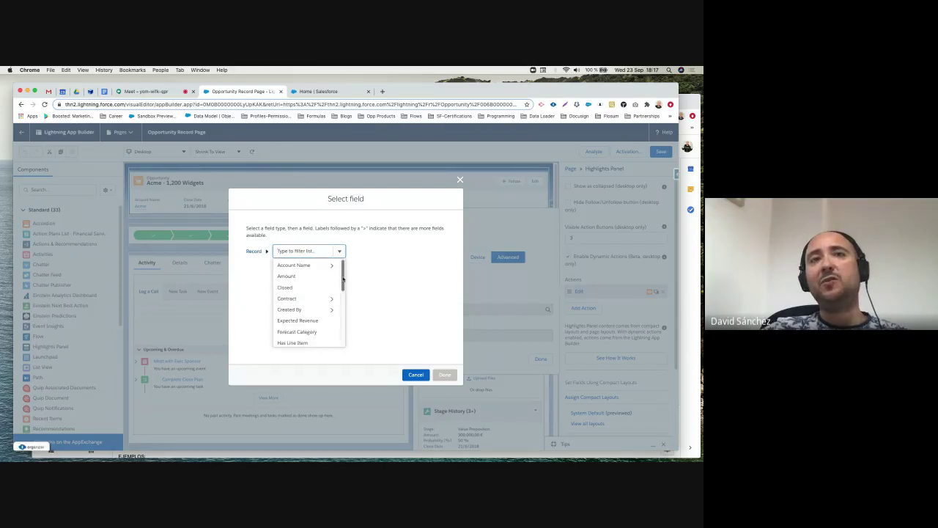
pyautogui.moveTo(342, 277); pyautogui.dragTo(343, 324)
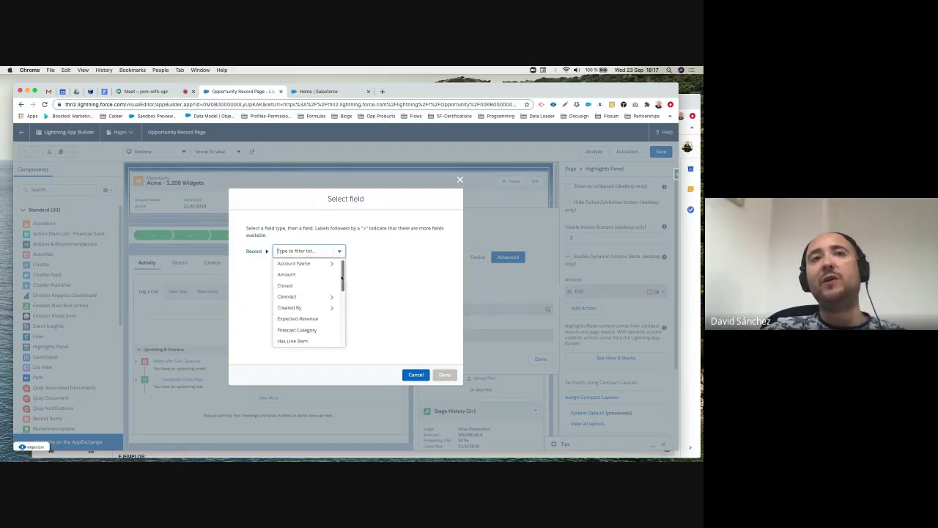
# - Change the field type to Permissions and look into its Standard Permission category
pyautogui.click(253, 251)
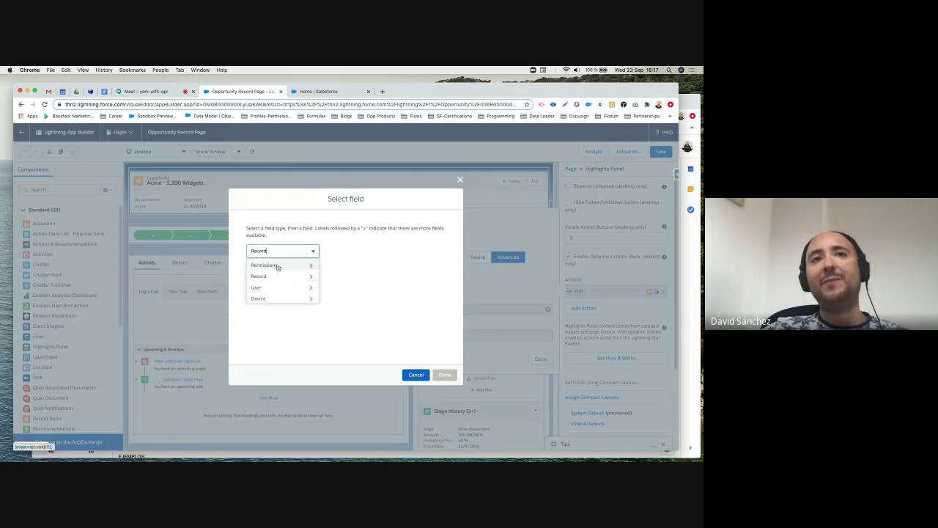
pyautogui.click(279, 266)
pyautogui.click(322, 251)
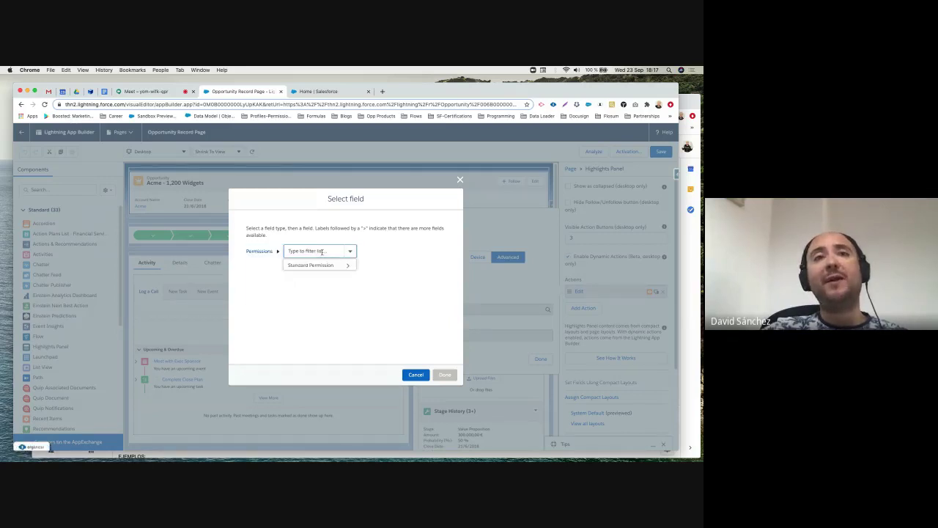
pyautogui.click(321, 264)
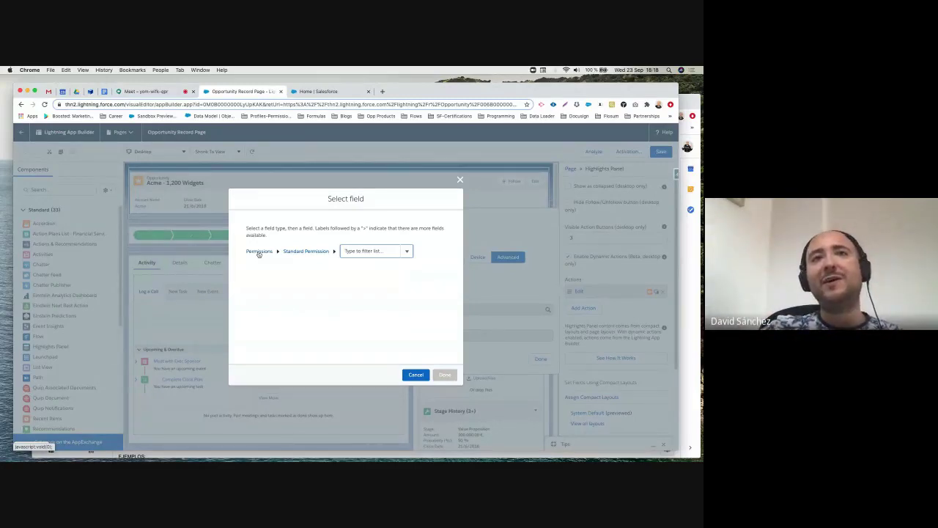
# - Change the field type to User and review the user fields offered for the filter
pyautogui.click(258, 251)
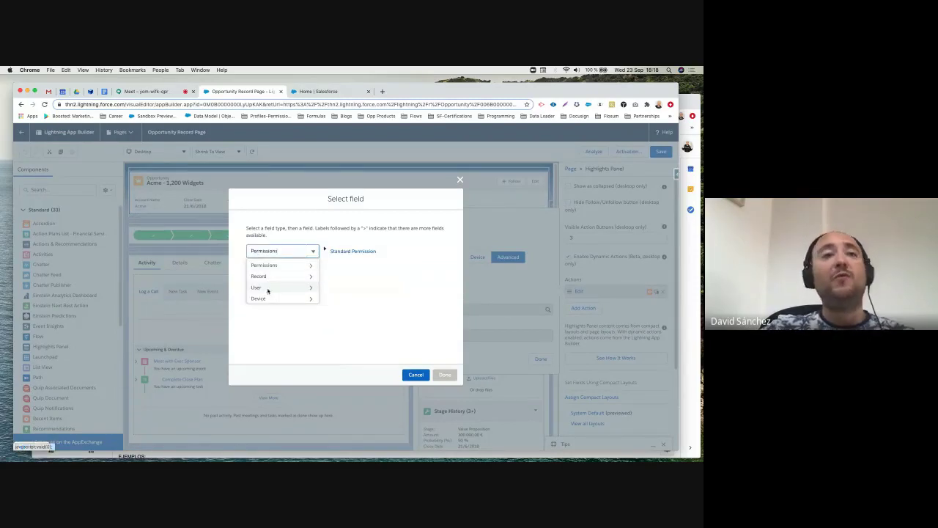
pyautogui.click(265, 288)
pyautogui.click(308, 251)
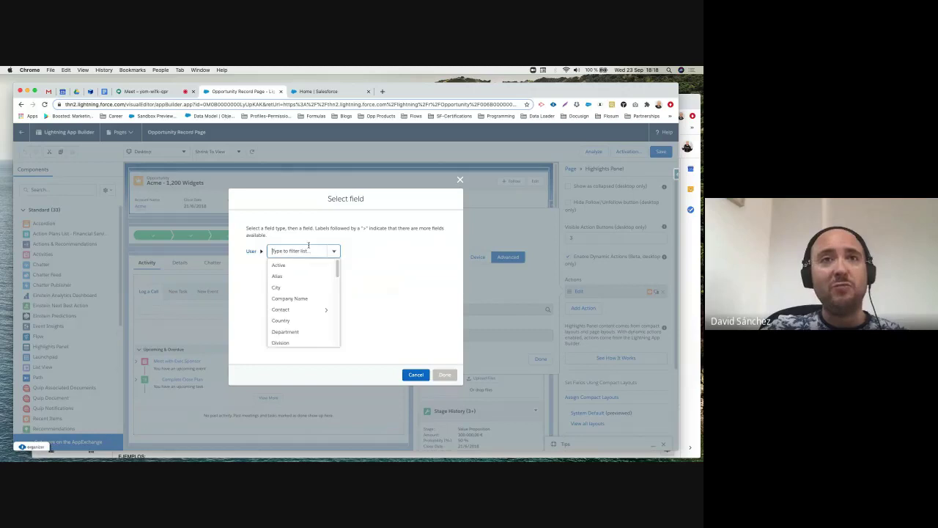
pyautogui.moveTo(337, 273)
pyautogui.mouseDown()
pyautogui.moveTo(337, 315)
pyautogui.moveTo(337, 268)
pyautogui.mouseUp()
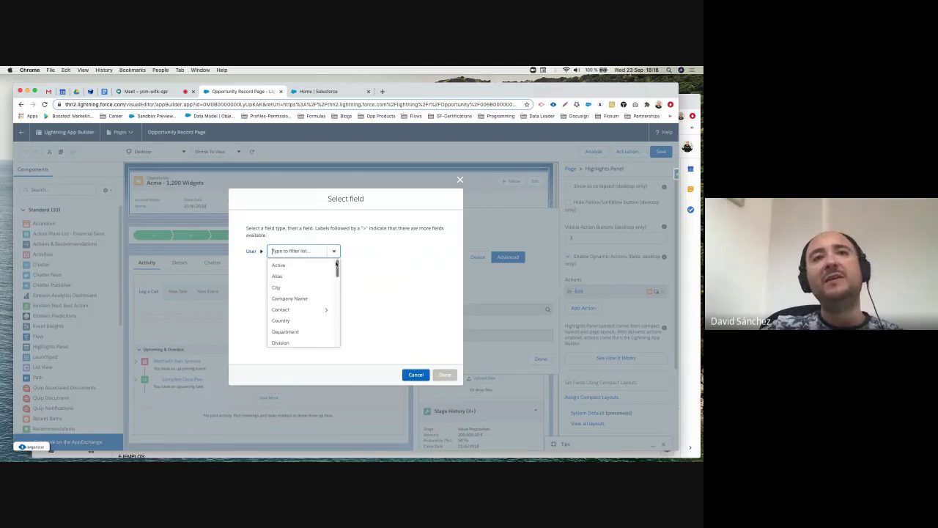
# - Check the Device field type, then cancel the field selection and close the Edit action's filter settings
pyautogui.click(253, 252)
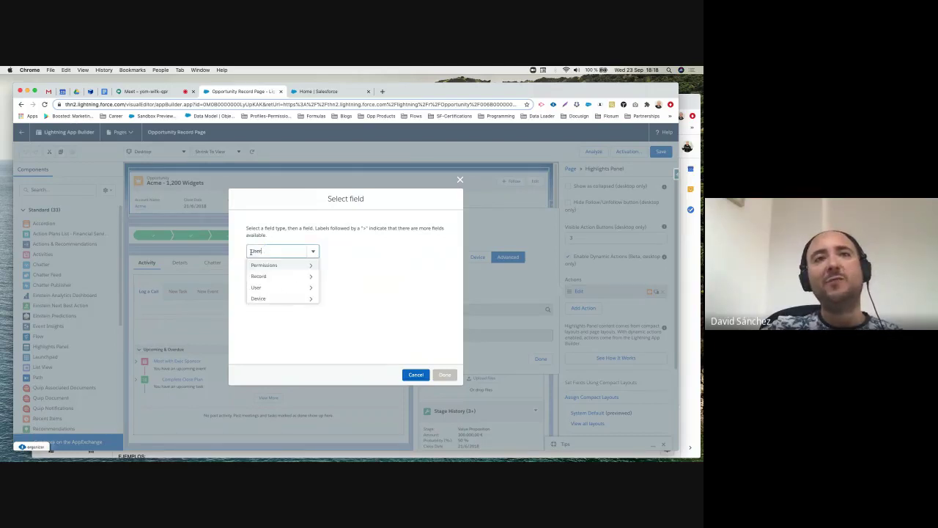
pyautogui.click(269, 299)
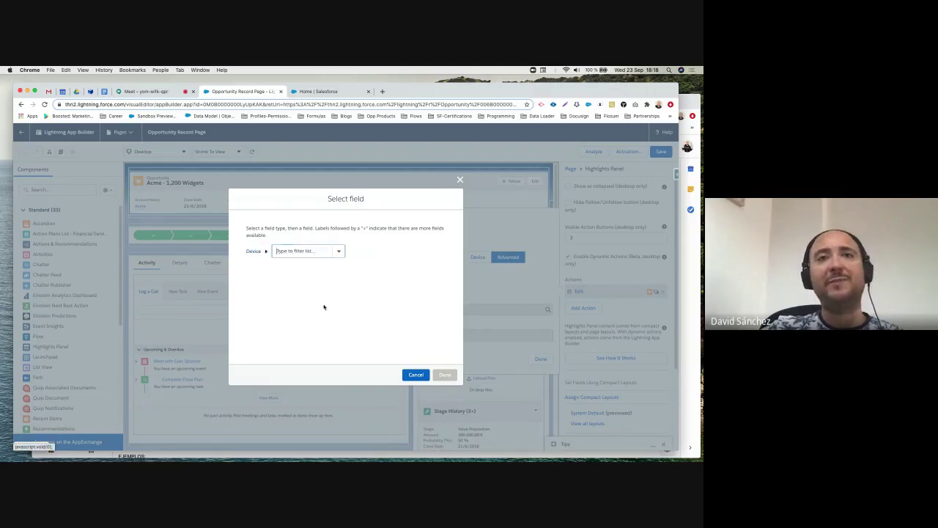
pyautogui.click(405, 377)
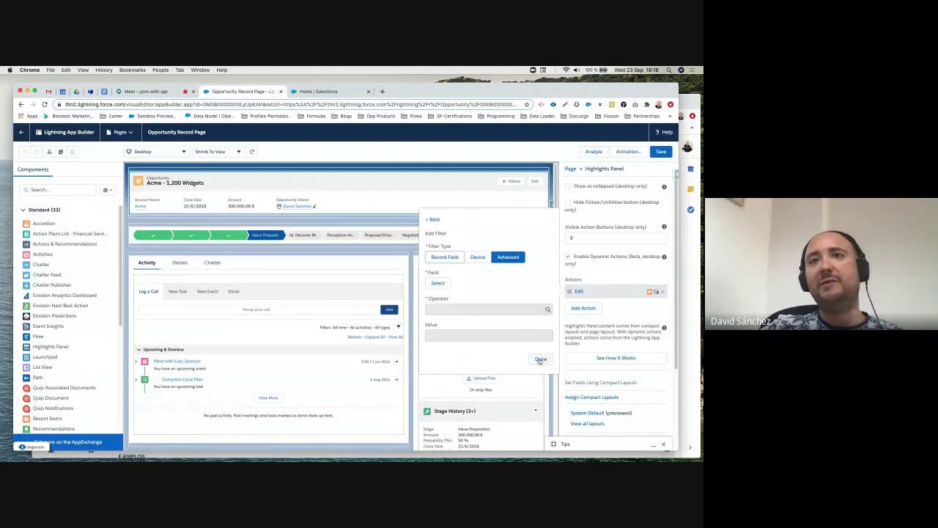
pyautogui.click(424, 156)
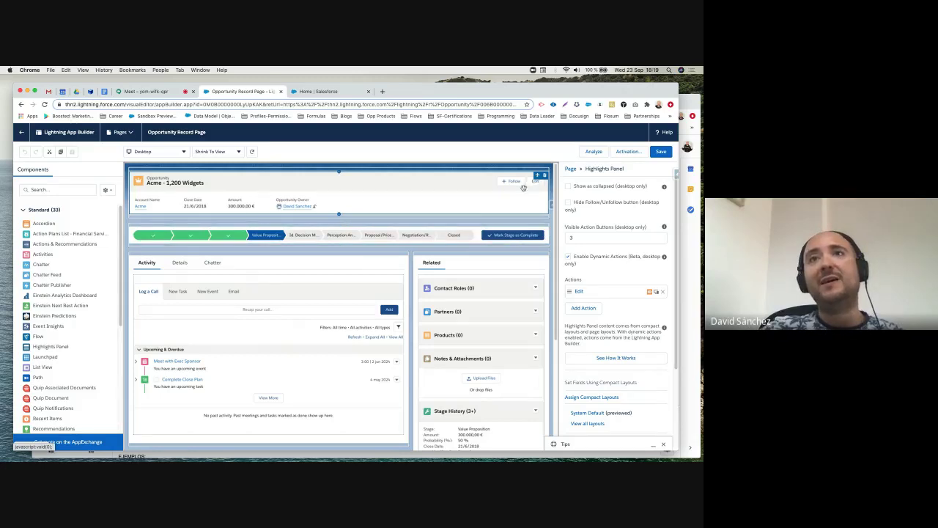
# - Start another filter on the Edit action, review the Record Field options and Amount operators, and close it without adding the filter
pyautogui.click(593, 293)
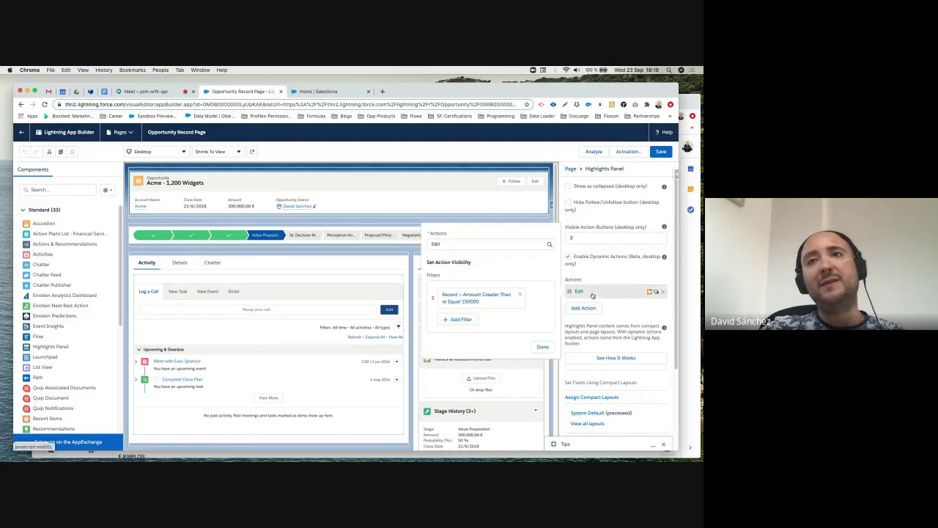
pyautogui.click(459, 321)
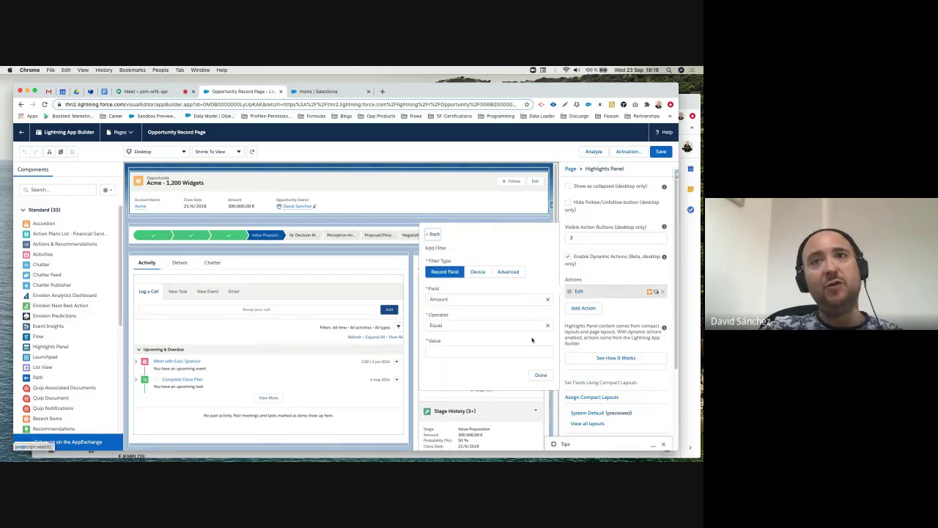
pyautogui.click(454, 299)
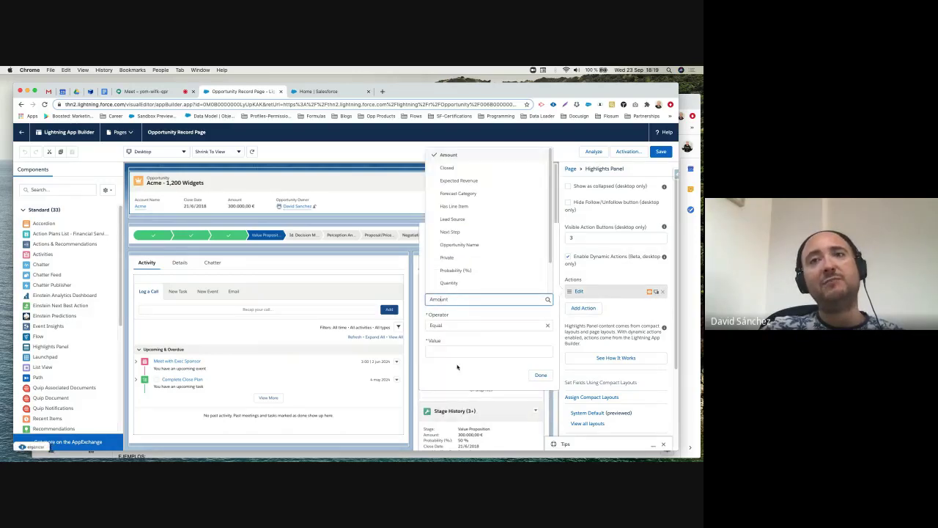
pyautogui.click(447, 325)
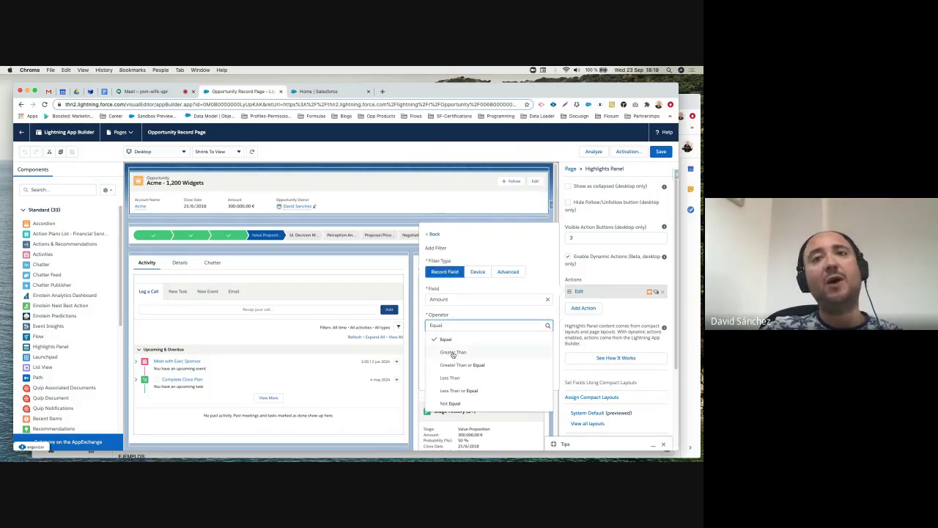
pyautogui.click(461, 338)
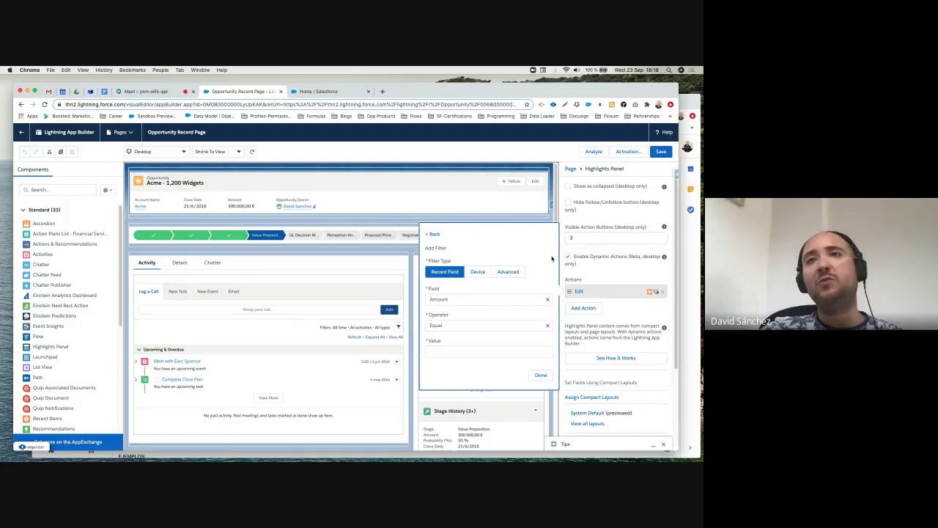
pyautogui.click(548, 151)
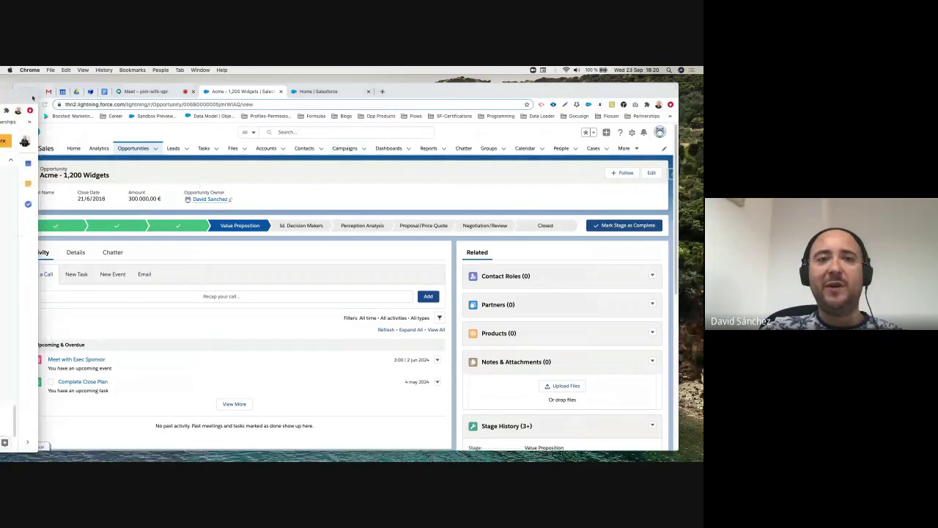
pyautogui.moveTo(32, 97); pyautogui.dragTo(125, 97)
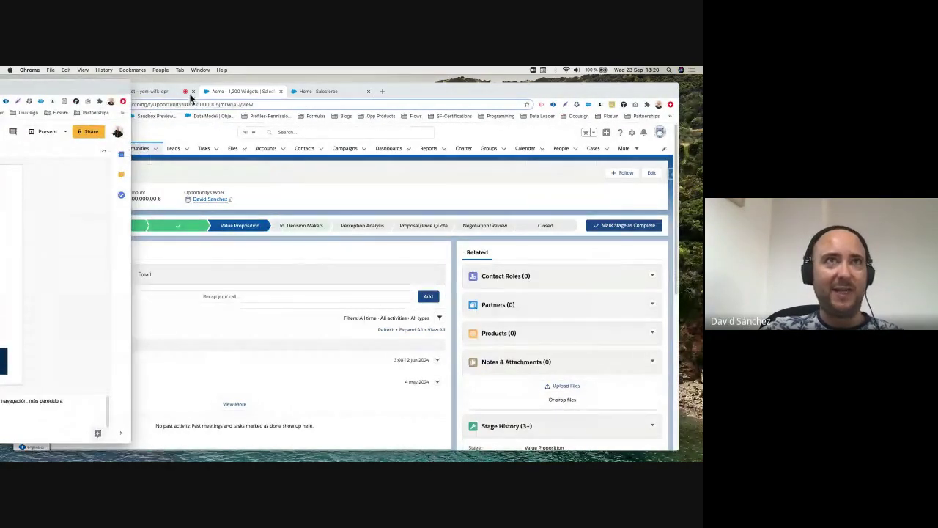
pyautogui.press('super+m')
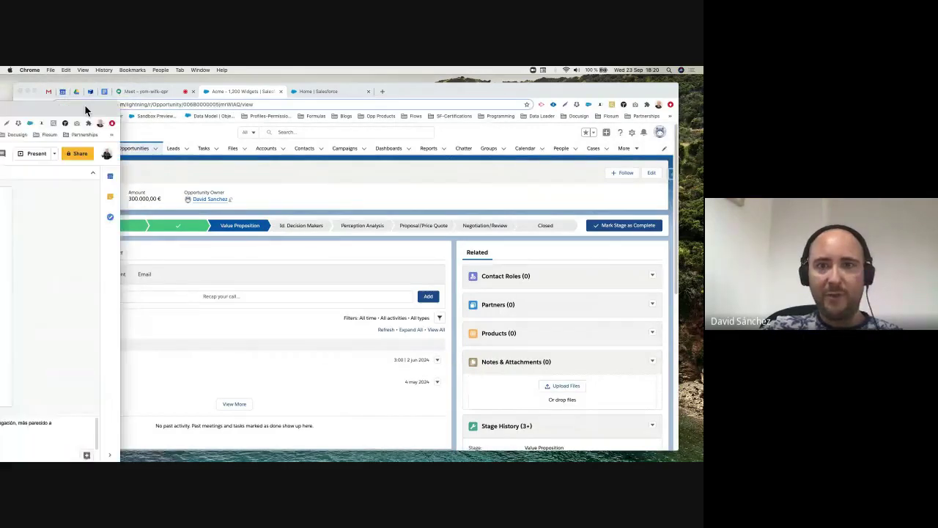
pyautogui.press('super+m')
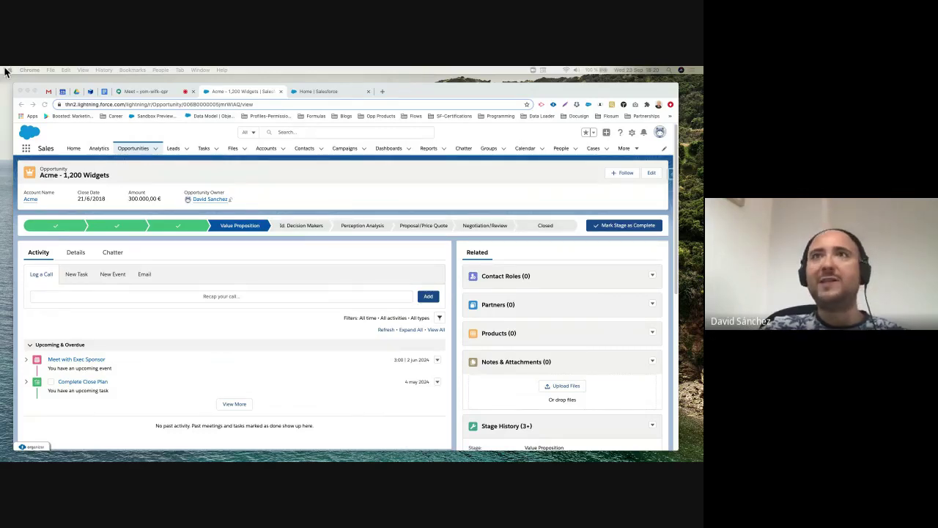
# - Find Flows in Salesforce Setup by searching for "flow" and open the list of all flows
pyautogui.click(327, 91)
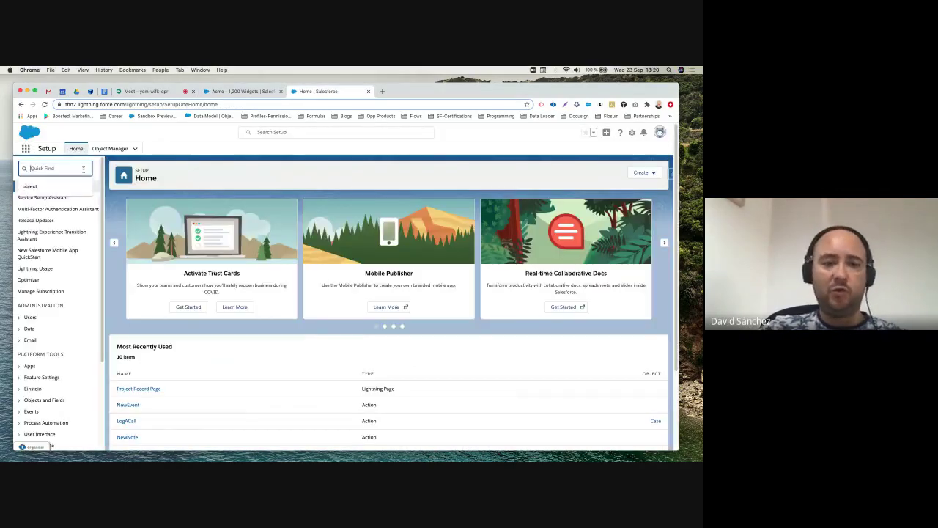
pyautogui.click(83, 169)
pyautogui.write('flow')
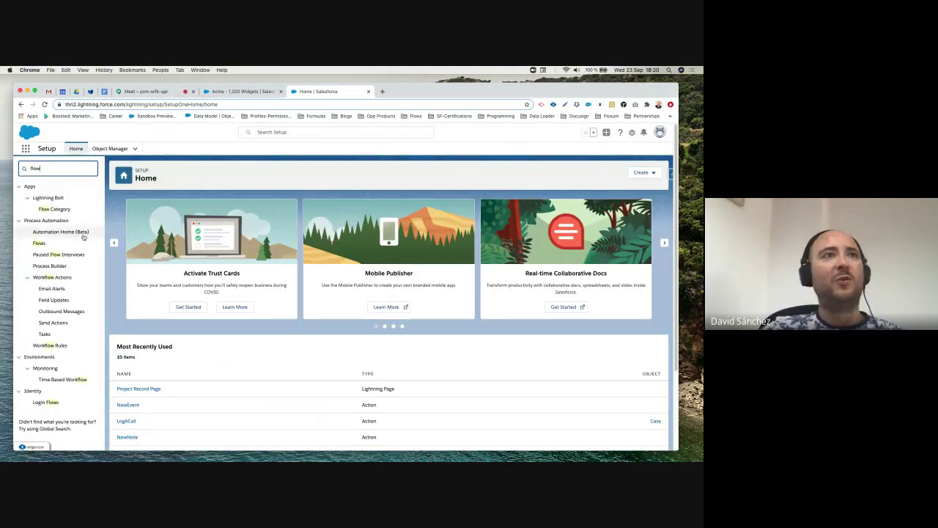
pyautogui.click(39, 243)
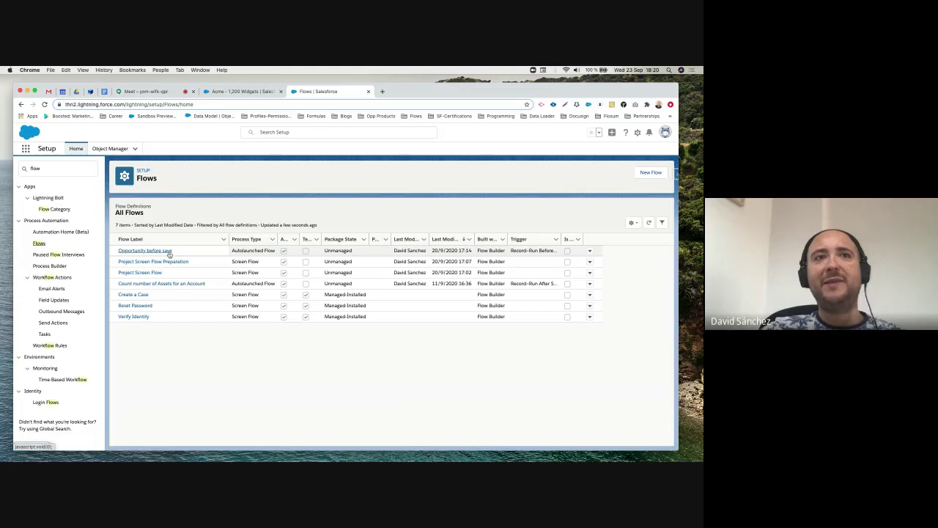
# - Open the Project Screen Flow, Project Screen Flow Preparation and Opportunity before save flows in separate Flow Builder tabs
pyautogui.click(151, 273)
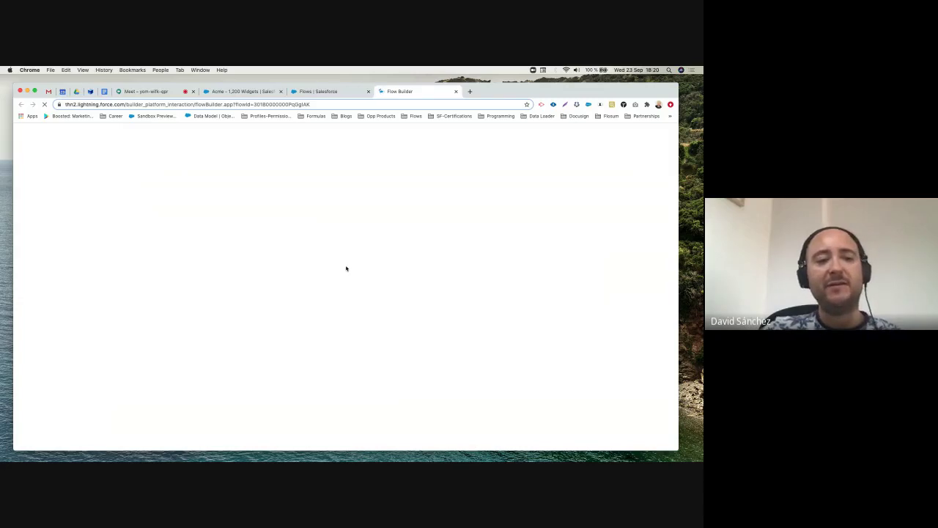
pyautogui.click(329, 93)
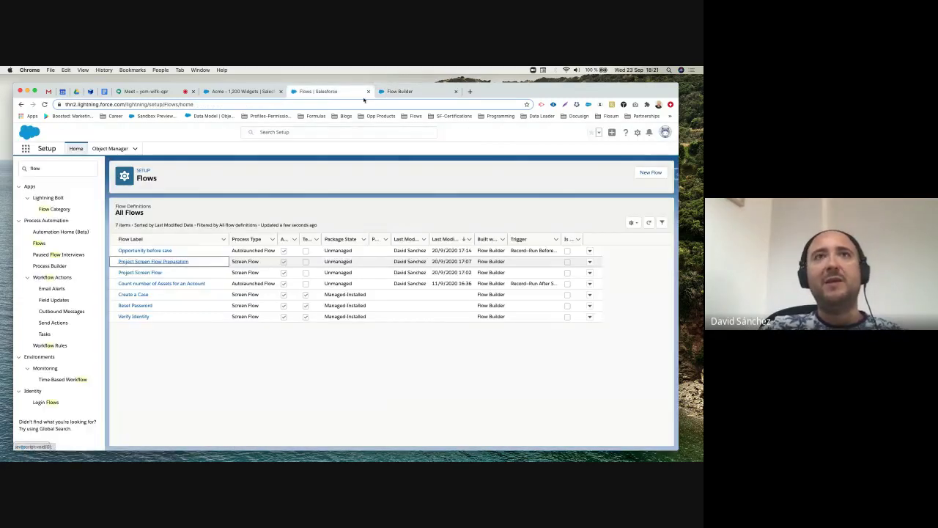
pyautogui.click(145, 250)
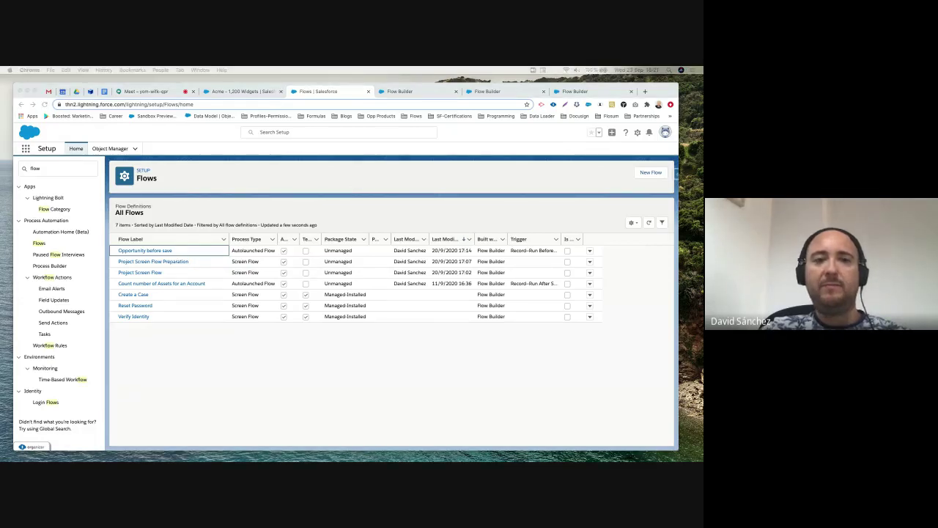
# - From the Sales app, open project record P-000000001 and edit its record page in the Lightning App Builder
pyautogui.click(256, 95)
pyautogui.click(624, 148)
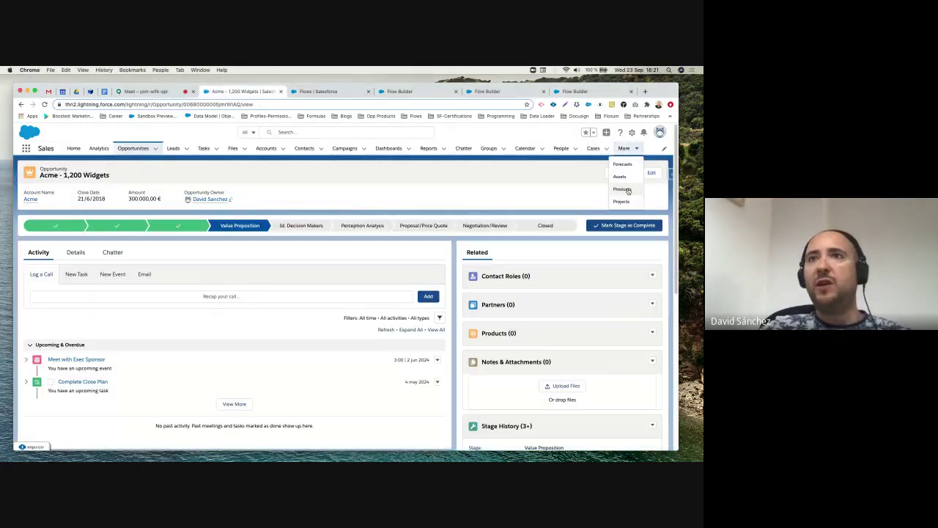
pyautogui.click(622, 202)
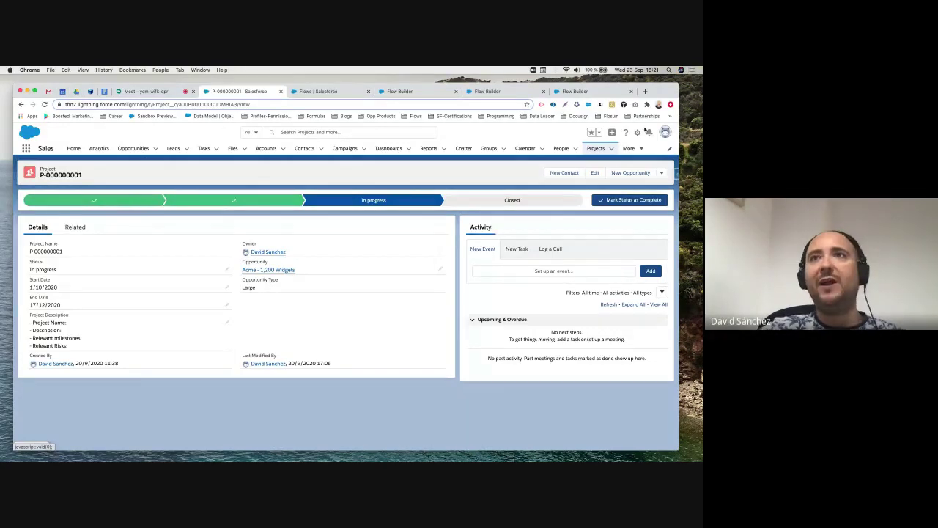
pyautogui.click(638, 133)
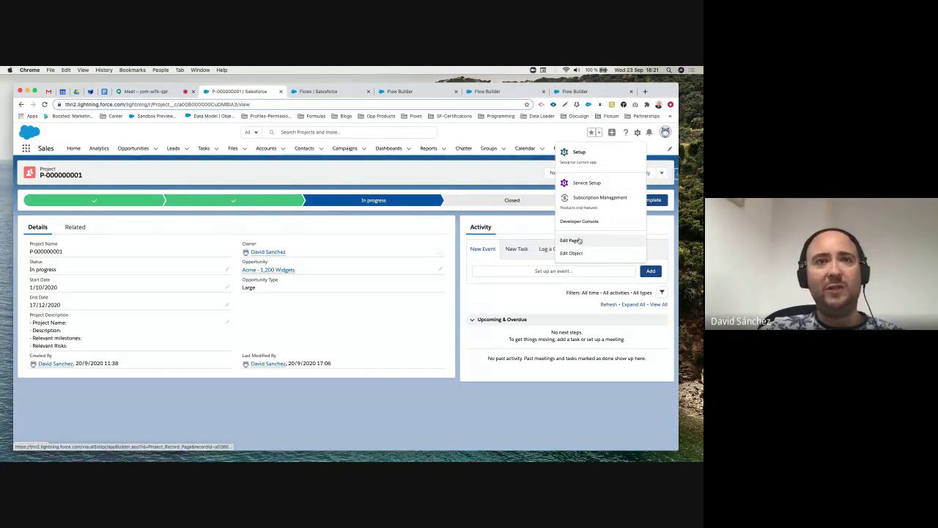
pyautogui.click(575, 241)
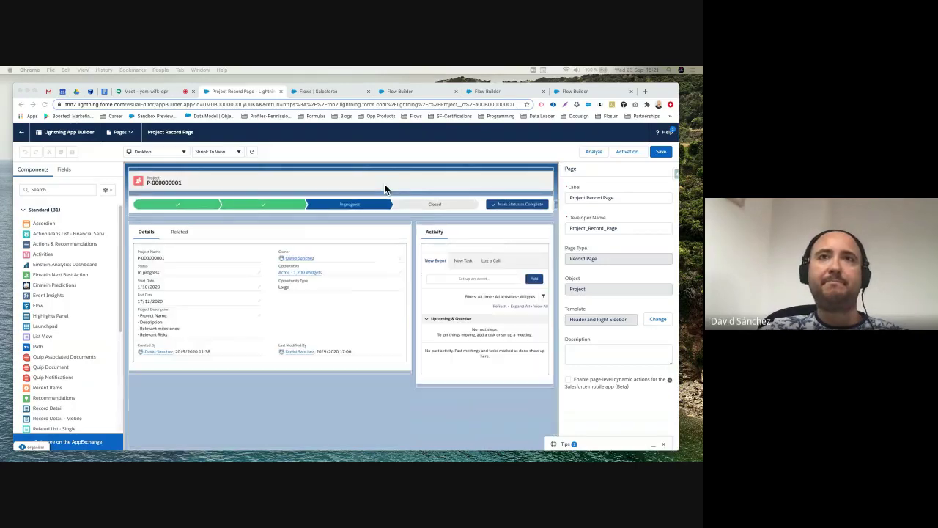
# - Upgrade the page's Highlights Panel to Dynamic Actions by migrating the actions from Project Layout
pyautogui.click(392, 179)
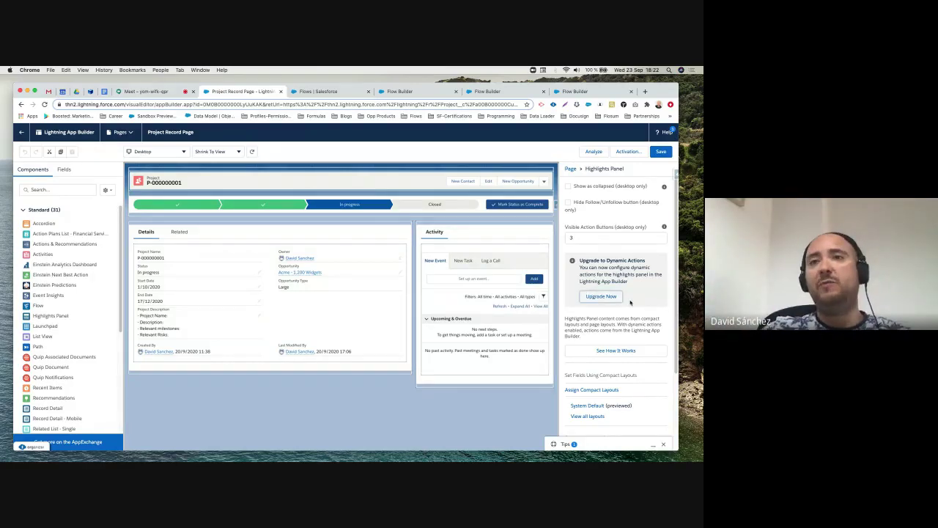
pyautogui.click(601, 296)
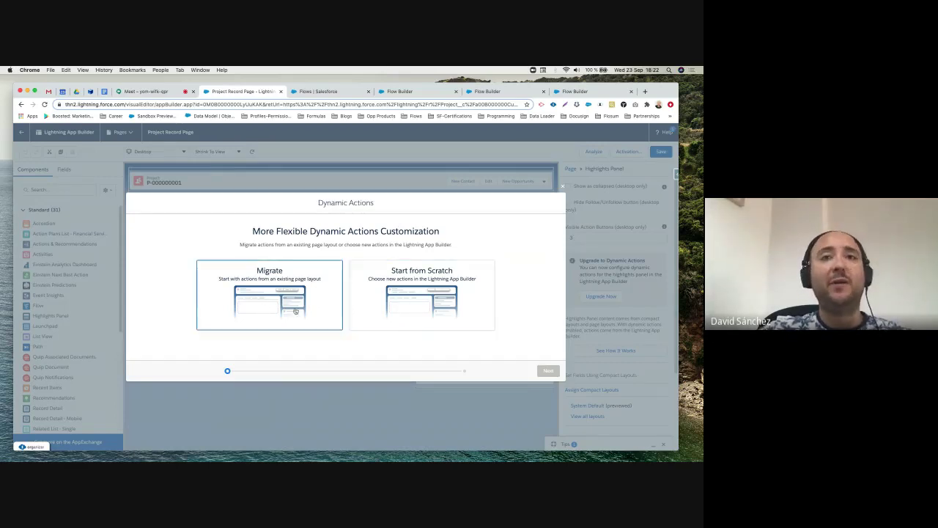
pyautogui.click(335, 310)
pyautogui.click(548, 371)
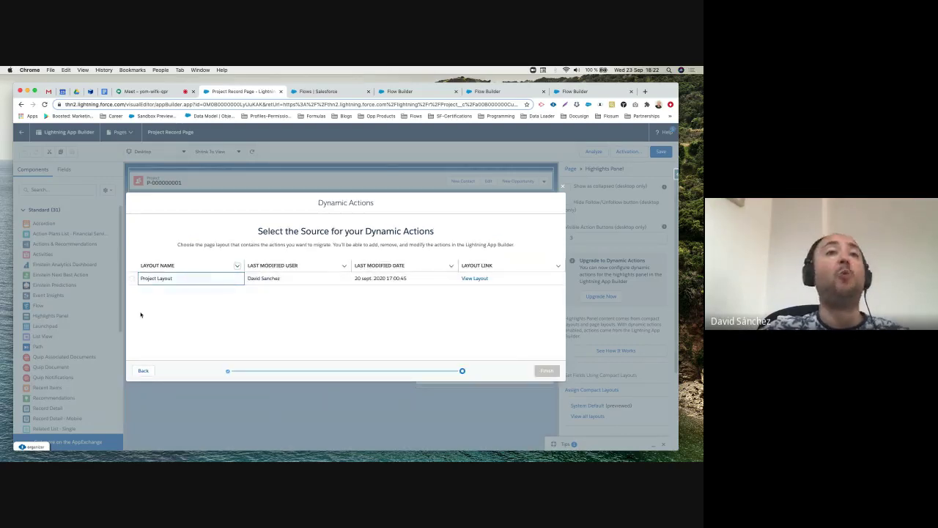
pyautogui.click(132, 279)
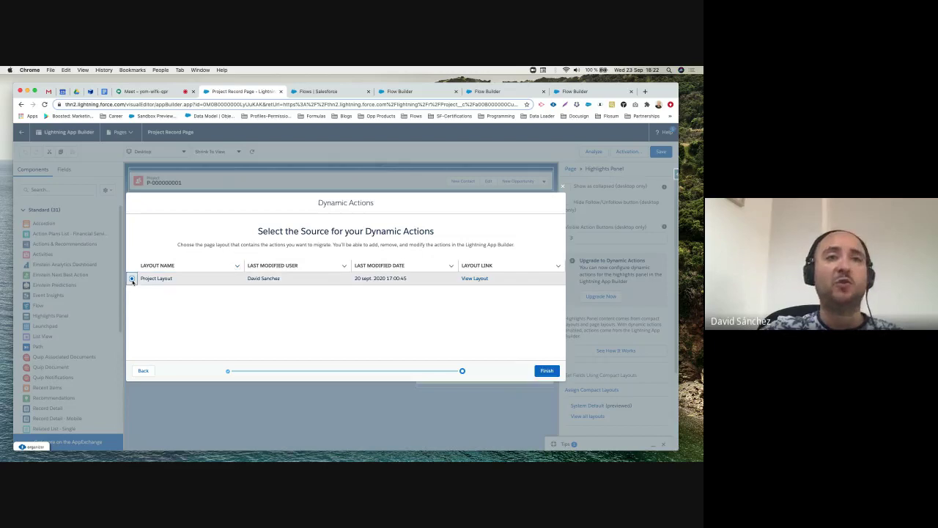
pyautogui.click(543, 371)
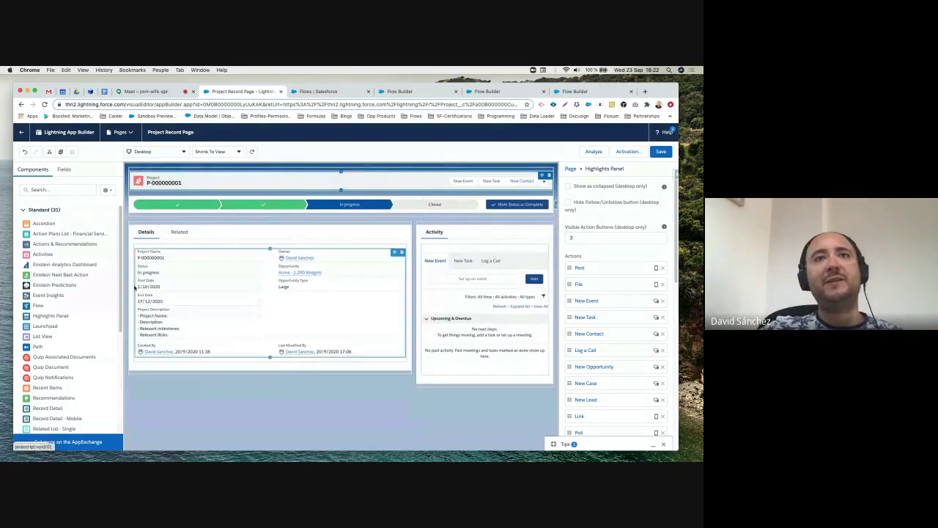
# - Replace the Record Detail component in the Details tab with a two-column Field Section
pyautogui.click(64, 170)
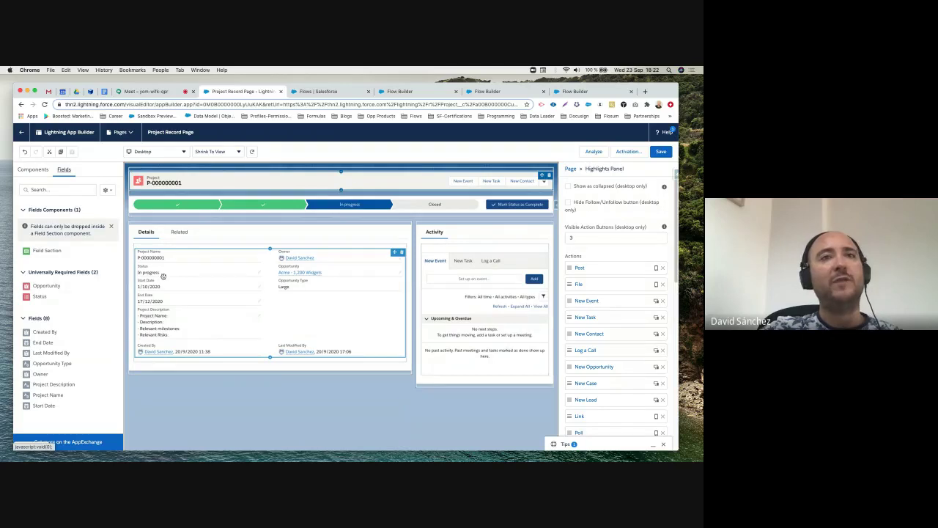
pyautogui.click(233, 271)
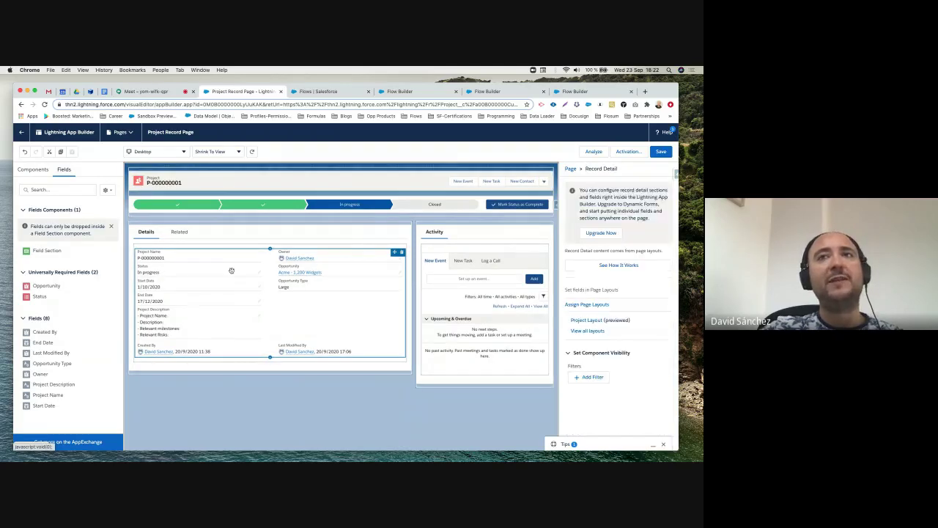
pyautogui.click(402, 253)
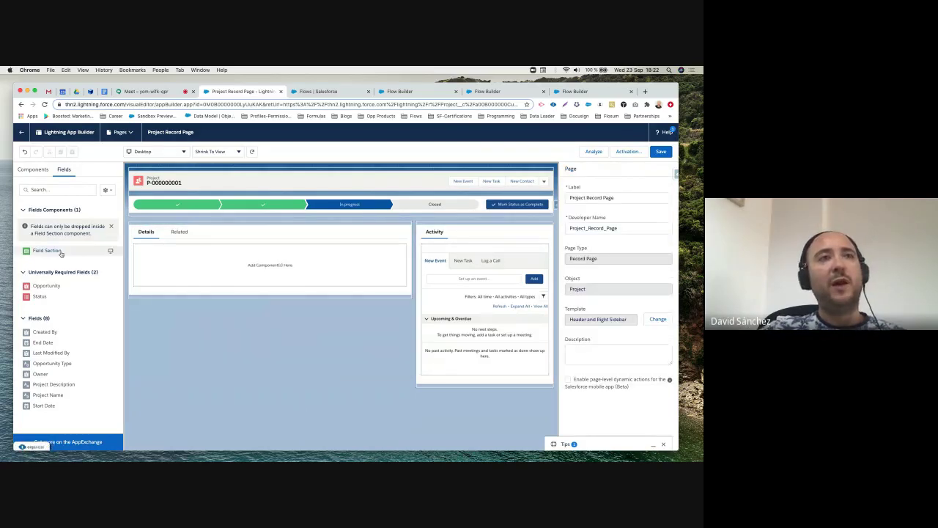
pyautogui.moveTo(50, 254); pyautogui.dragTo(217, 257)
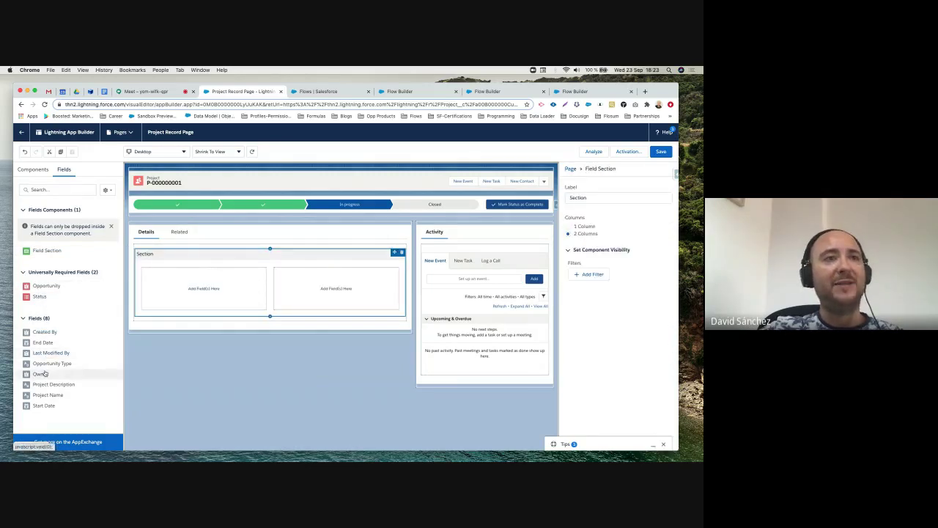
# - Add the Project Name, Start Date and End Date fields to the section's first column, in that order
pyautogui.moveTo(46, 398); pyautogui.dragTo(76, 362)
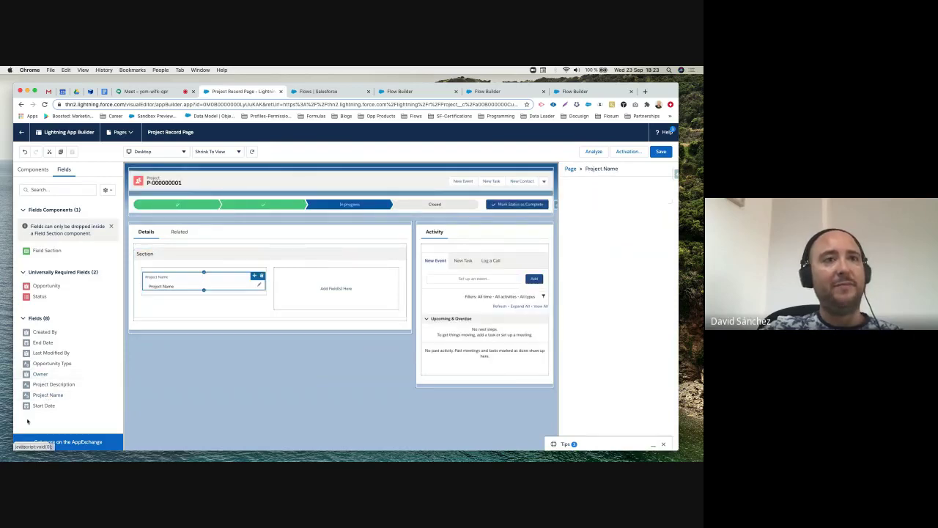
pyautogui.moveTo(38, 405); pyautogui.dragTo(178, 302)
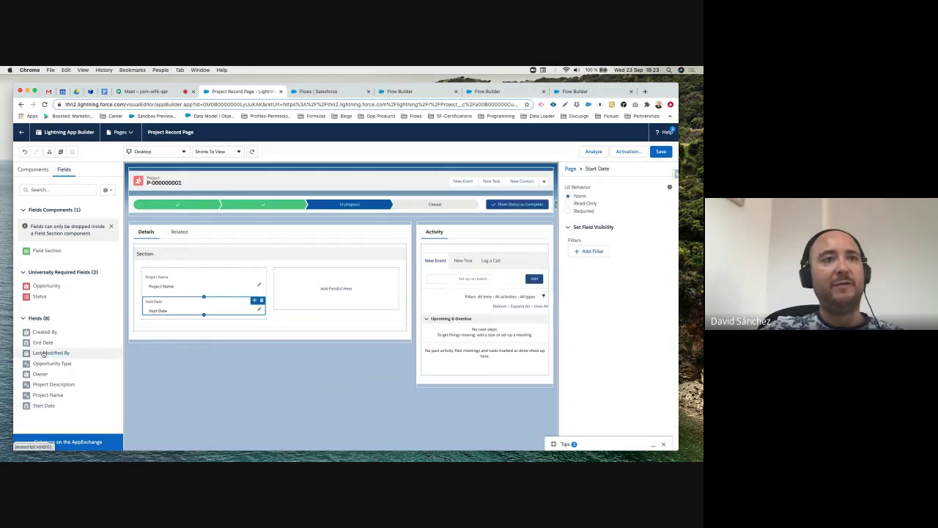
pyautogui.moveTo(42, 342); pyautogui.dragTo(164, 318)
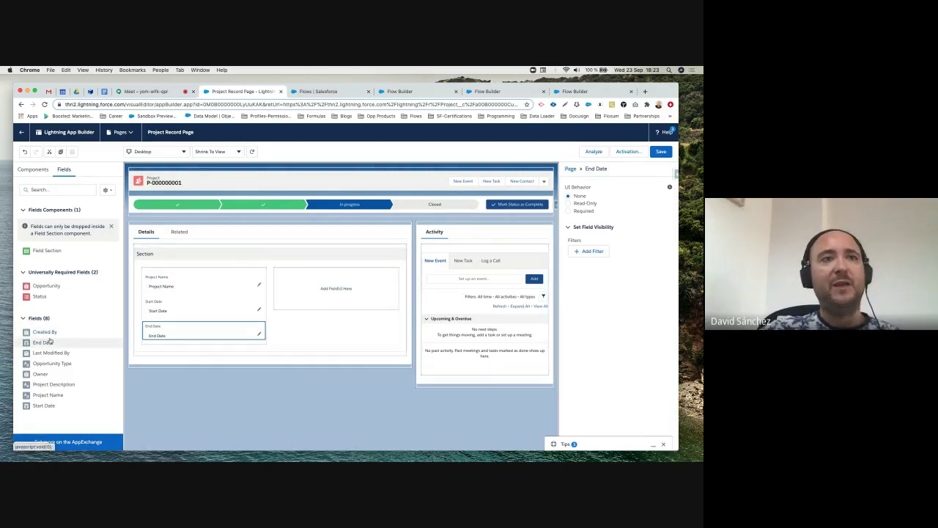
# - Fill the section's second column with Owner, Opportunity Type, Project Description, Created By and Last Modified By, in that order
pyautogui.moveTo(51, 367); pyautogui.dragTo(312, 281)
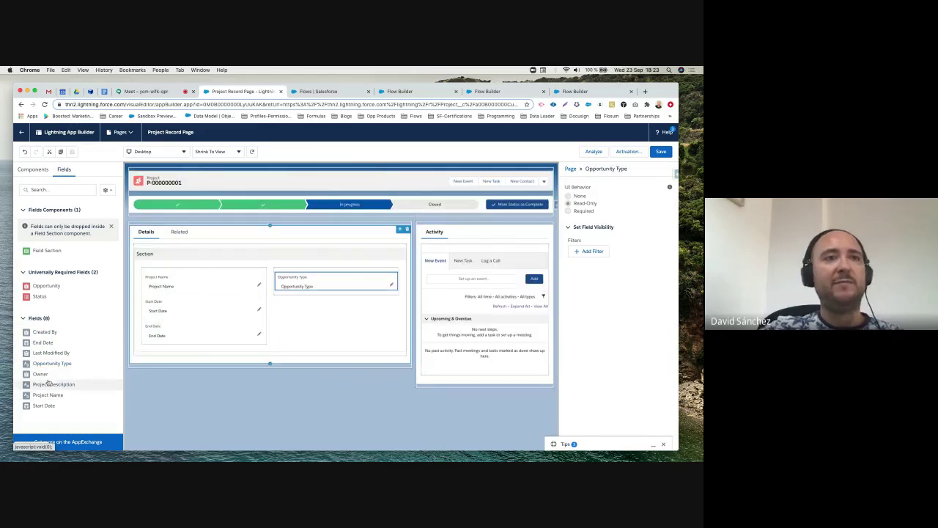
pyautogui.moveTo(48, 385); pyautogui.dragTo(312, 297)
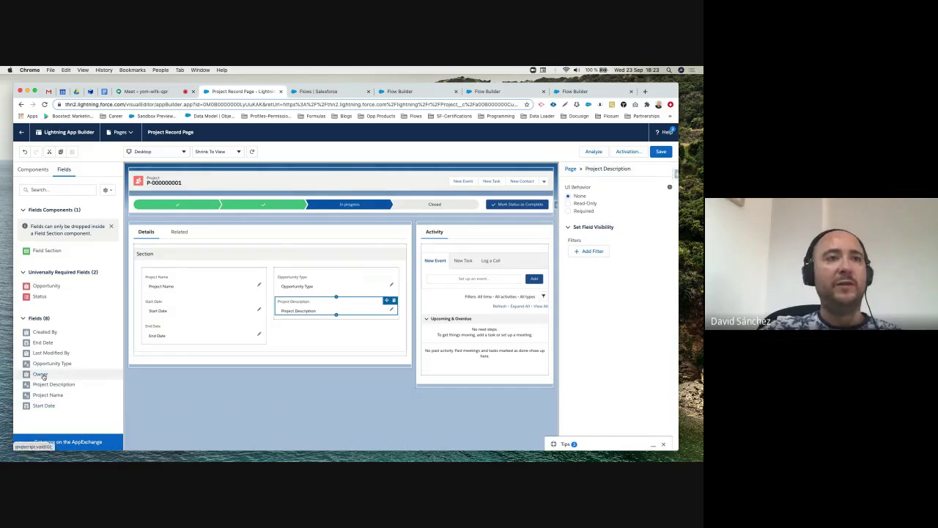
pyautogui.moveTo(42, 375); pyautogui.dragTo(284, 279)
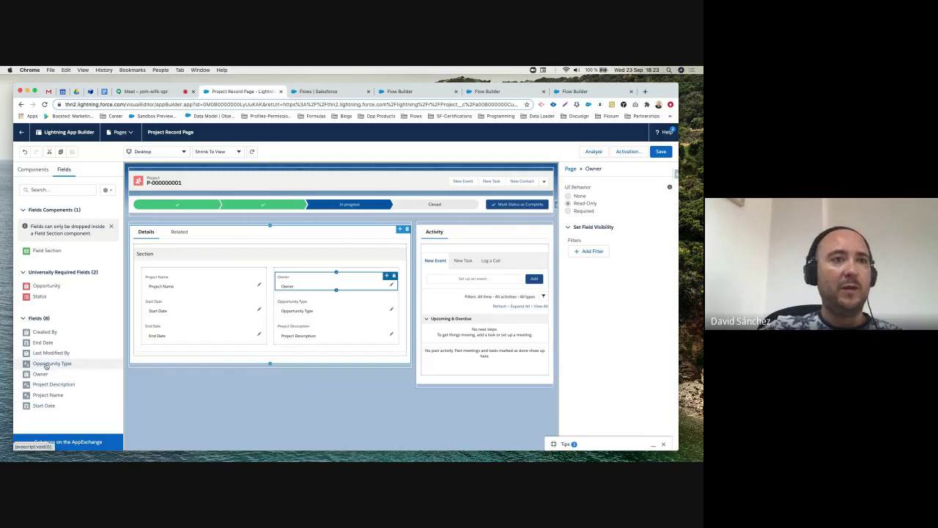
pyautogui.moveTo(43, 355); pyautogui.dragTo(283, 348)
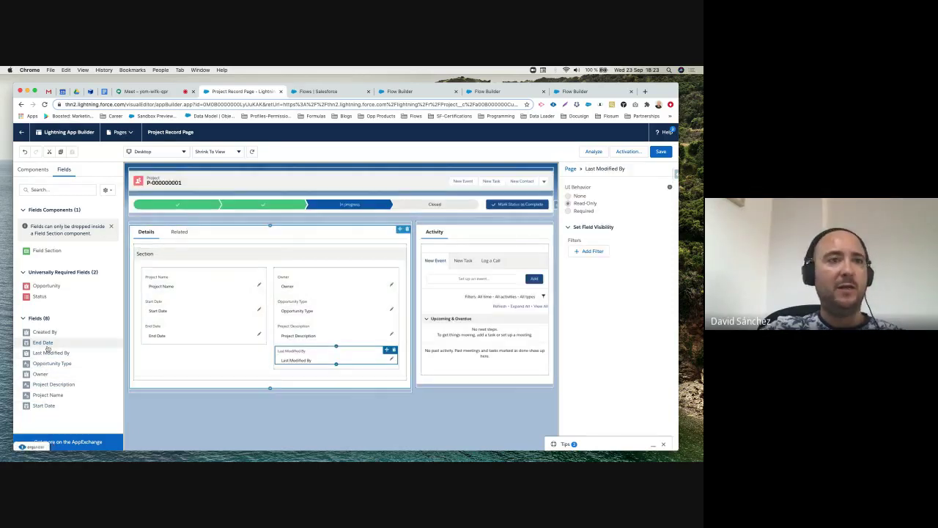
pyautogui.moveTo(44, 331); pyautogui.dragTo(283, 349)
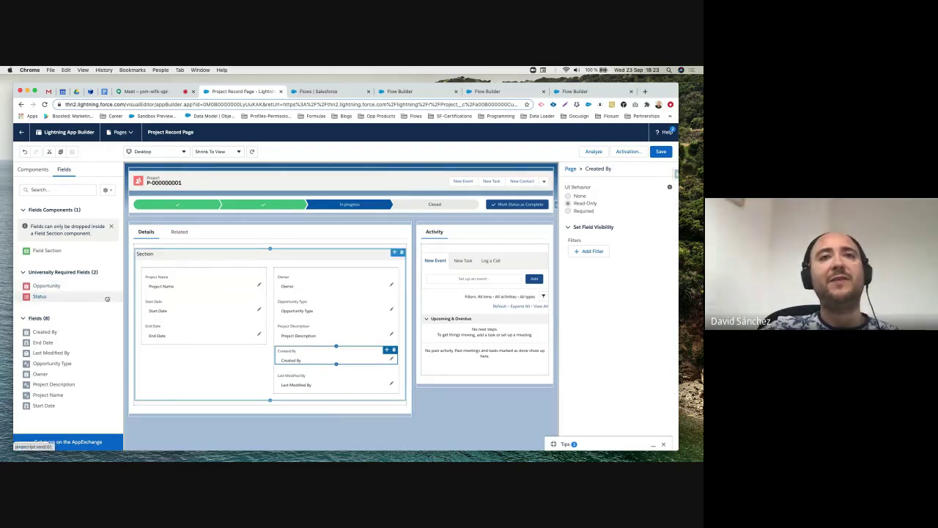
# - Add the required Status field above Project Name and Opportunity below Owner, and save the record page
pyautogui.moveTo(107, 300); pyautogui.dragTo(220, 274)
pyautogui.moveTo(44, 285); pyautogui.dragTo(315, 293)
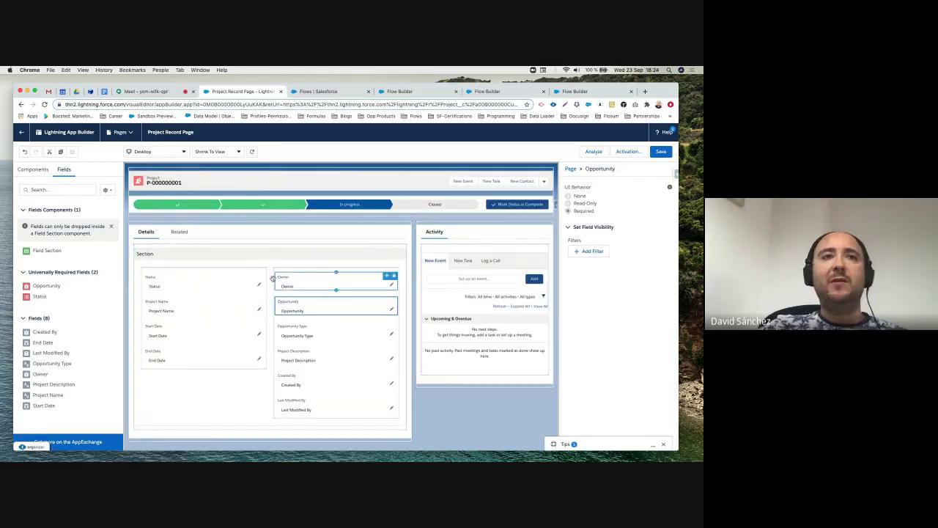
pyautogui.click(660, 151)
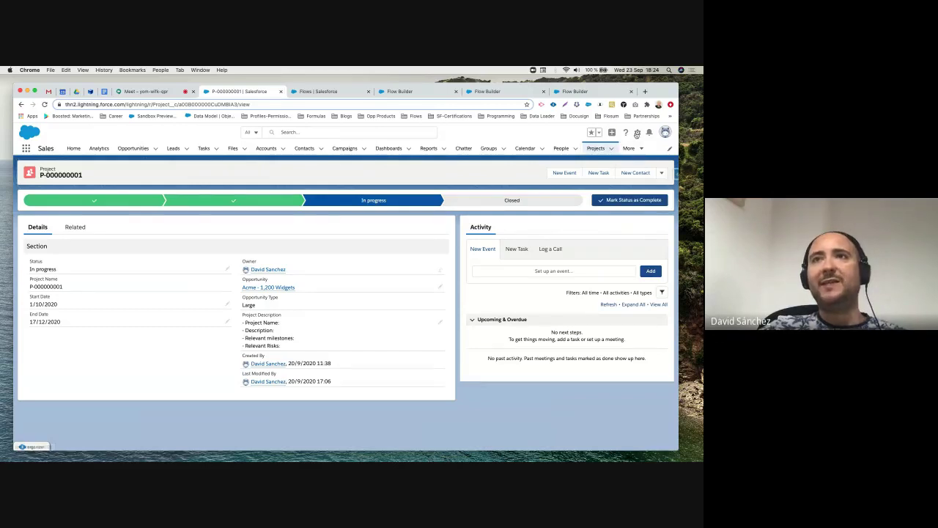
# - Reopen the project's record page in the Lightning App Builder and select the Project Description field in the section
pyautogui.click(637, 133)
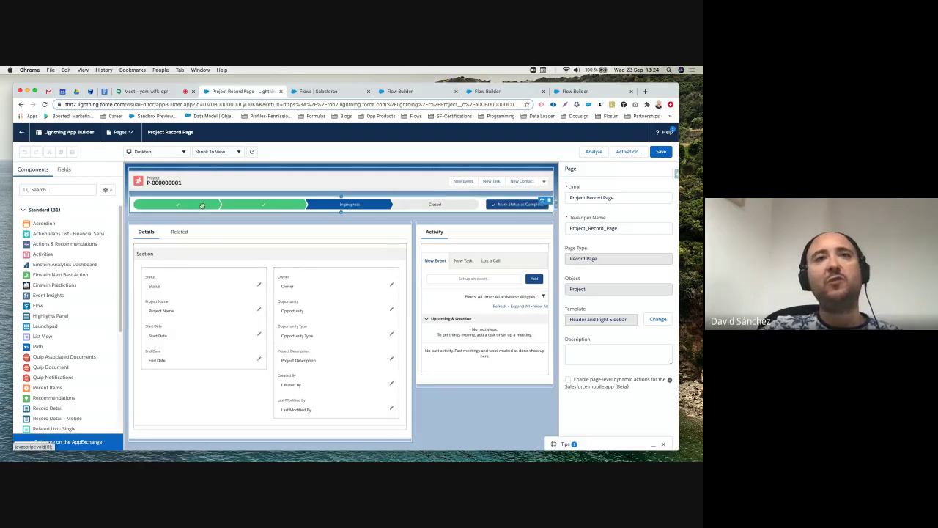
pyautogui.click(200, 278)
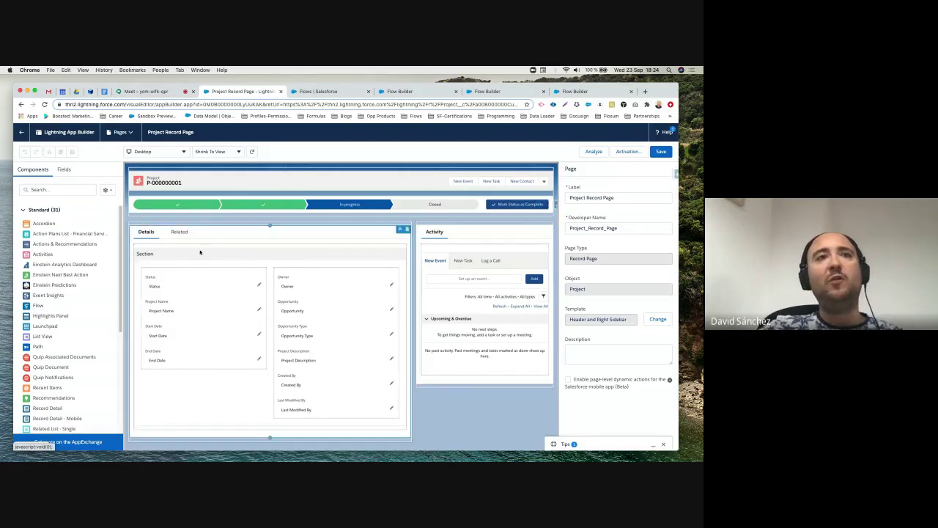
pyautogui.click(203, 299)
pyautogui.click(203, 331)
pyautogui.click(302, 292)
pyautogui.click(304, 276)
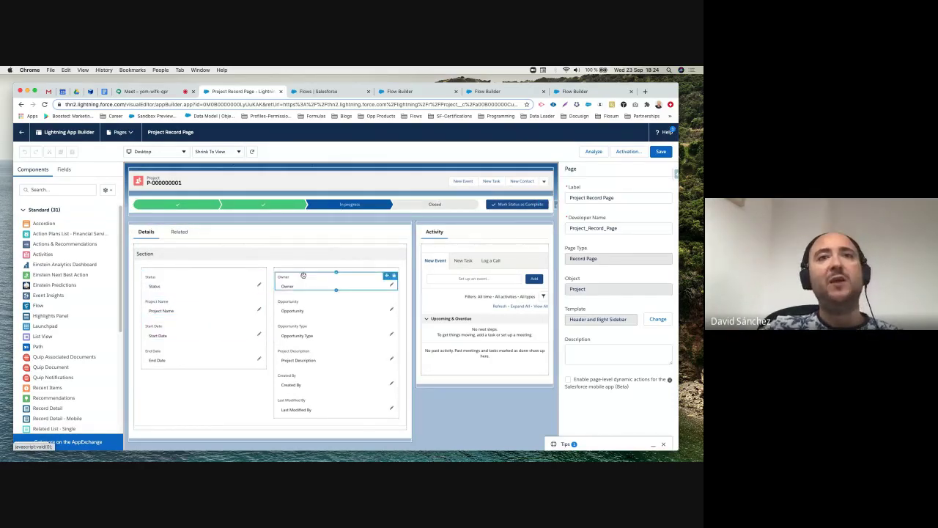
pyautogui.click(307, 311)
pyautogui.click(308, 336)
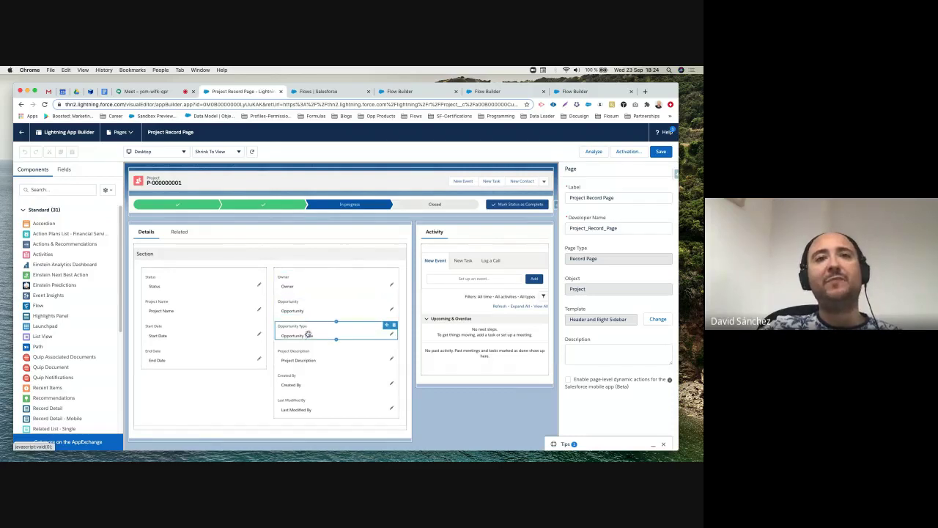
pyautogui.click(311, 359)
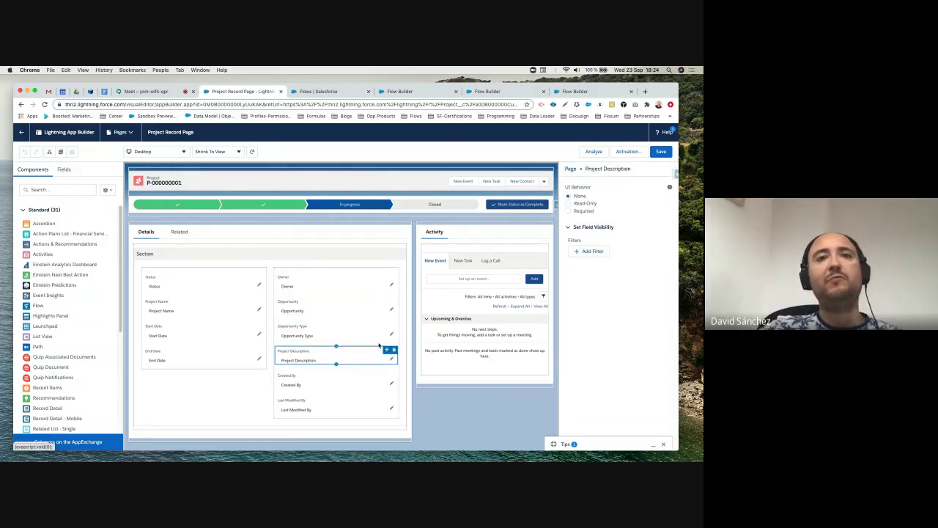
pyautogui.click(593, 252)
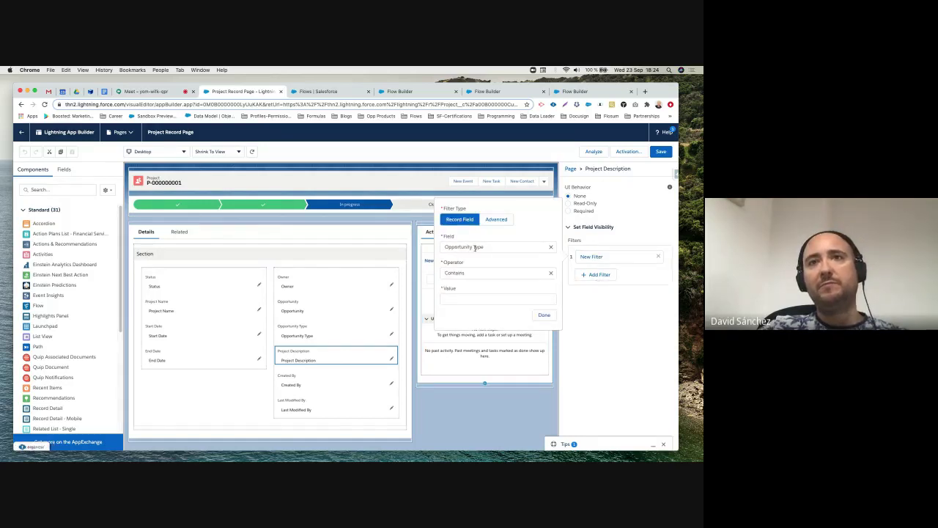
pyautogui.click(475, 246)
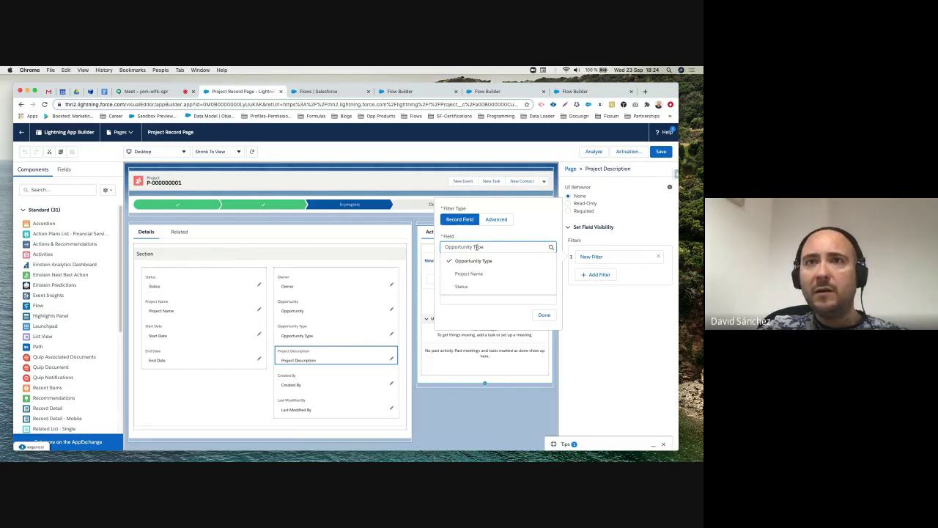
pyautogui.press('Escape')
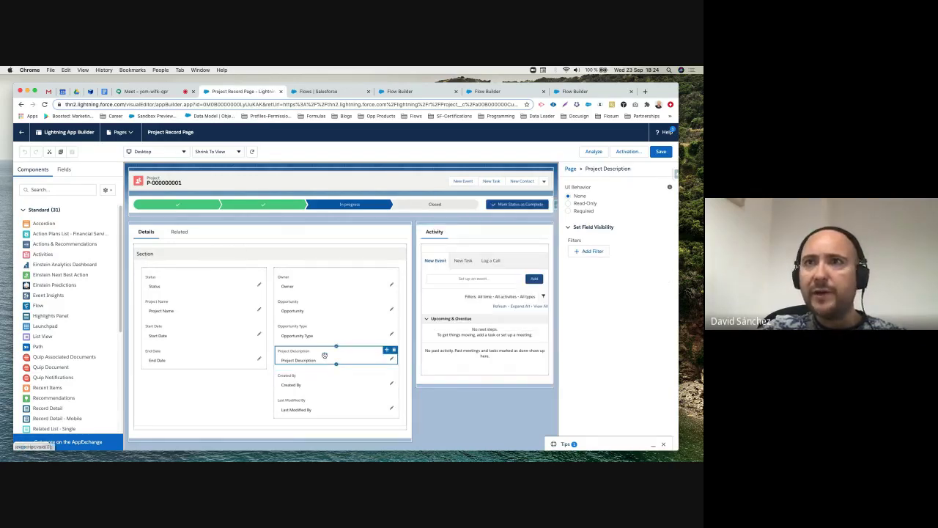
# - Add a visibility filter of Status Not Equal New to the Project Description field and set its UI Behavior to Required
pyautogui.click(598, 253)
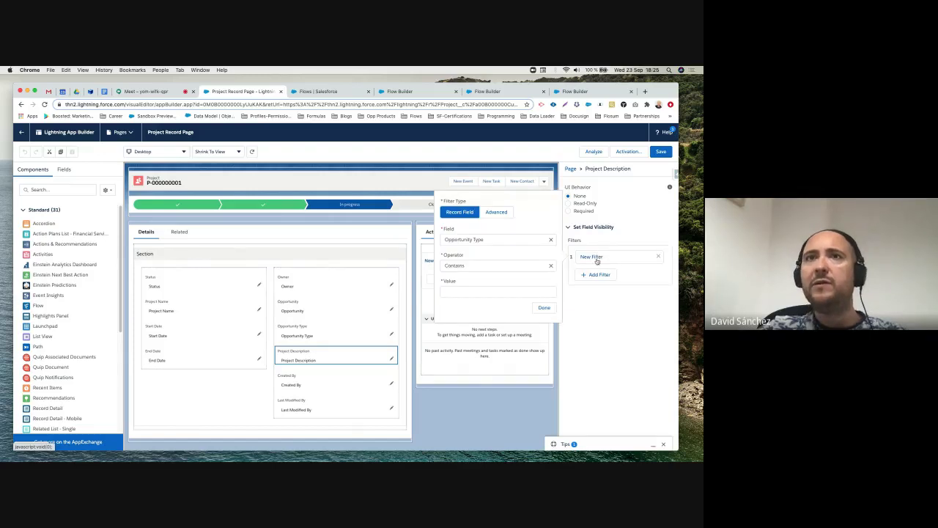
pyautogui.click(490, 240)
pyautogui.click(461, 278)
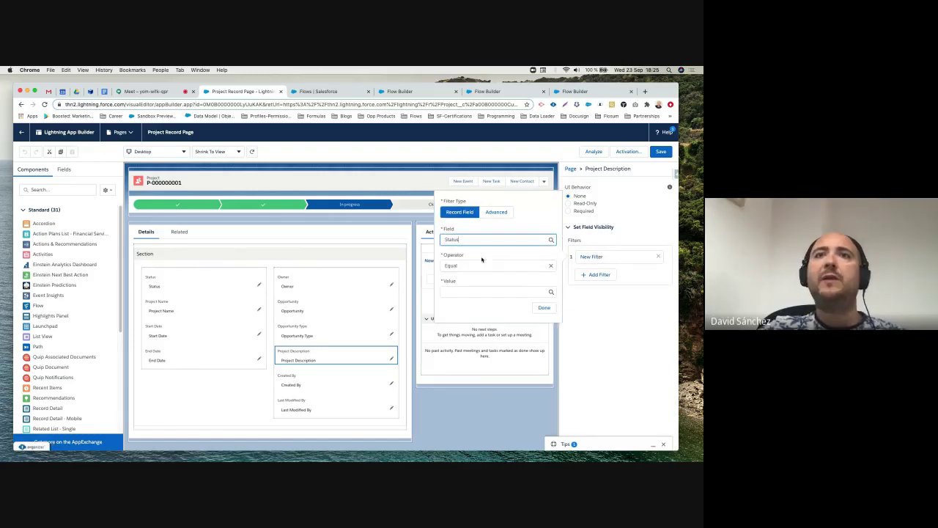
pyautogui.click(470, 292)
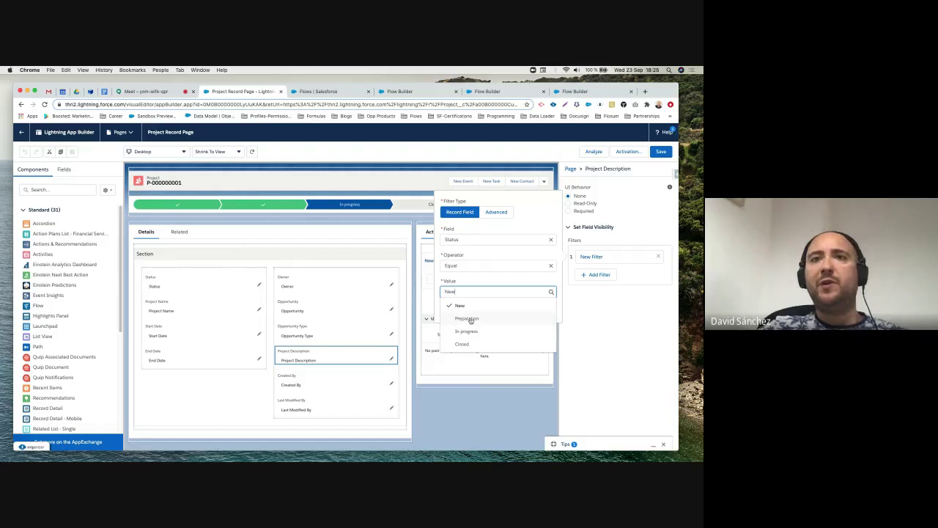
pyautogui.click(484, 265)
pyautogui.click(478, 296)
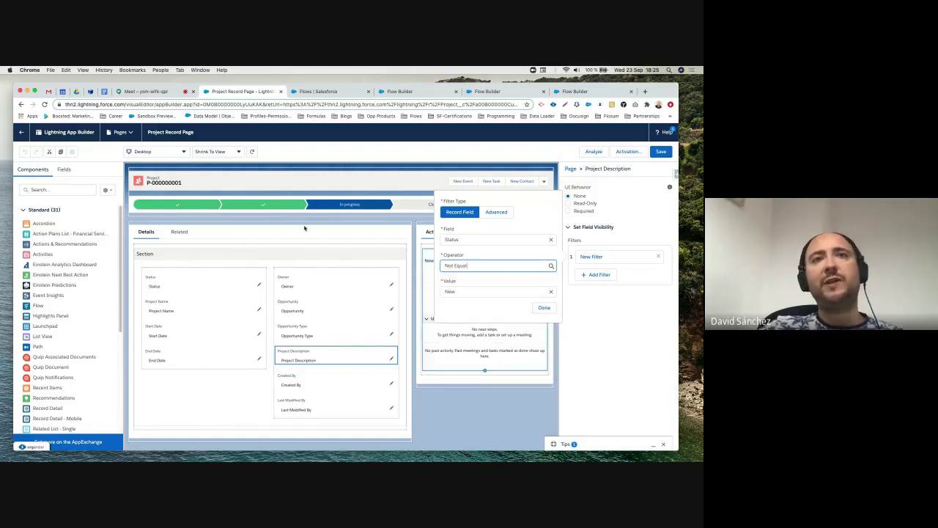
pyautogui.click(543, 308)
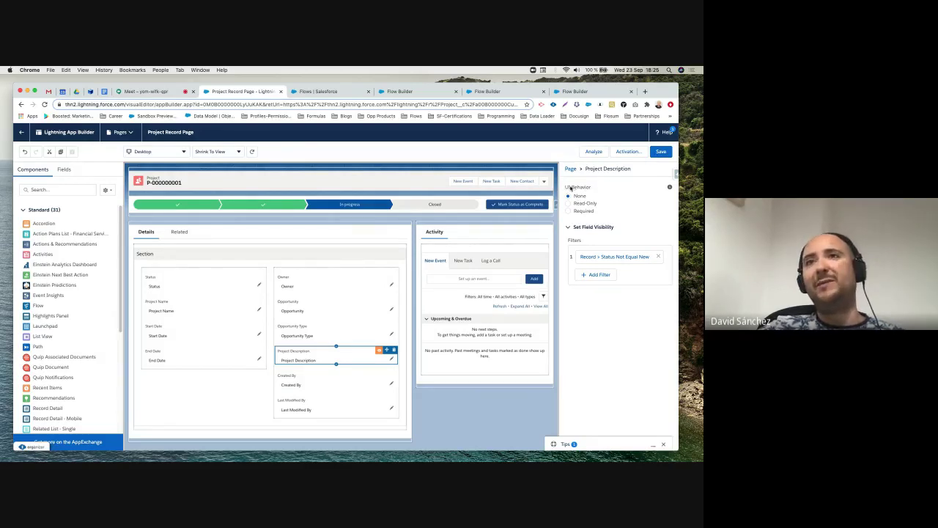
pyautogui.moveTo(670, 189)
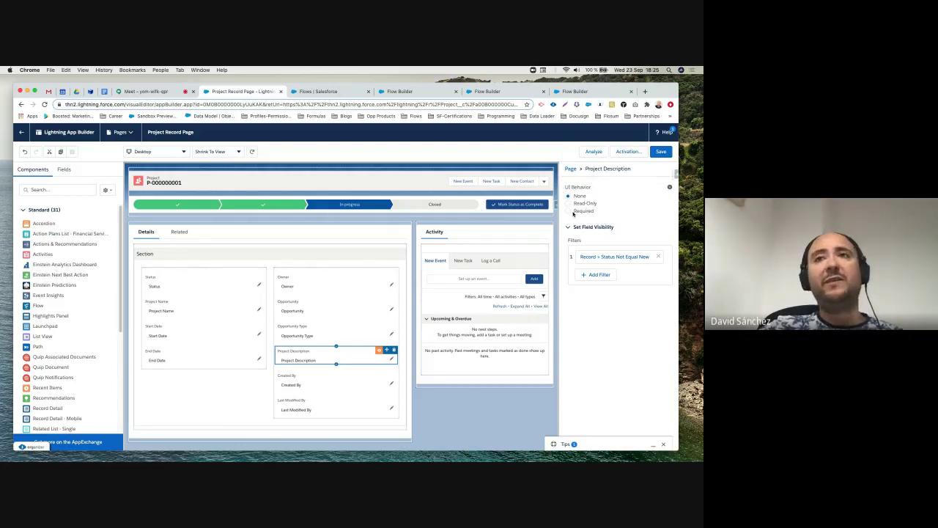
pyautogui.click(569, 211)
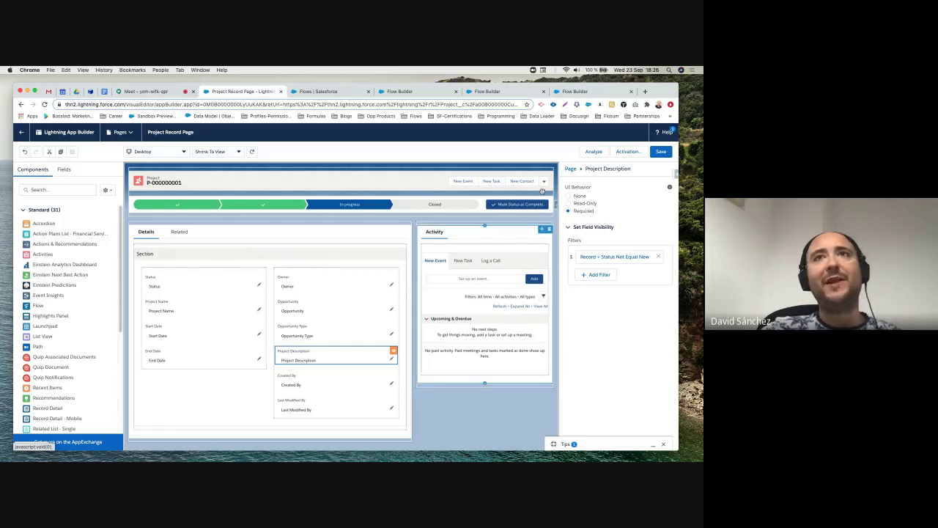
# - Close the Opportunity before save flow and return to the Project Record Page in the Lightning App Builder
pyautogui.click(407, 92)
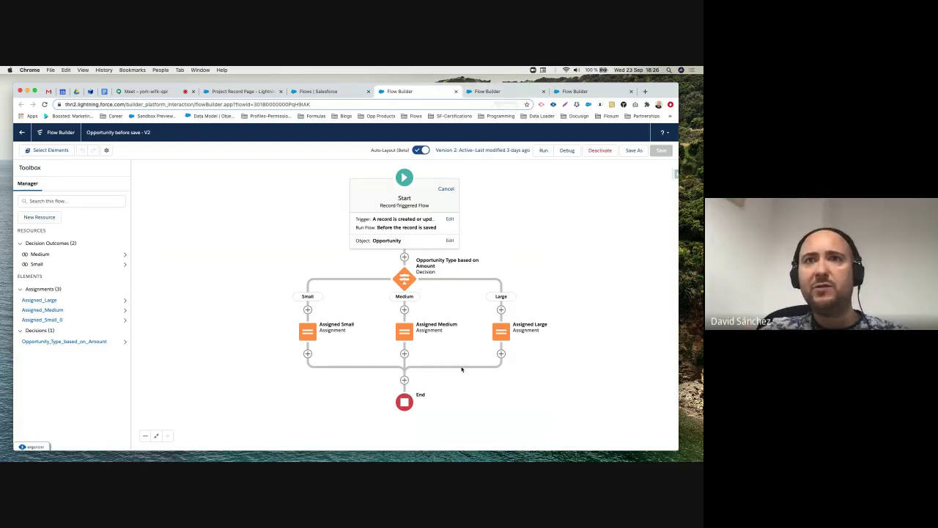
pyautogui.click(456, 94)
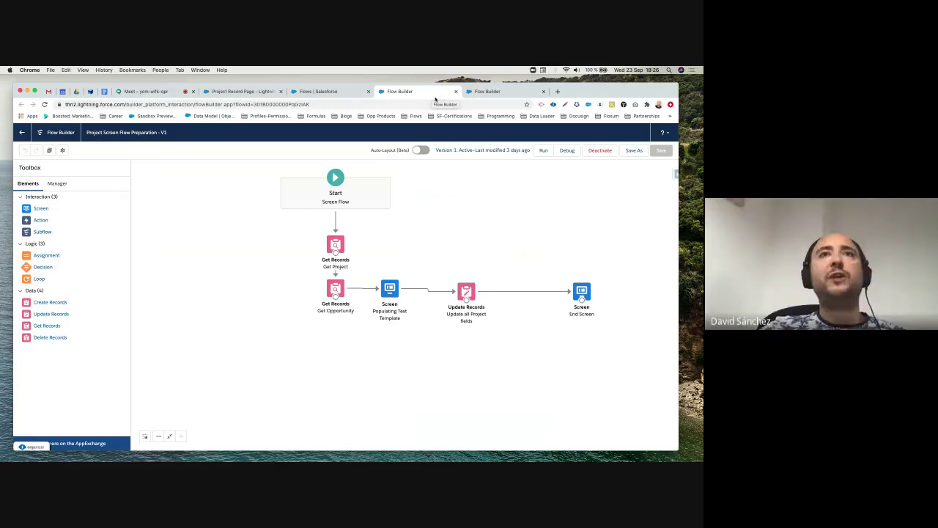
pyautogui.click(351, 93)
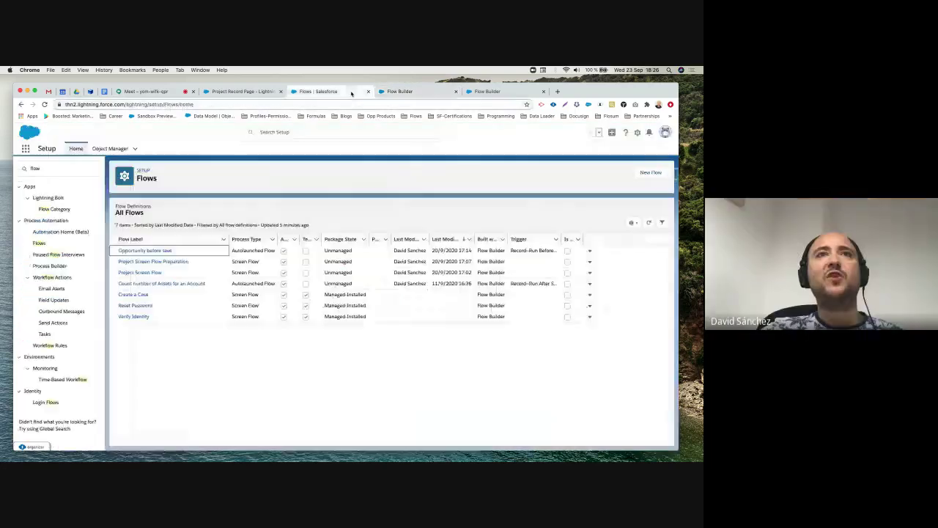
pyautogui.click(266, 93)
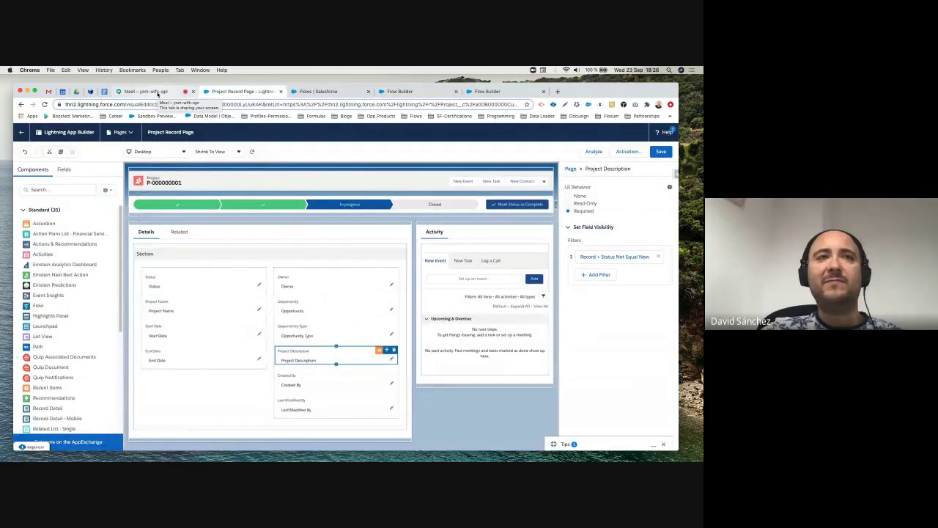
# - Check the meeting, return to the Project Record Page and inspect the properties of its Related Lists component
pyautogui.click(157, 93)
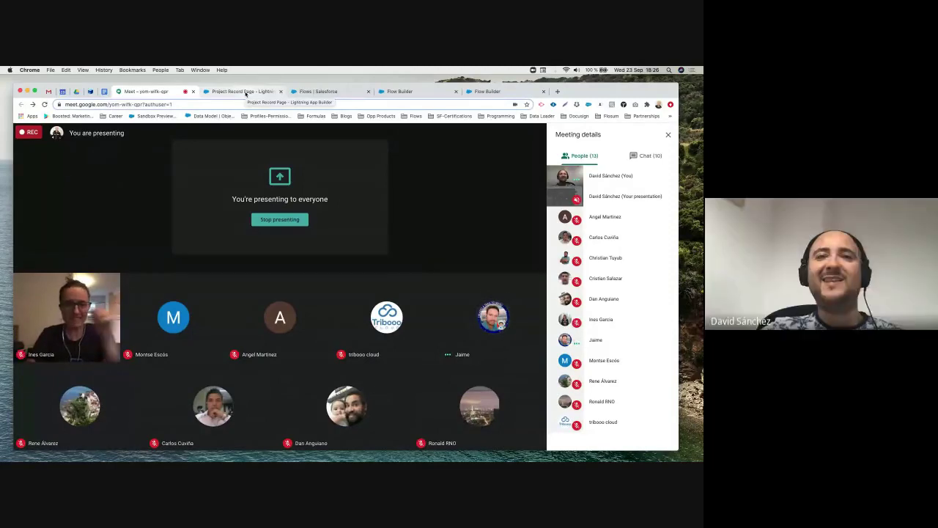
pyautogui.click(246, 92)
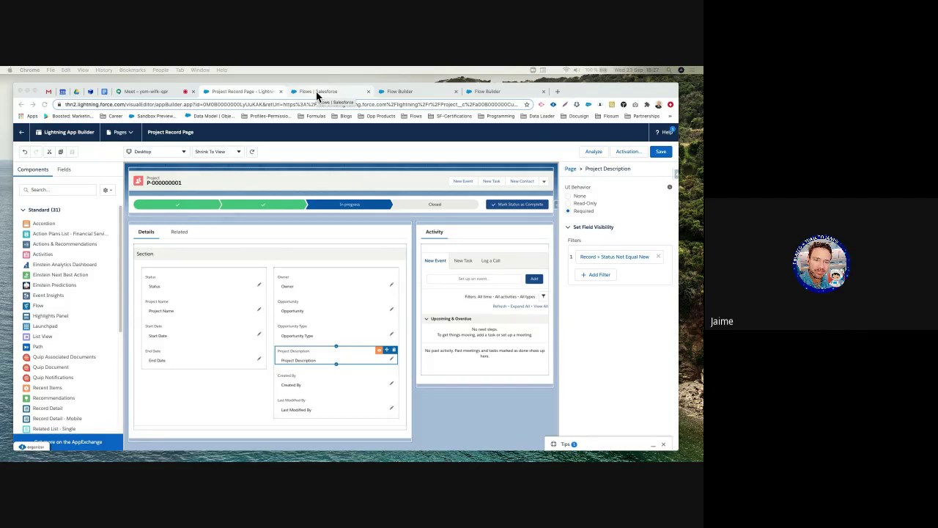
pyautogui.click(179, 232)
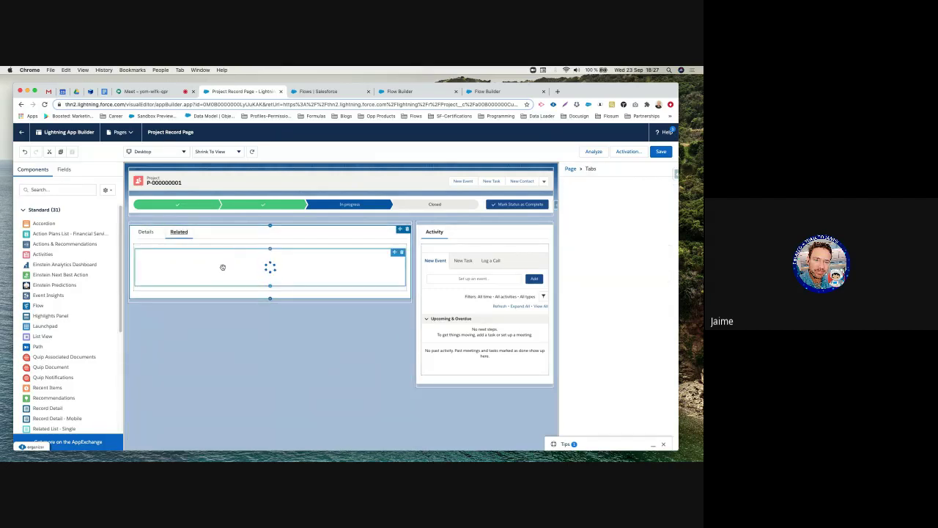
pyautogui.click(228, 259)
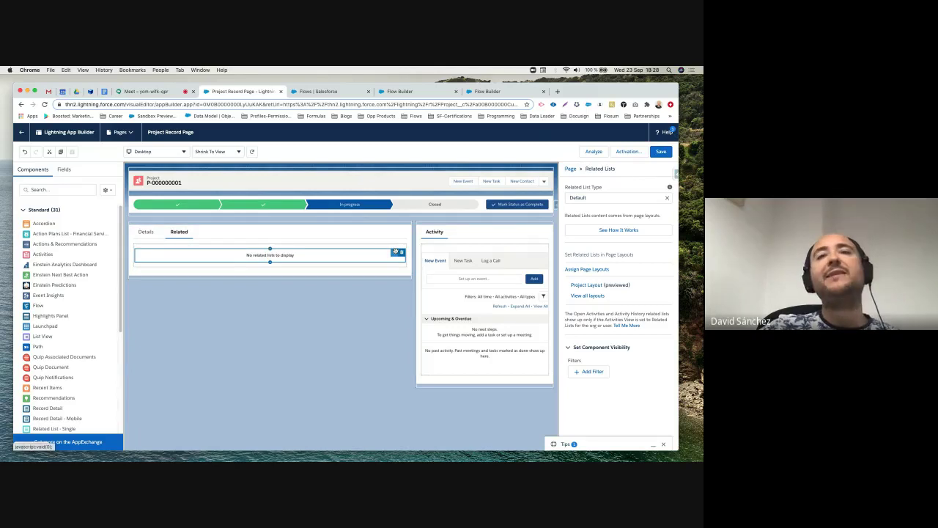
# - Switch to Salesforce Setup, search for "object" and open the Object Manager
pyautogui.click(343, 91)
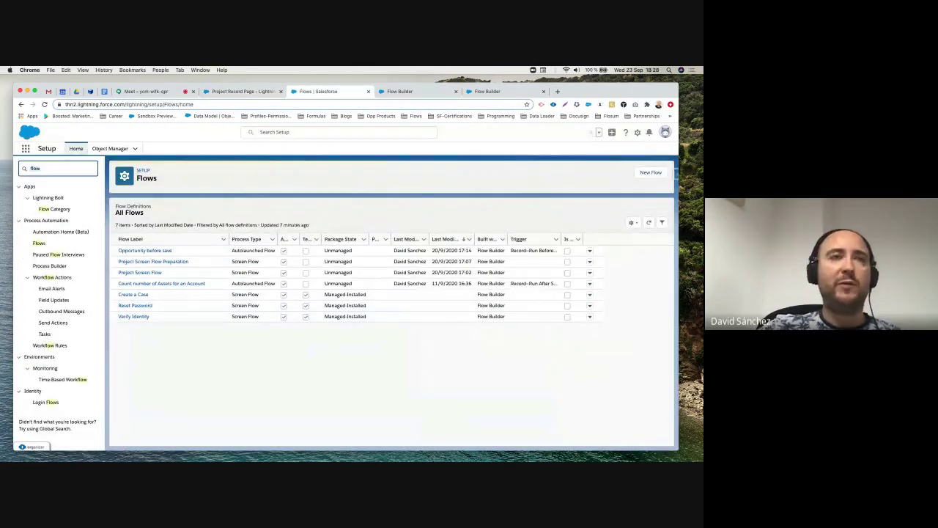
pyautogui.press('BackSpace')
pyautogui.press('BackSpace')
pyautogui.press('BackSpace')
pyautogui.press('BackSpace')
pyautogui.write('object')
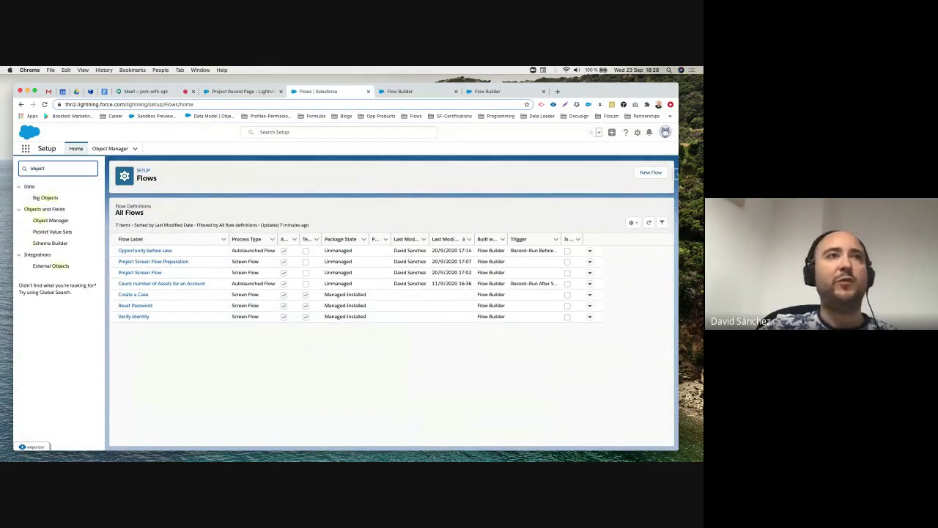
pyautogui.click(50, 220)
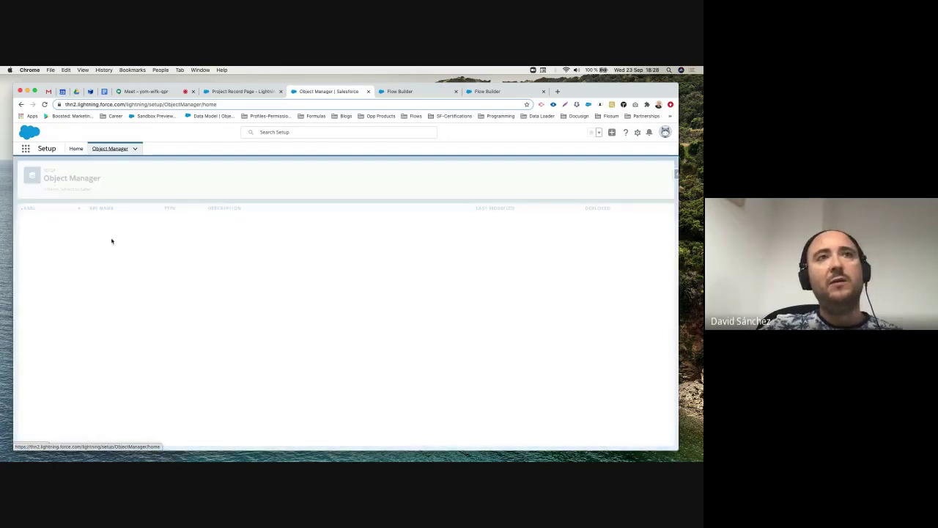
# - Find the Project object with "projec" and open its Project Layout for editing
pyautogui.click(535, 171)
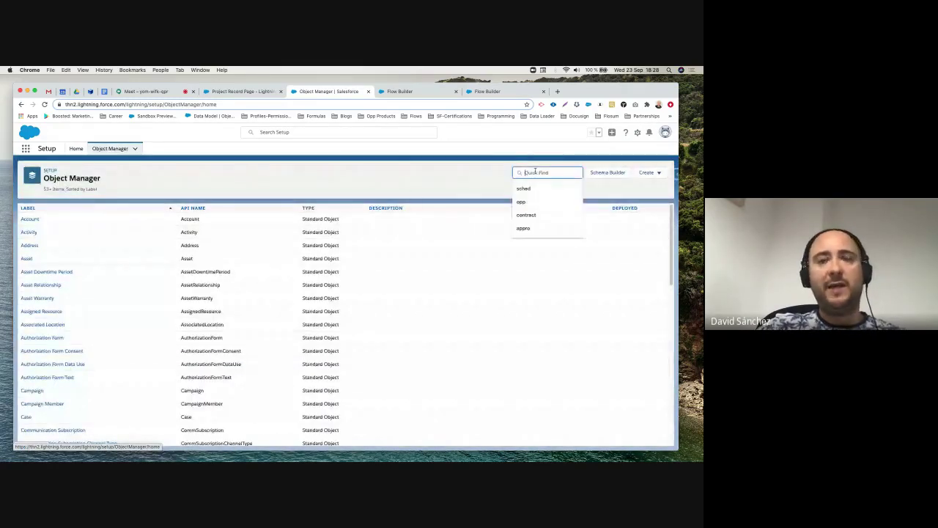
pyautogui.write('projec')
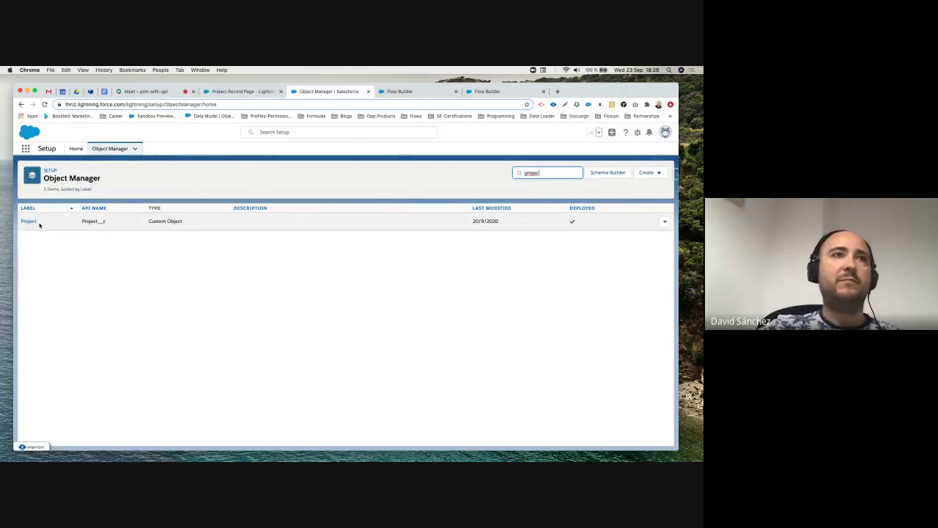
pyautogui.click(29, 221)
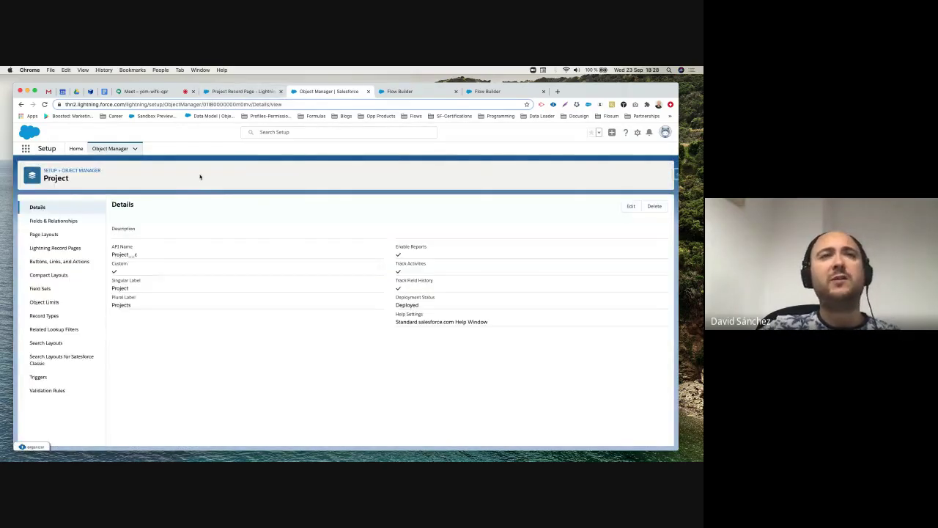
pyautogui.click(58, 234)
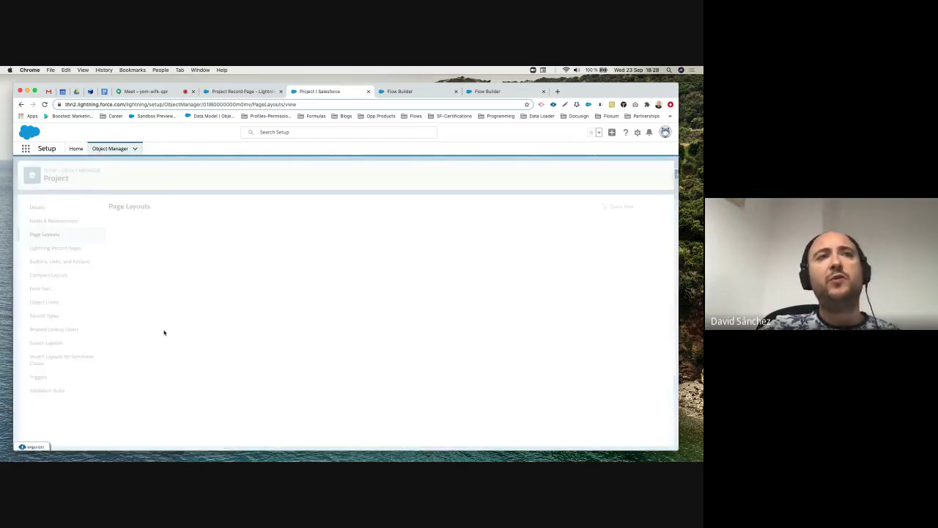
pyautogui.click(125, 239)
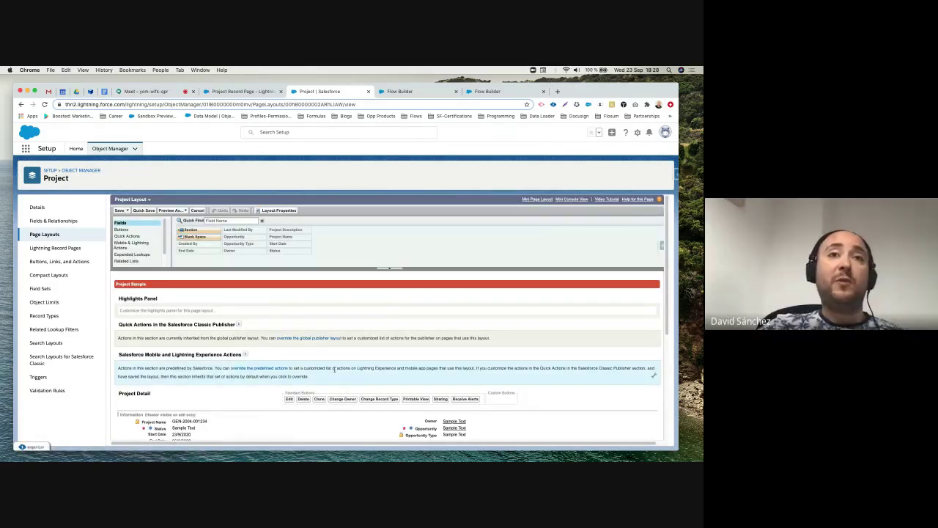
# - Deselect the New Task and New Event standard buttons in the Open Activities related list properties
pyautogui.scroll(-10, 389, 404)
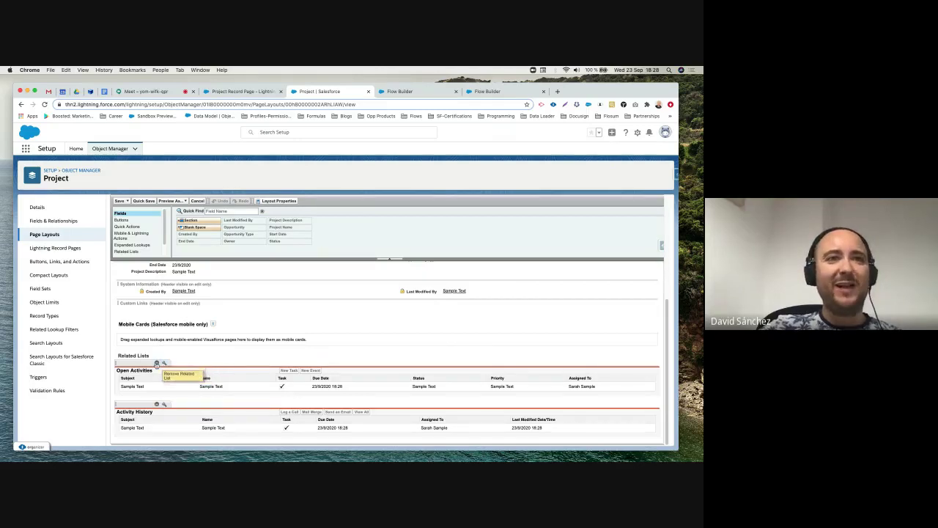
pyautogui.click(164, 365)
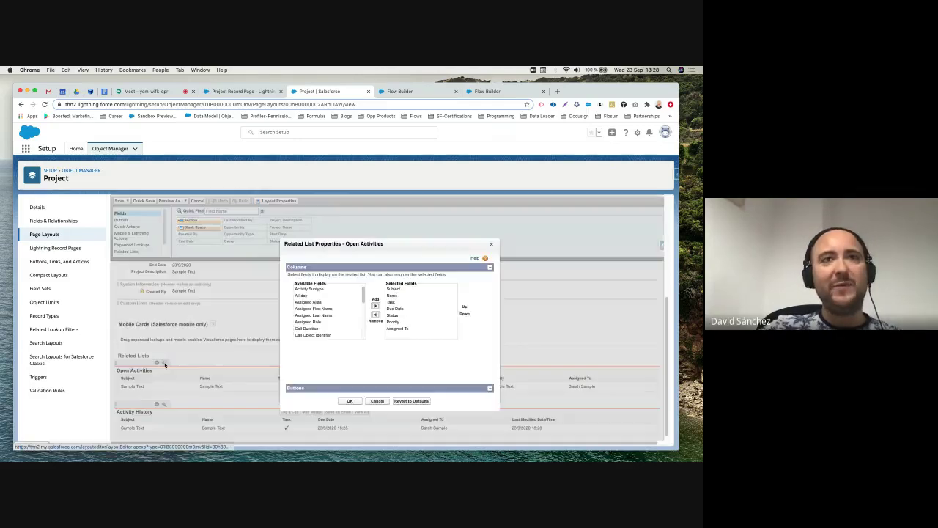
pyautogui.click(489, 384)
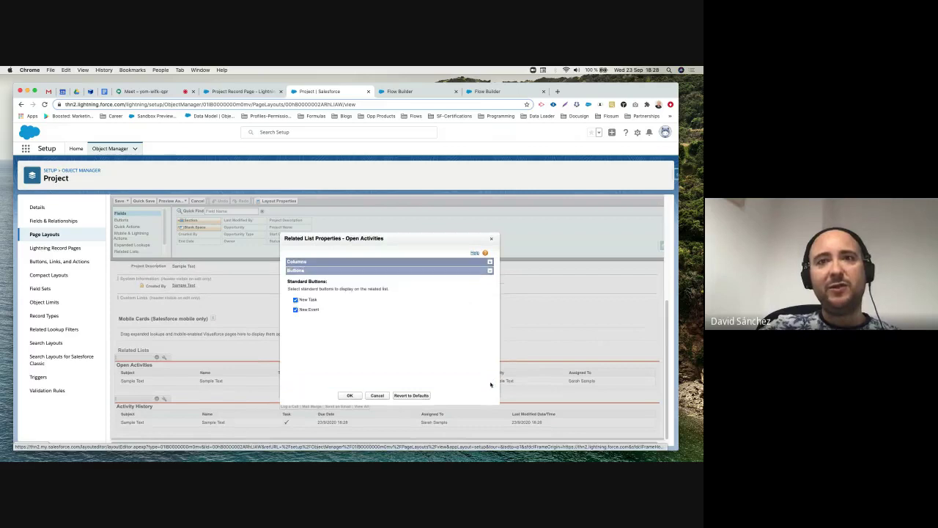
pyautogui.click(296, 300)
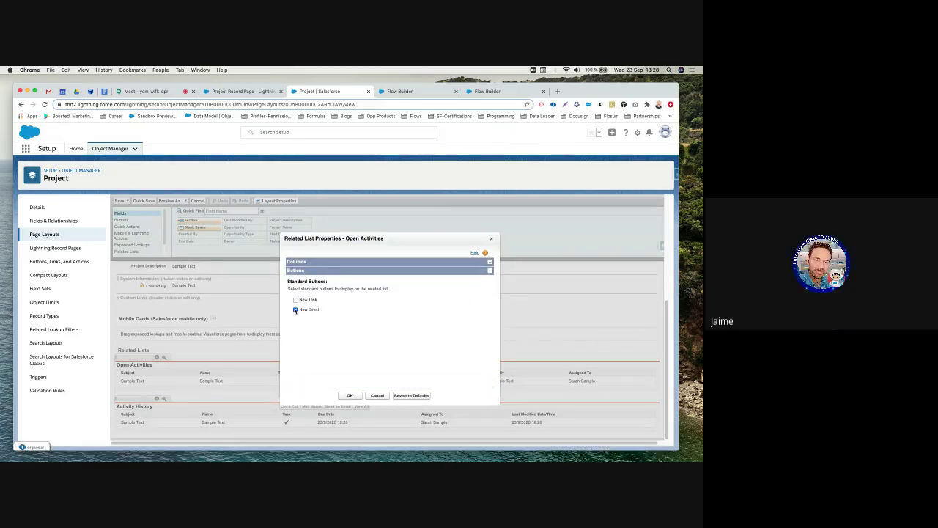
pyautogui.click(295, 309)
# - Return to the Project Record Page, review the Project Description settings, save the page and go back to the project record
pyautogui.click(242, 91)
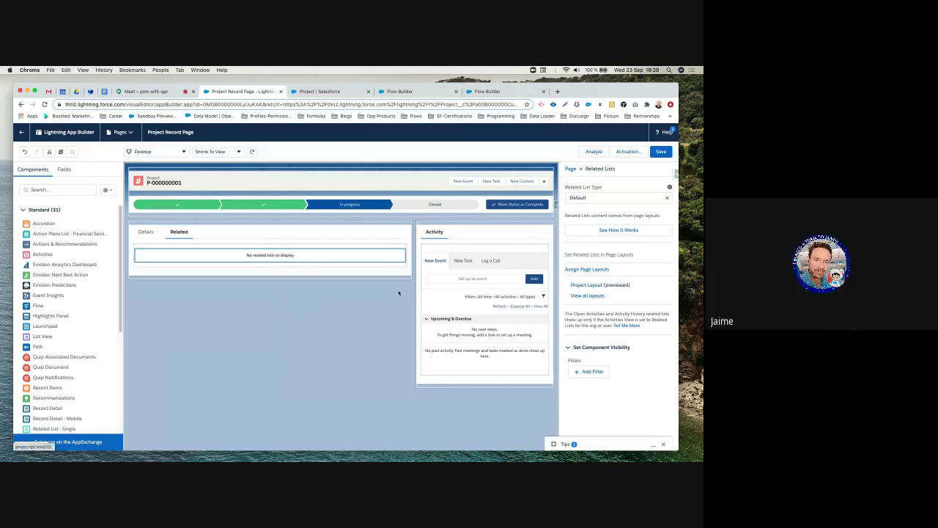
pyautogui.click(145, 233)
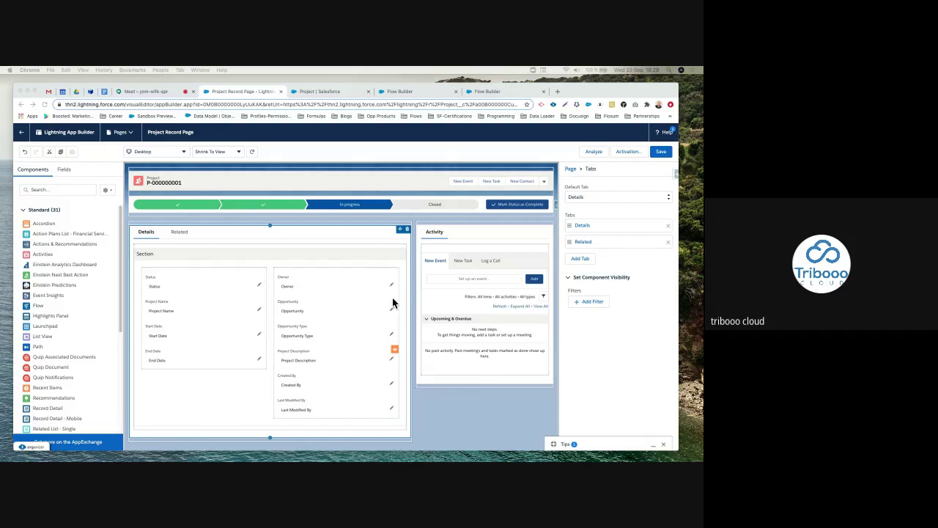
pyautogui.click(319, 353)
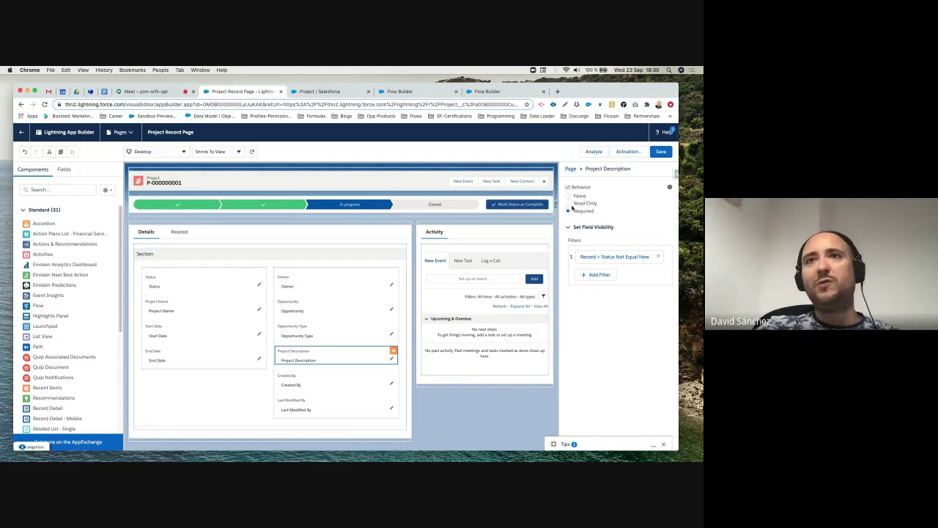
pyautogui.click(661, 154)
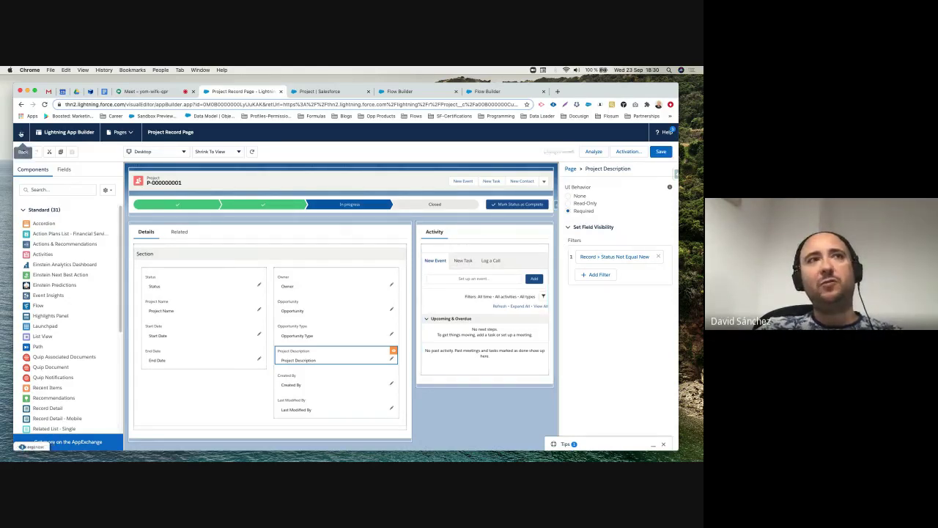
pyautogui.click(22, 133)
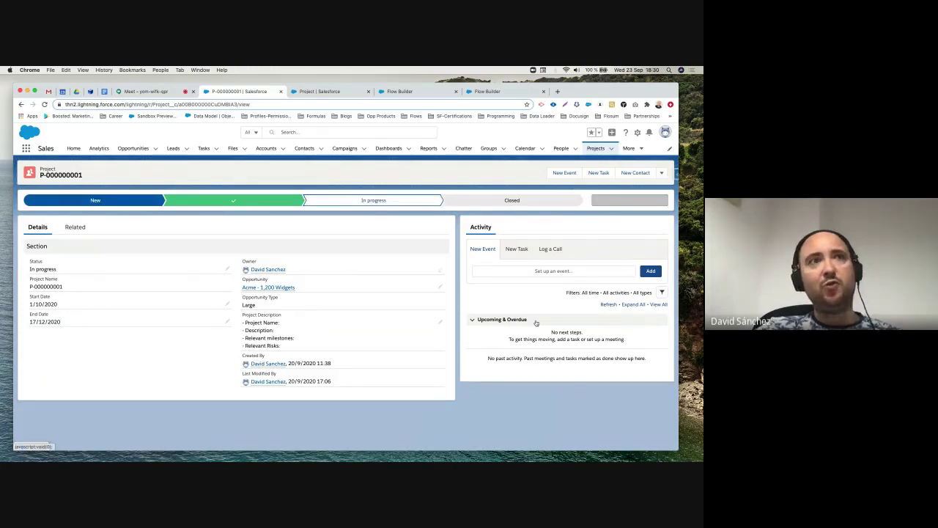
# - Set the project's current status to New and check its Related and Details content
pyautogui.click(601, 199)
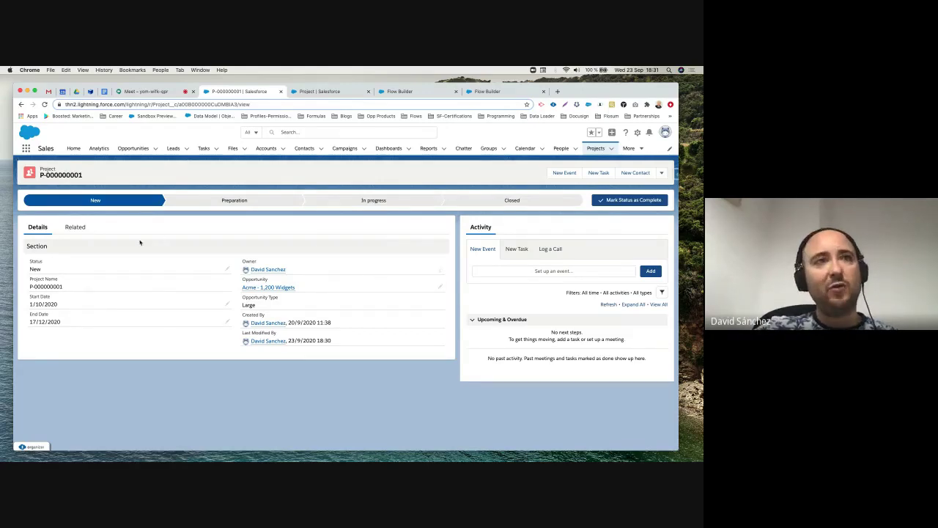
pyautogui.click(75, 228)
pyautogui.click(38, 227)
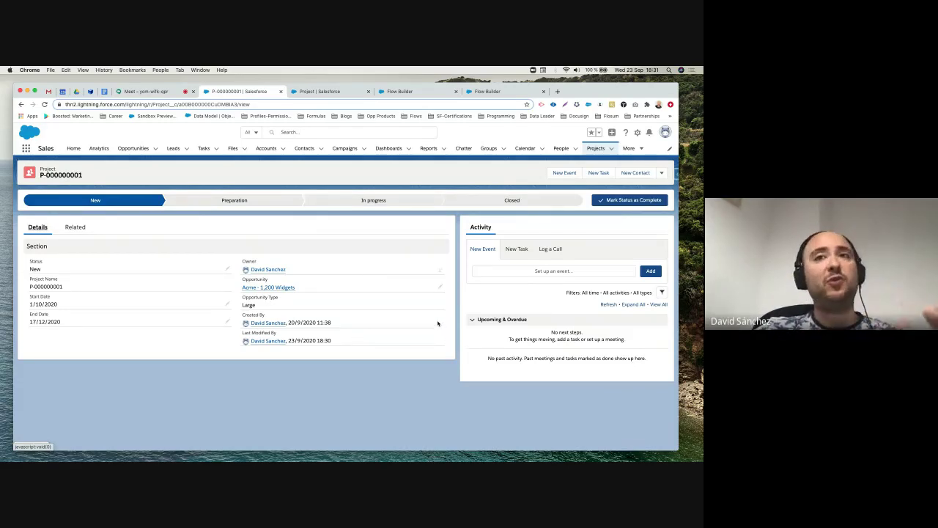
# - Reopen the project's record page in the Lightning App Builder and look through the standard components
pyautogui.click(637, 133)
pyautogui.click(572, 241)
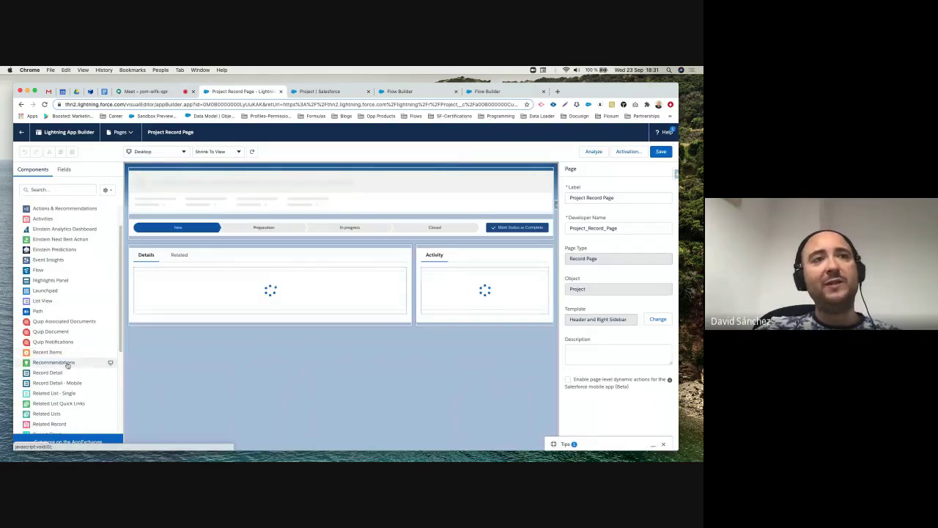
pyautogui.scroll(-2, 66, 364)
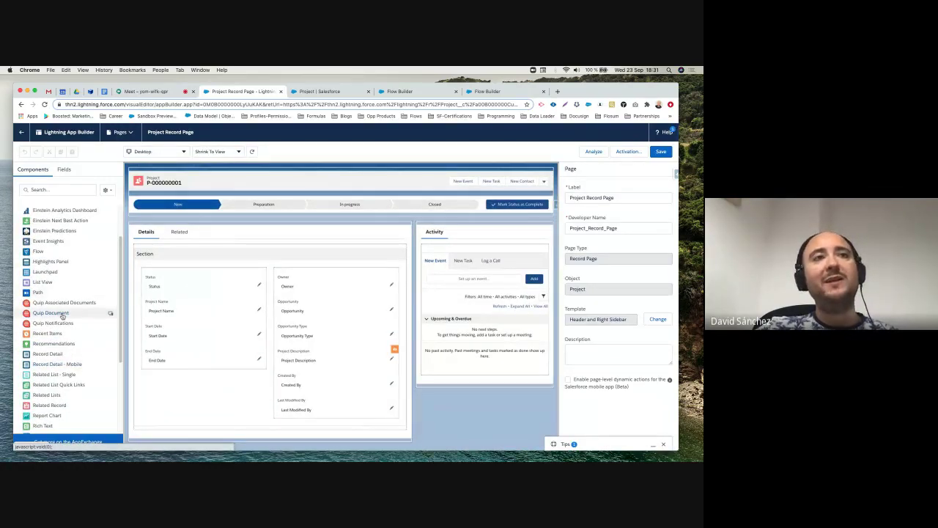
pyautogui.scroll(-2, 62, 342)
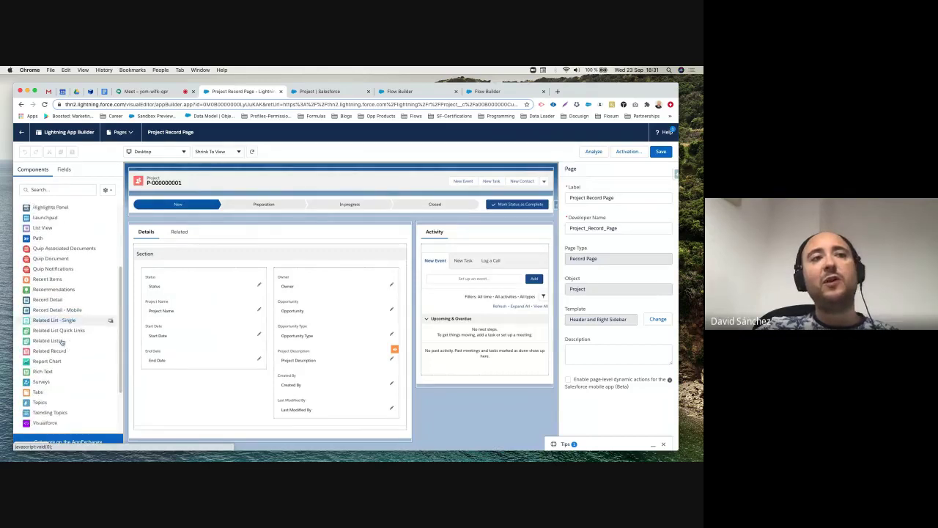
pyautogui.scroll(3, 62, 341)
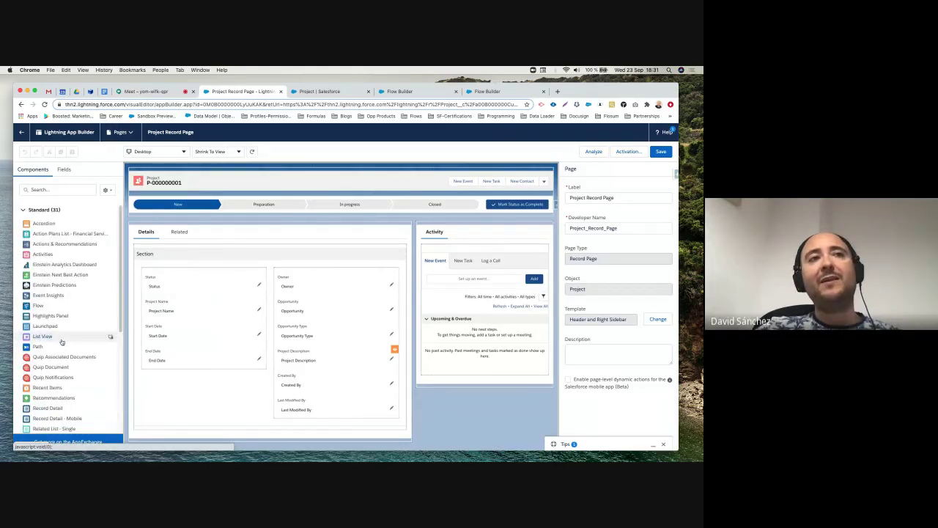
# - Delete the Activity component from the record page's sidebar region
pyautogui.click(266, 320)
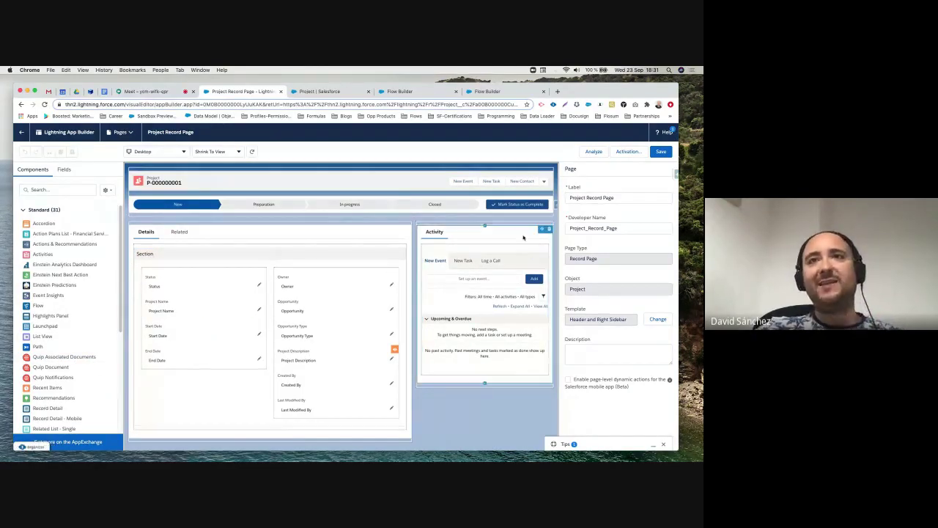
pyautogui.click(524, 236)
pyautogui.press('Delete')
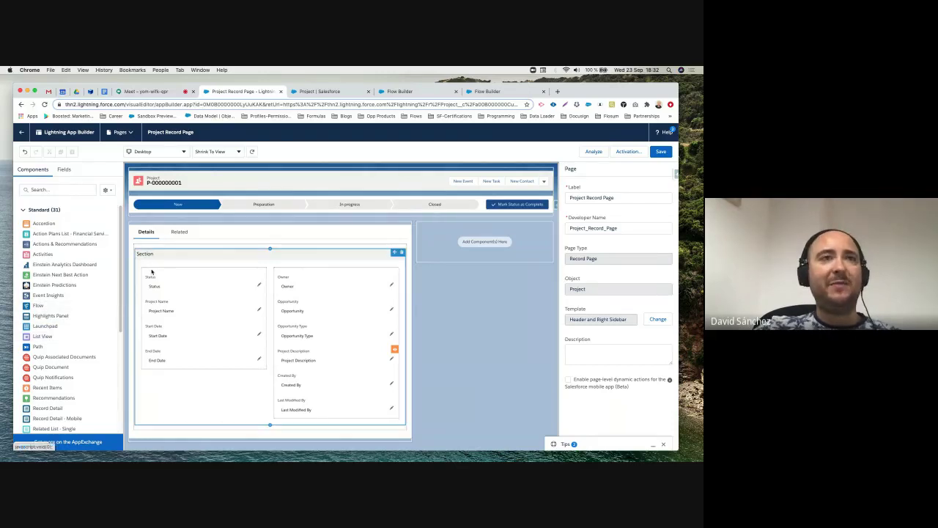
# - Add a Flow component above the Details and Related tabs and set its flow to Project Screen Flow
pyautogui.moveTo(33, 306)
pyautogui.mouseDown()
pyautogui.moveTo(176, 250)
pyautogui.moveTo(175, 227)
pyautogui.moveTo(183, 227)
pyautogui.mouseUp()
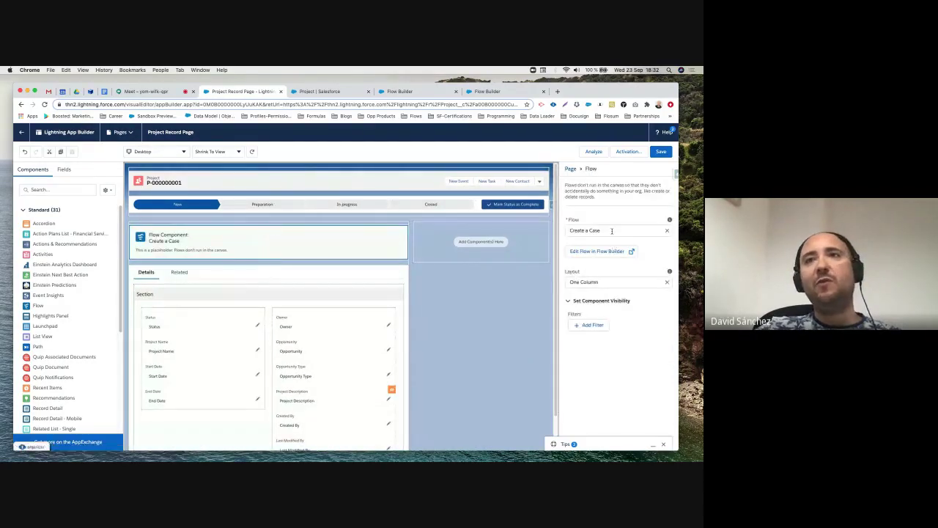
pyautogui.click(616, 231)
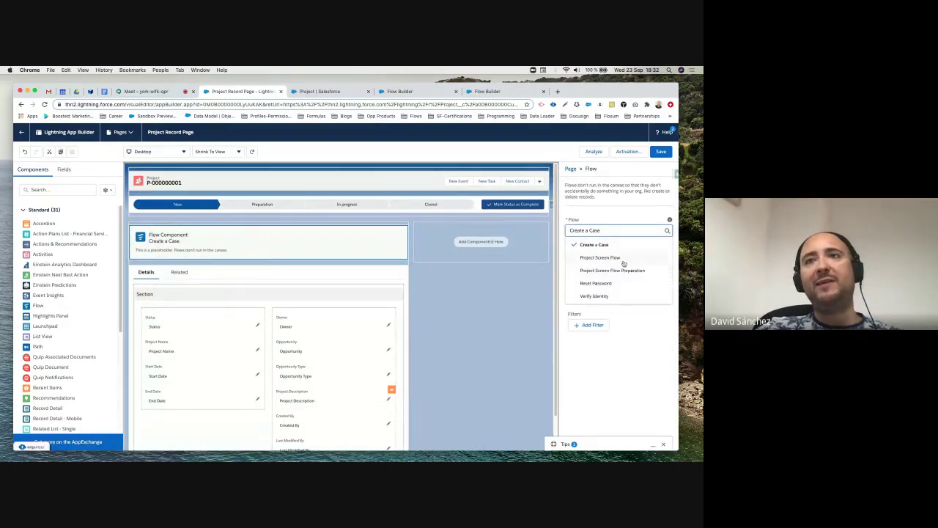
pyautogui.click(622, 258)
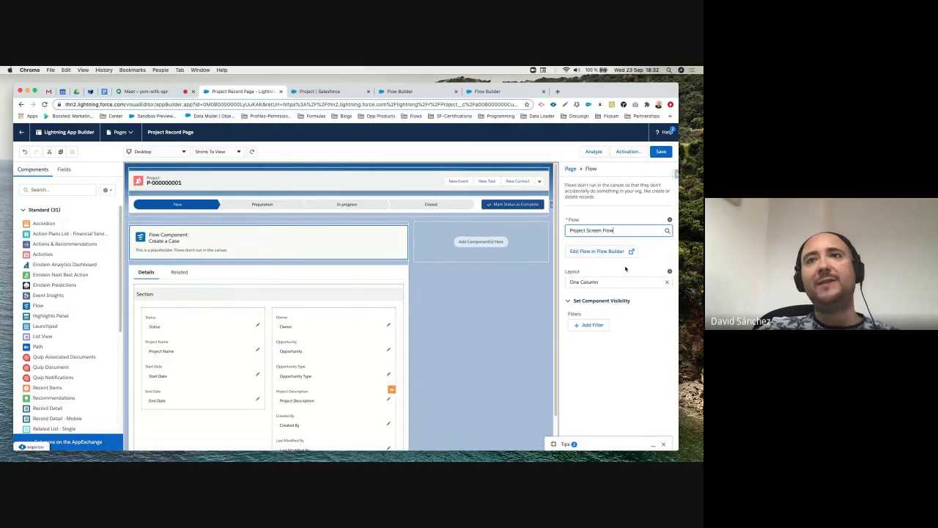
# - Review the Project Screen Flow Preparation and Project Screen Flow diagrams, close the Project page layout setup page, and return to the record page editor
pyautogui.click(432, 93)
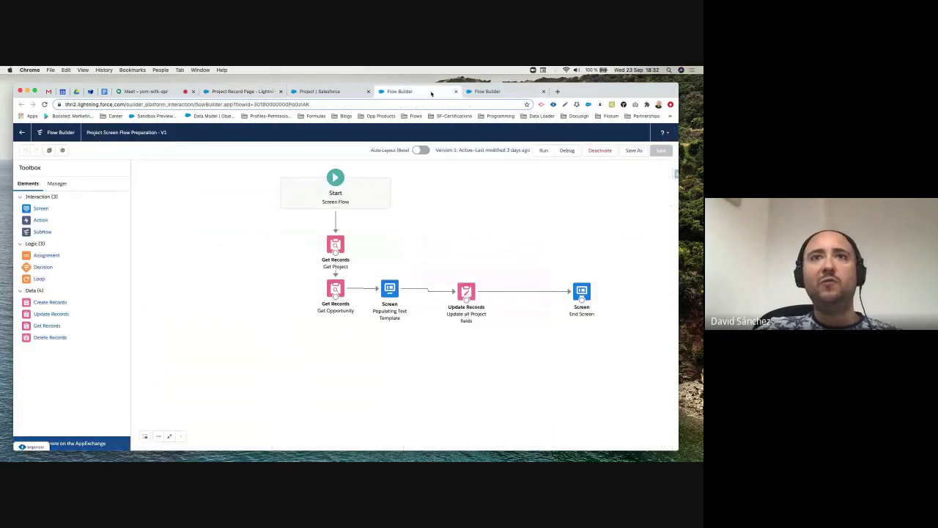
pyautogui.click(496, 91)
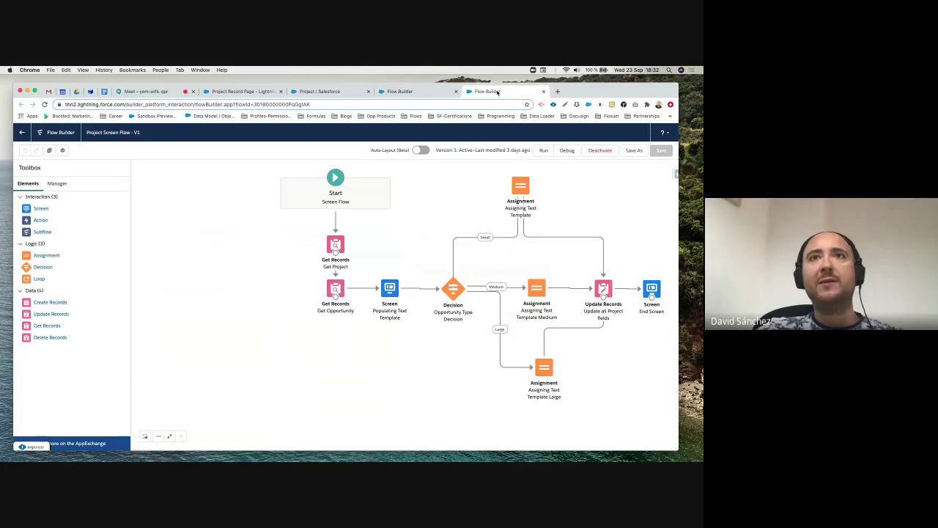
pyautogui.click(414, 92)
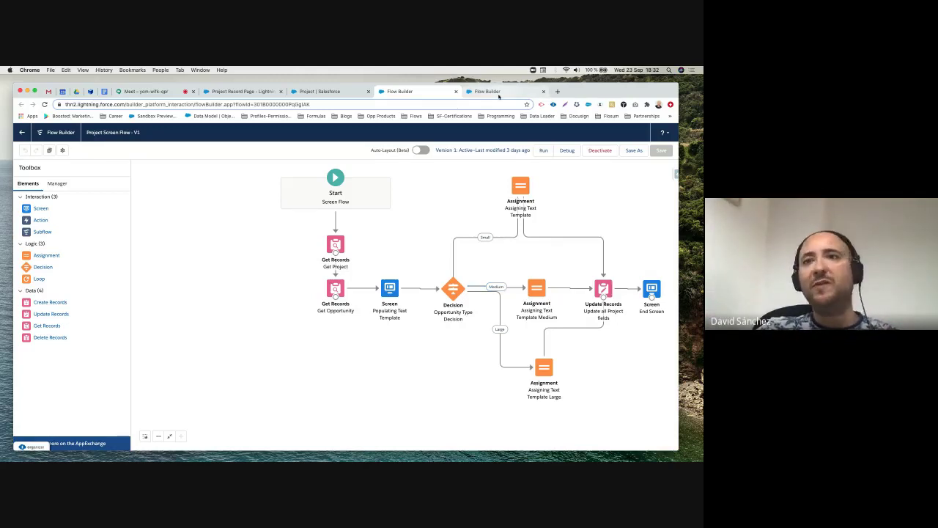
pyautogui.click(320, 92)
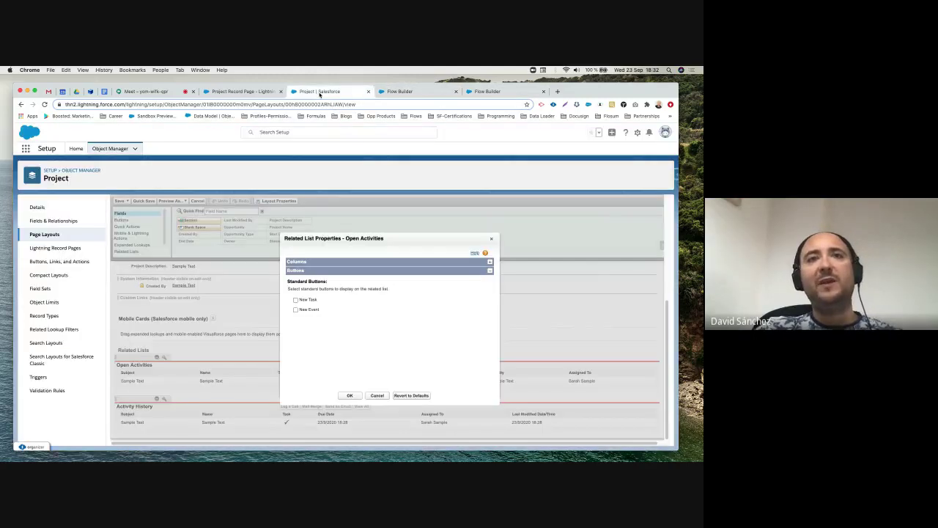
pyautogui.click(368, 92)
pyautogui.click(242, 92)
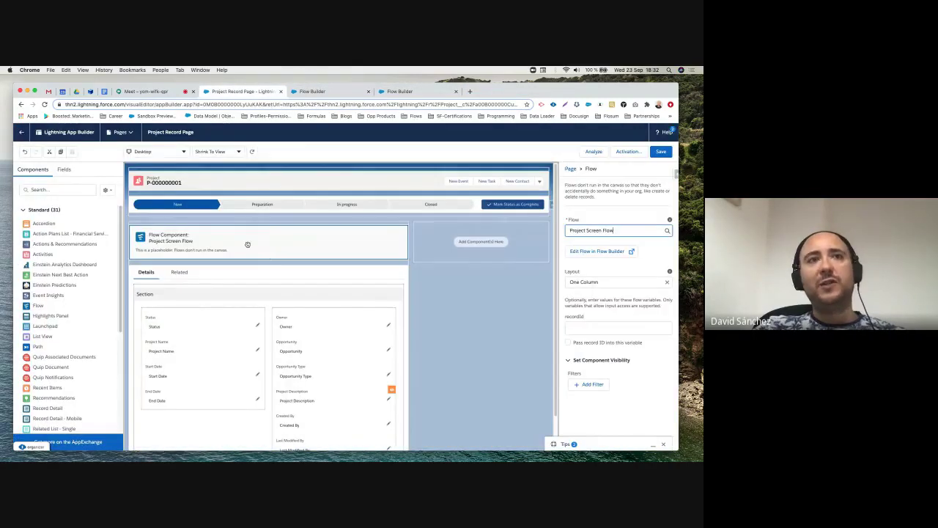
# - Pass the record ID into the Project Screen Flow component's recordId variable and check the flow's diagram
pyautogui.click(568, 343)
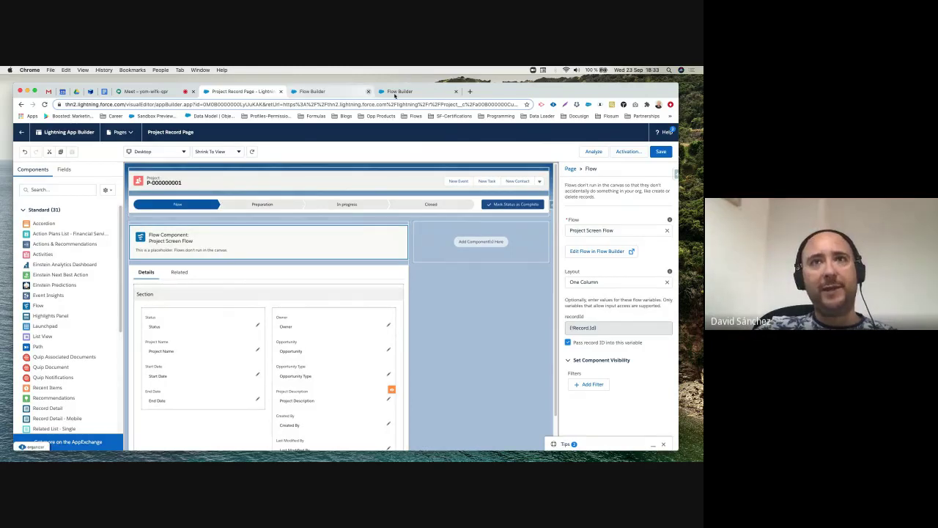
pyautogui.click(367, 91)
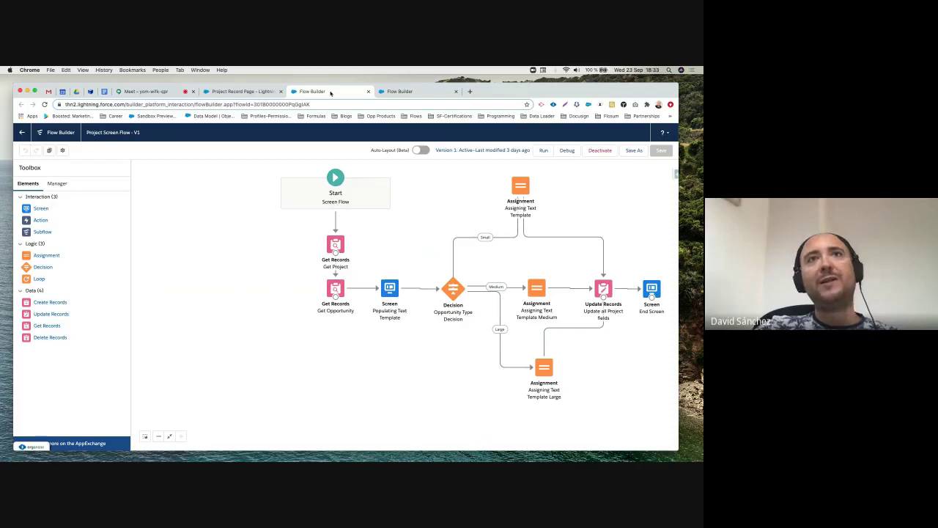
pyautogui.click(235, 91)
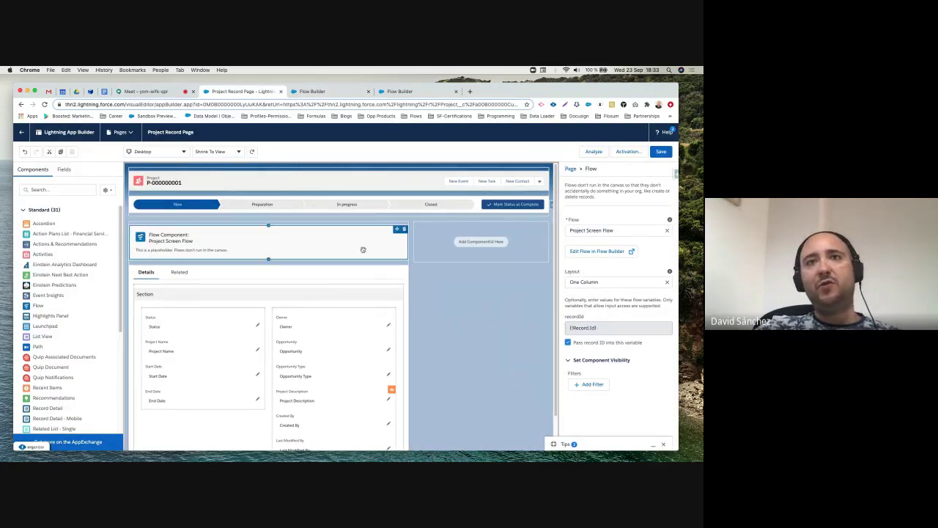
pyautogui.click(592, 384)
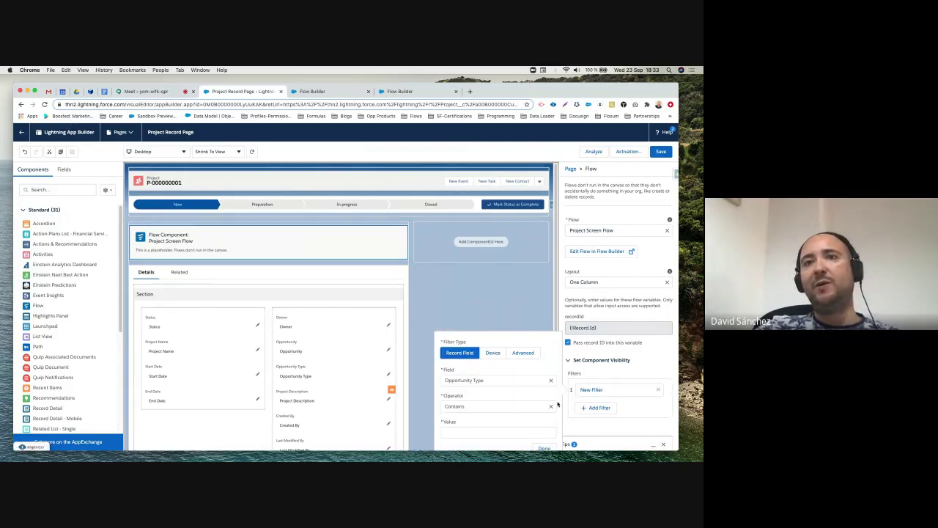
pyautogui.press('Escape')
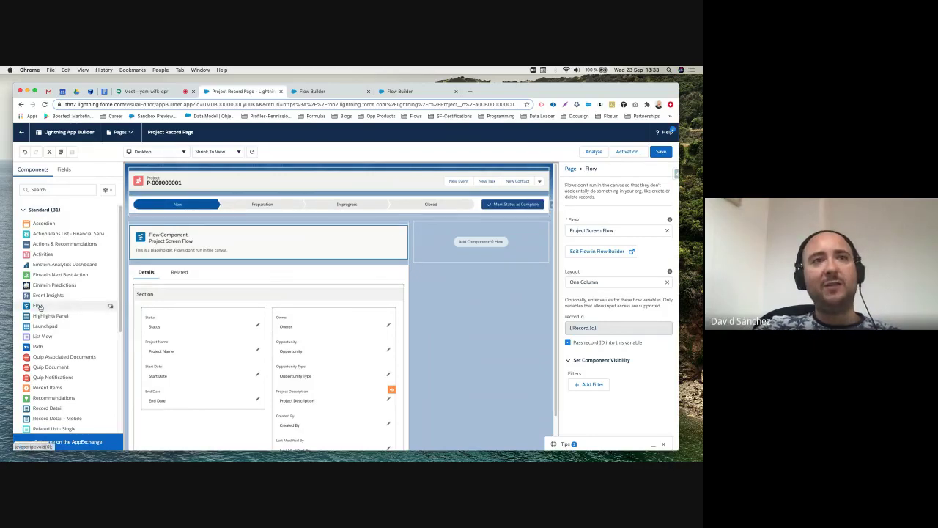
# - Add a second Flow component below the first, set it to Project Screen Flow Preparation, and pass the record ID into its recordId variable
pyautogui.moveTo(40, 306); pyautogui.dragTo(227, 272)
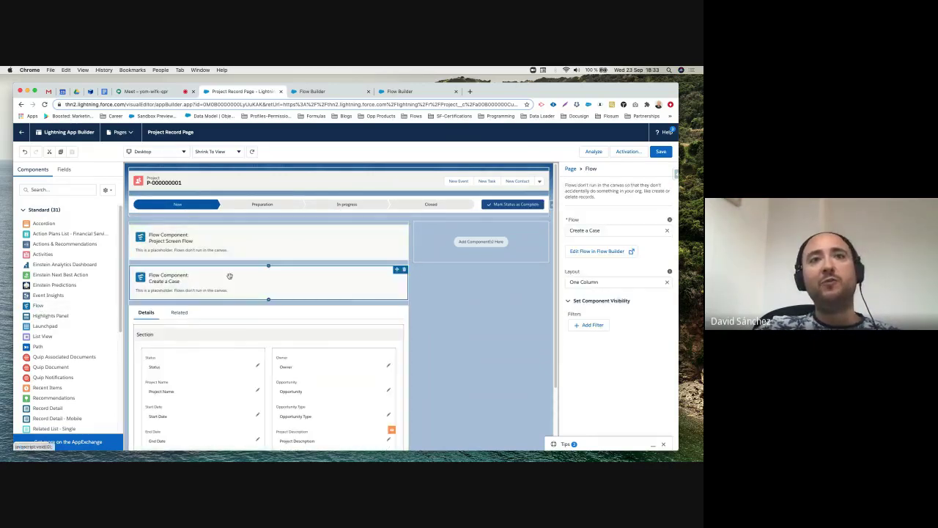
pyautogui.click(607, 231)
pyautogui.click(611, 270)
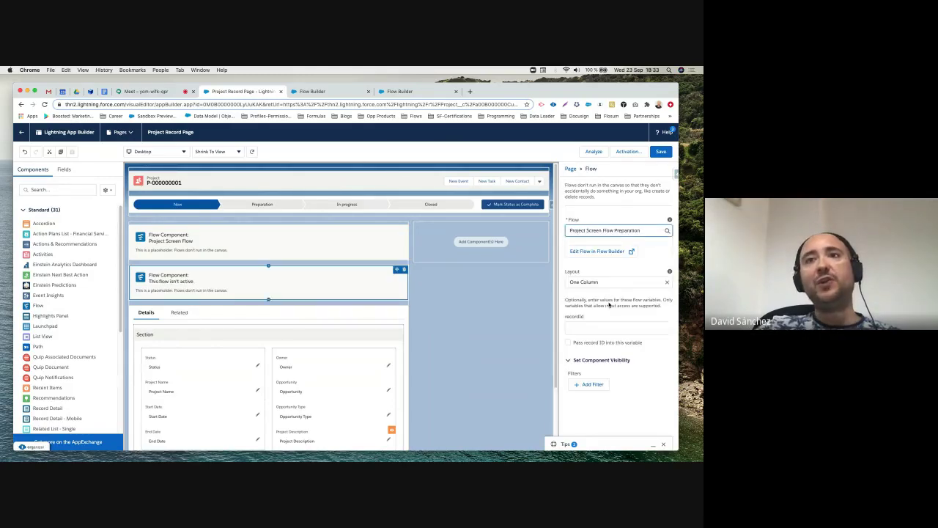
pyautogui.click(575, 332)
pyautogui.click(568, 343)
# - Add a visibility filter to the Project Screen Flow Preparation component so it shows when Status equals Preparation
pyautogui.click(592, 384)
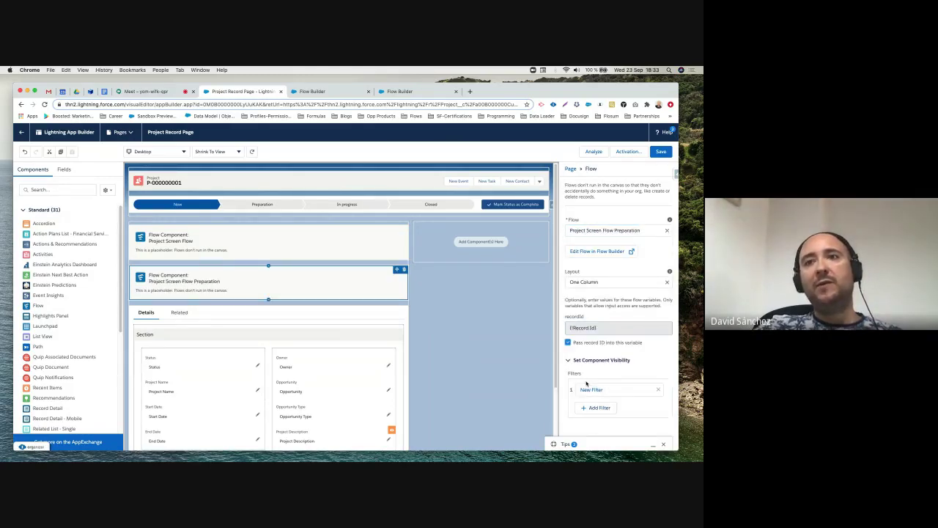
pyautogui.click(485, 365)
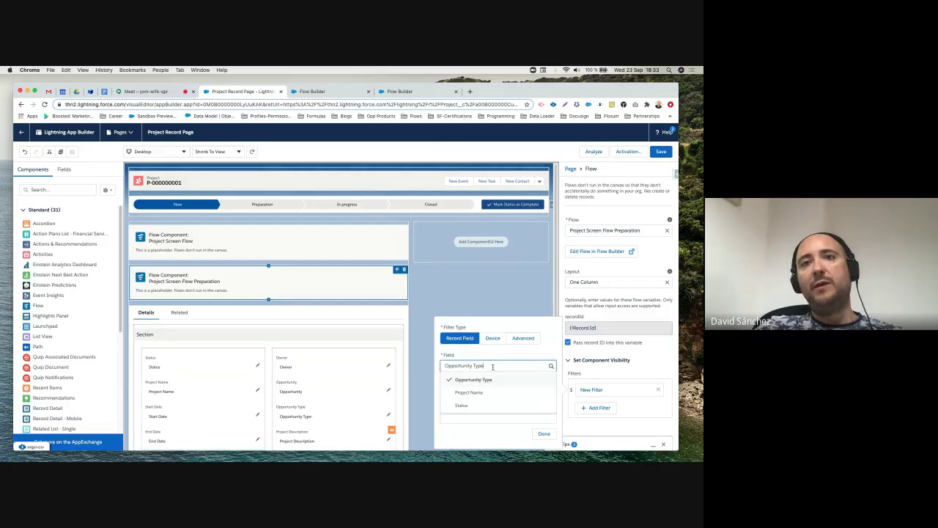
pyautogui.click(488, 402)
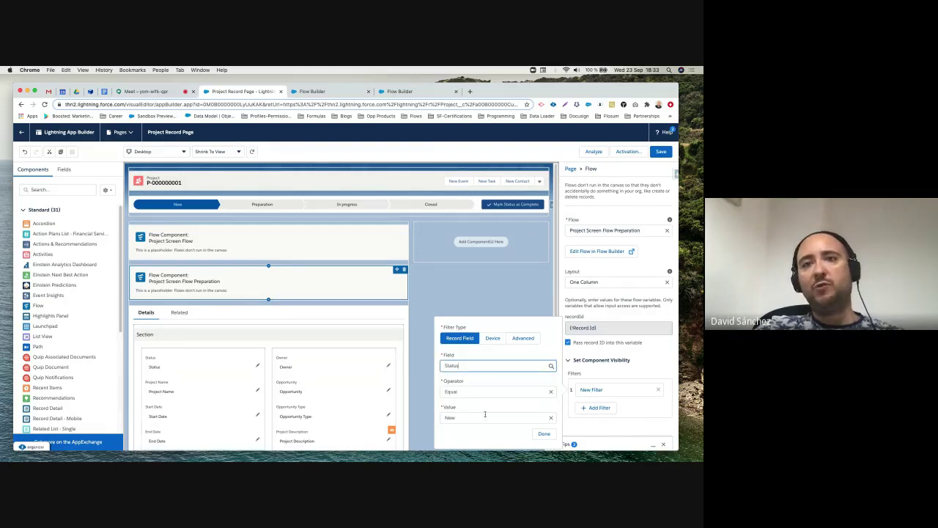
pyautogui.click(484, 414)
pyautogui.click(484, 386)
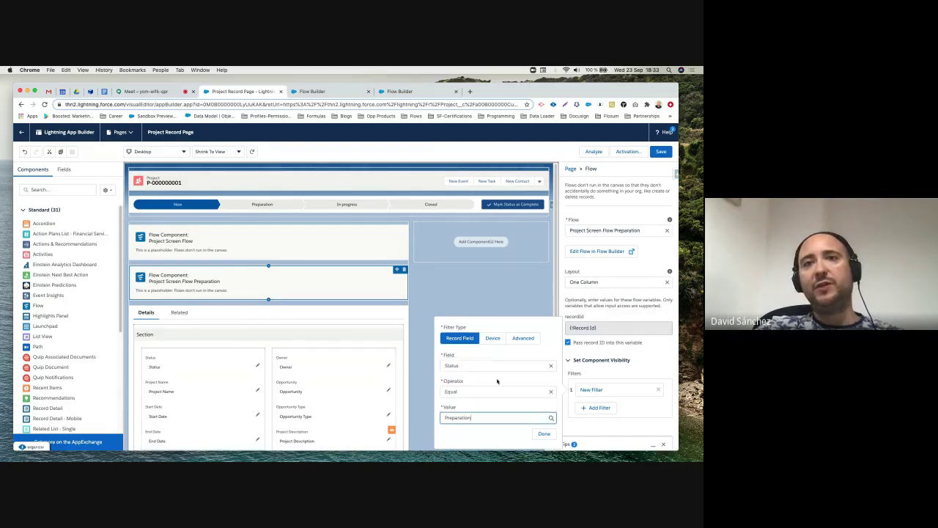
pyautogui.click(543, 433)
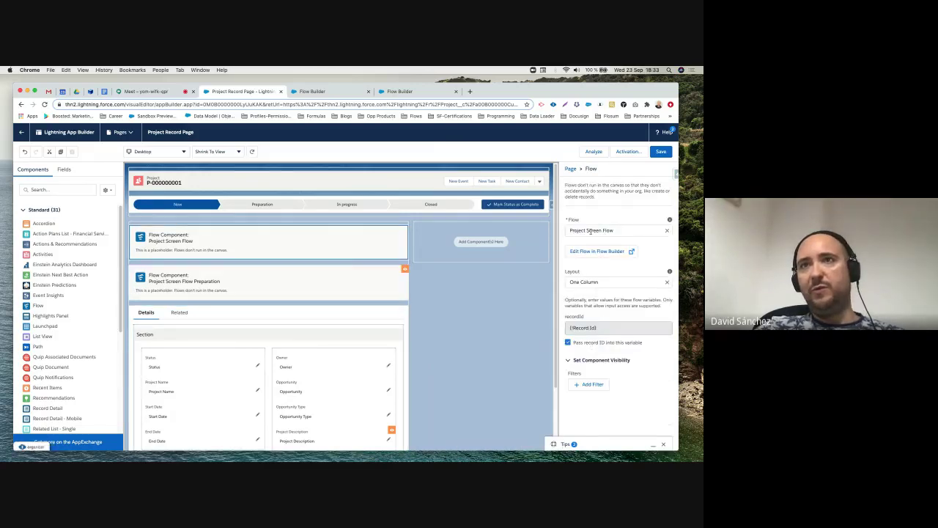
# - Add a visibility filter to the Project Screen Flow component so it shows when Status equals New
pyautogui.click(591, 231)
pyautogui.click(591, 243)
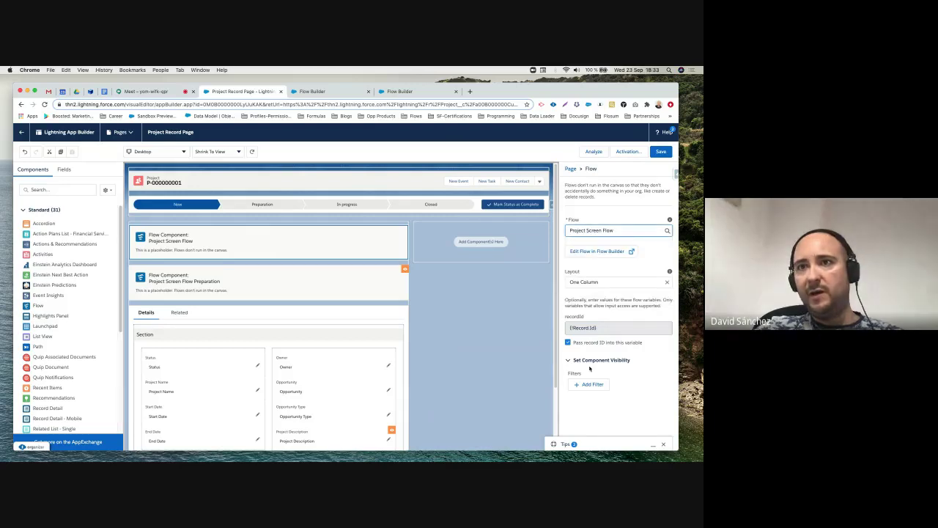
pyautogui.click(592, 385)
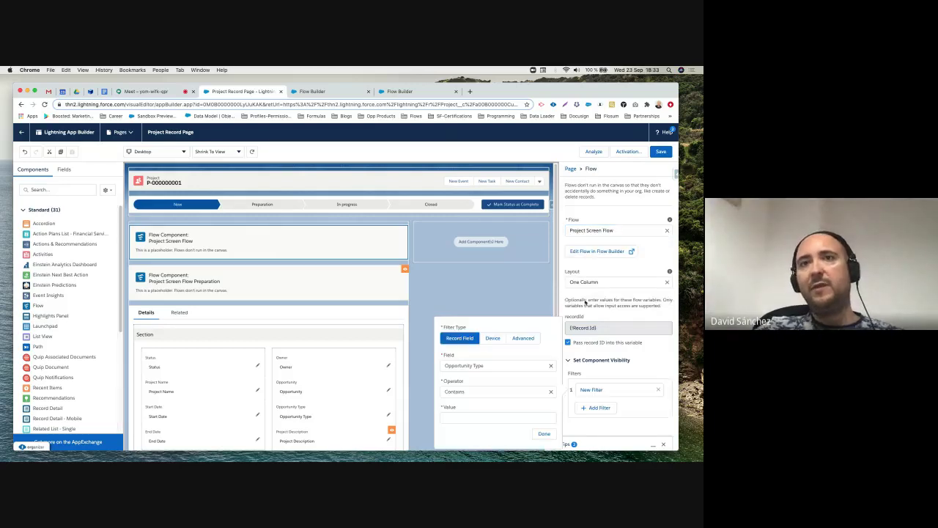
pyautogui.click(472, 366)
pyautogui.click(472, 404)
pyautogui.click(470, 391)
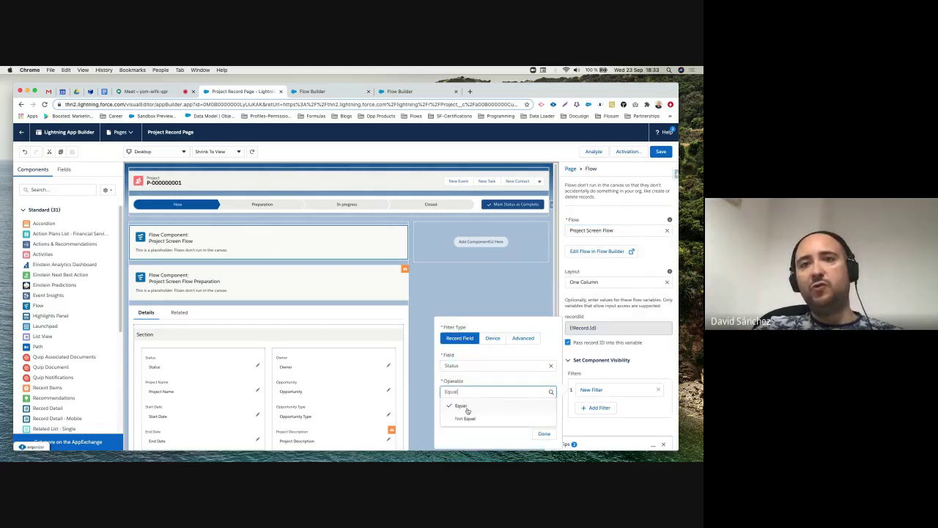
pyautogui.click(466, 418)
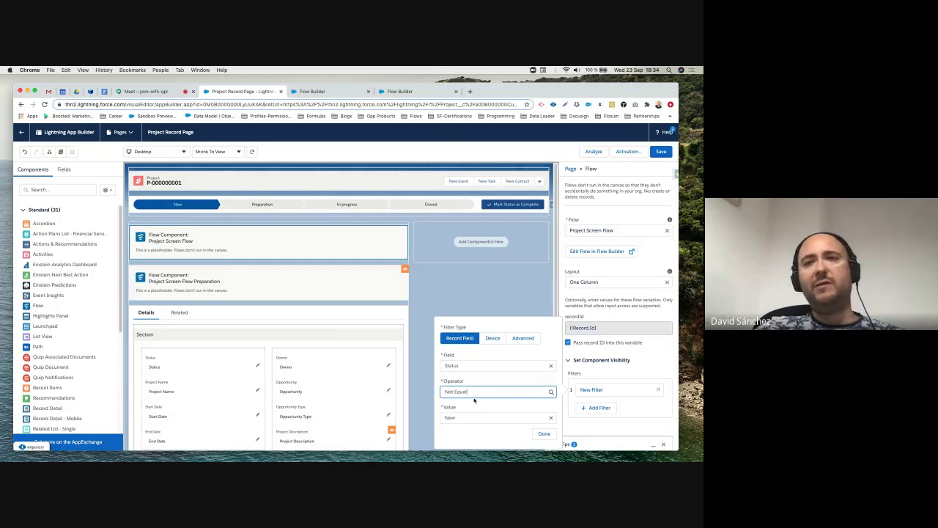
pyautogui.click(474, 401)
pyautogui.click(470, 415)
pyautogui.click(500, 419)
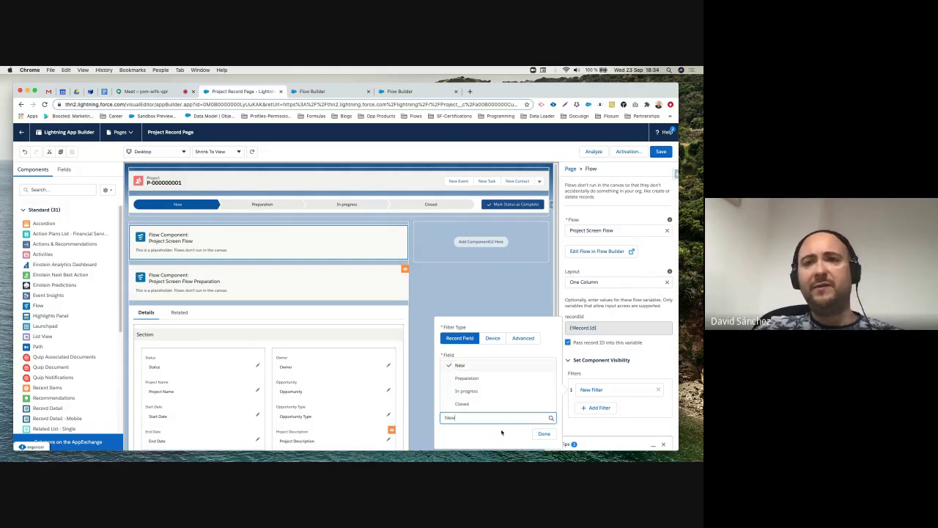
pyautogui.click(545, 434)
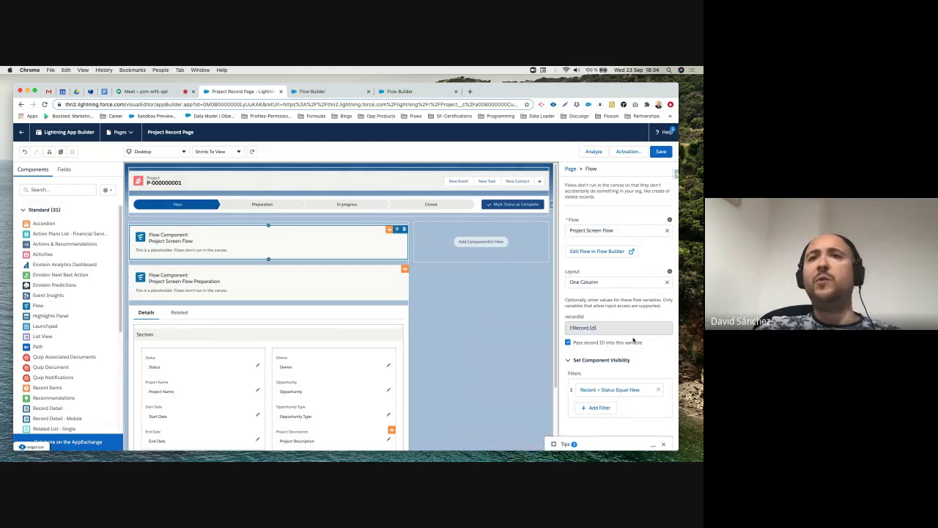
# - Save the Project Record Page and go back to the project record
pyautogui.click(662, 151)
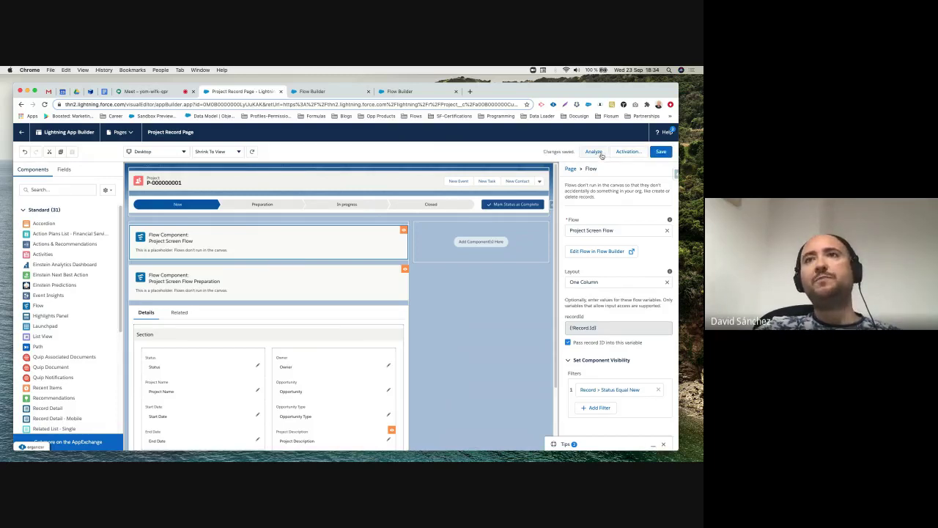
pyautogui.click(21, 132)
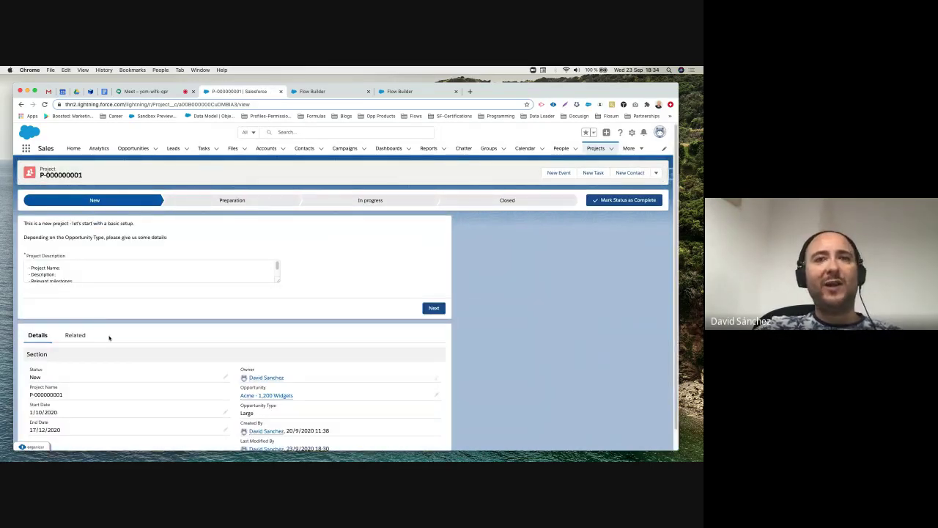
# - Enlarge the flow's Project Description box and enter sample text after the Project Name and Description prompts
pyautogui.moveTo(279, 281); pyautogui.dragTo(280, 317)
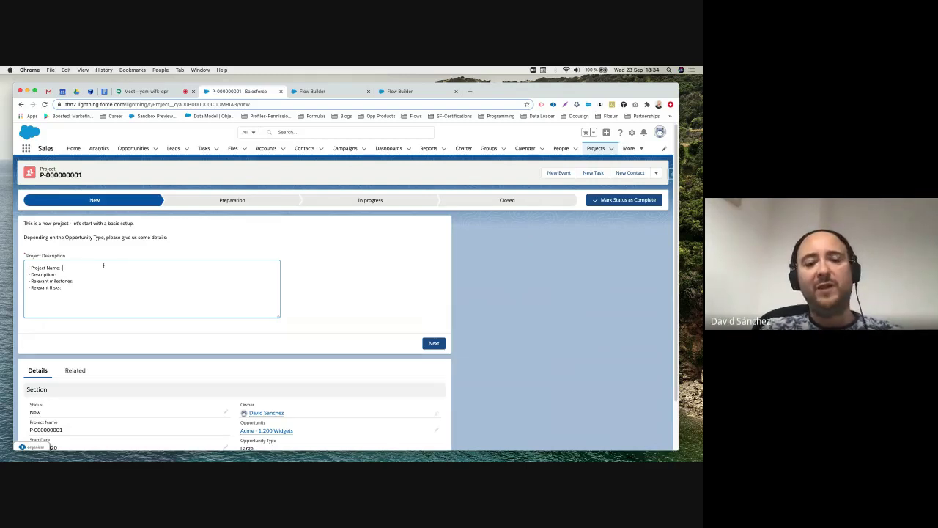
pyautogui.write('ieurieur')
pyautogui.press('Down')
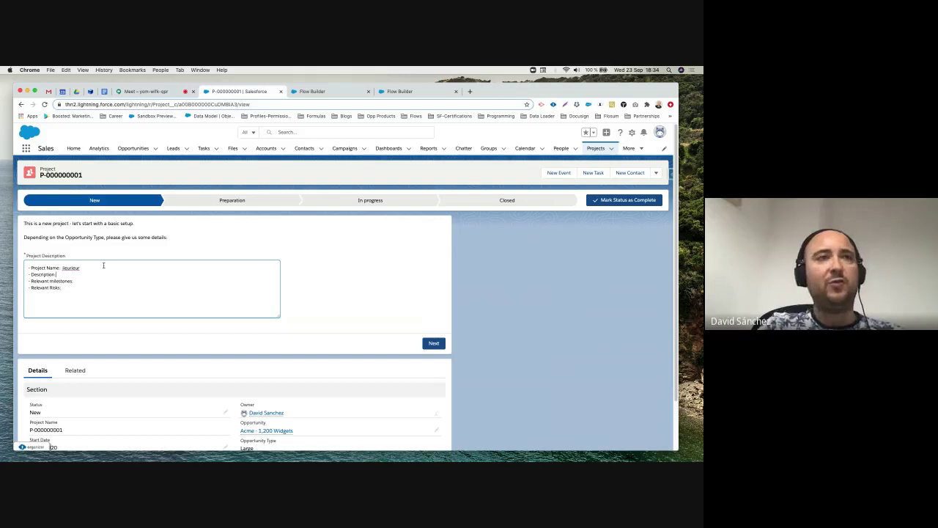
pyautogui.write('iuieur')
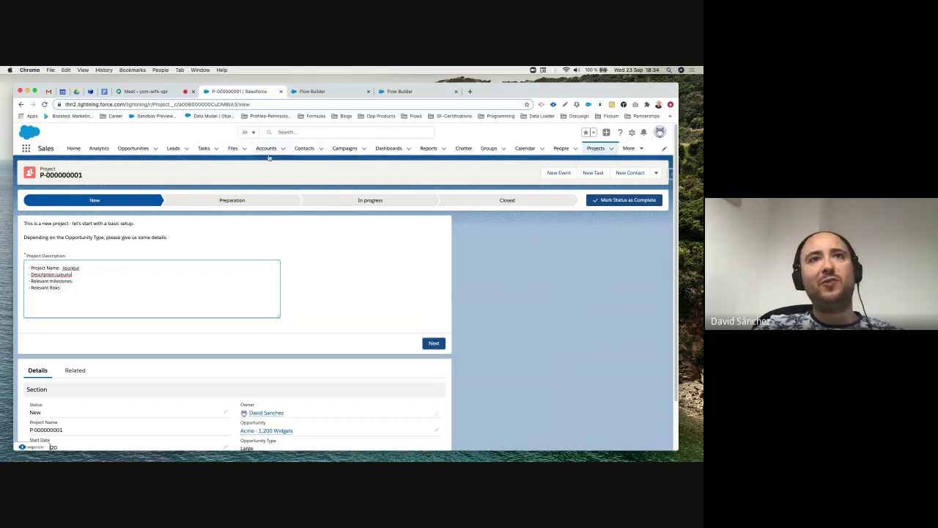
# - Open the recent Acme - 1,200 Widgets opportunity in a new browser tab and switch to the Project Screen Flow diagram
pyautogui.click(155, 148)
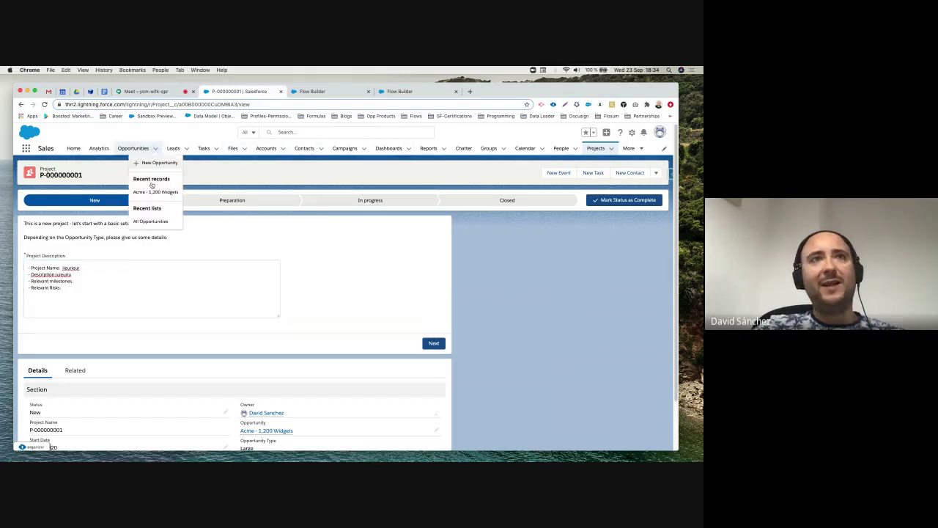
pyautogui.rightClick(155, 193)
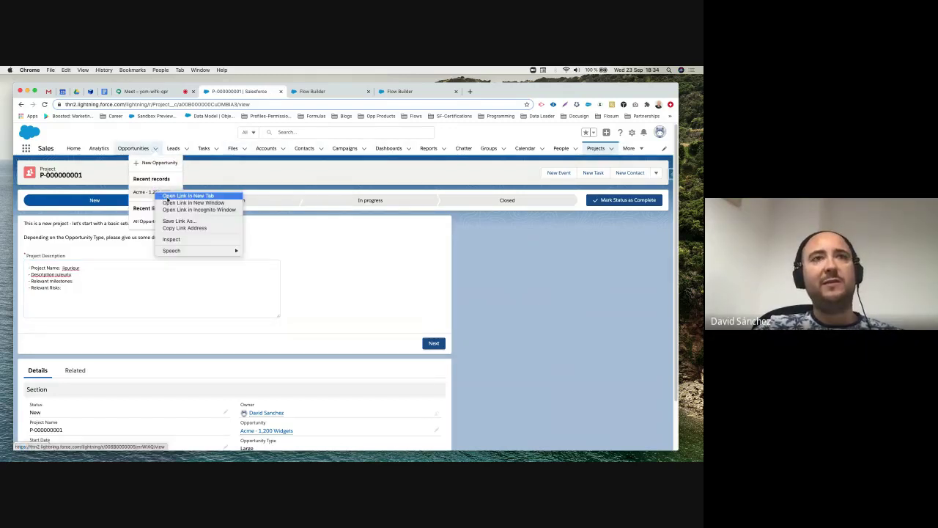
pyautogui.click(442, 74)
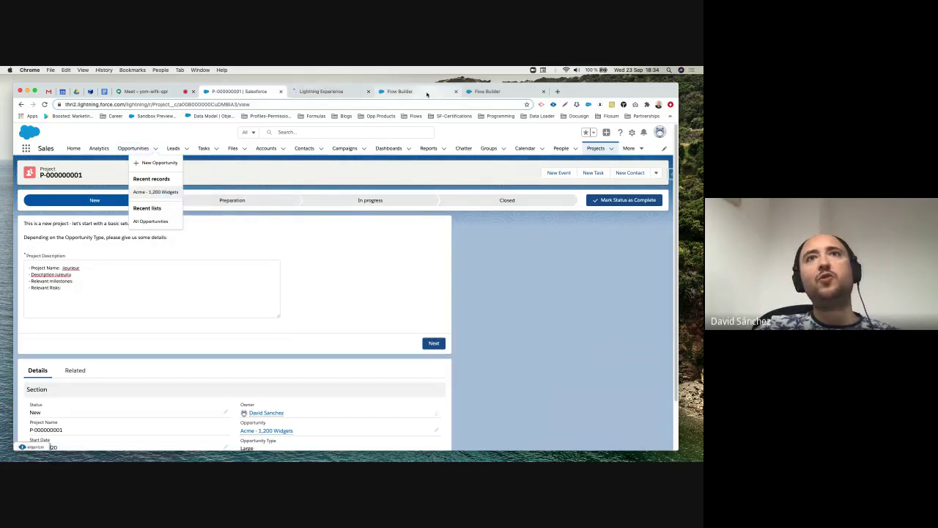
pyautogui.click(427, 92)
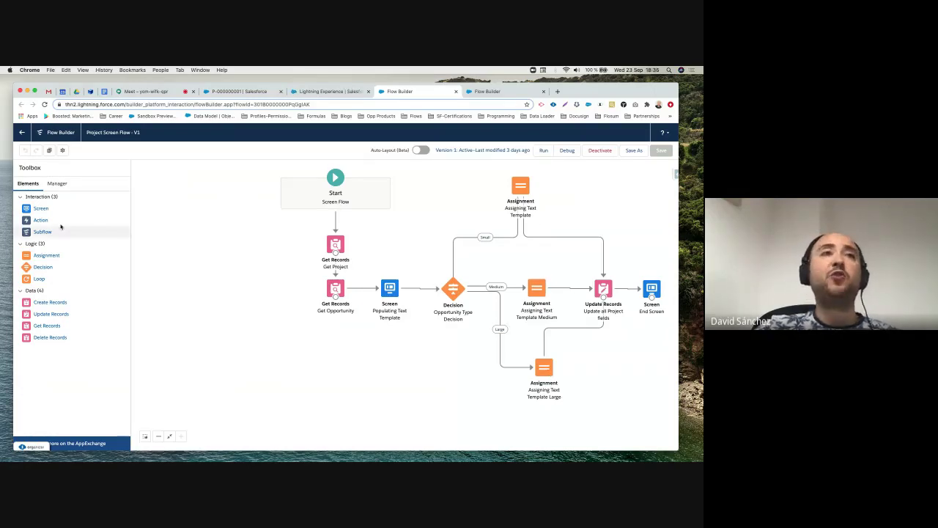
# - Examine the bodies of the Large_Template and Small_Template text templates, closing each without changes, and select the Opportunity Type Decision element
pyautogui.click(58, 184)
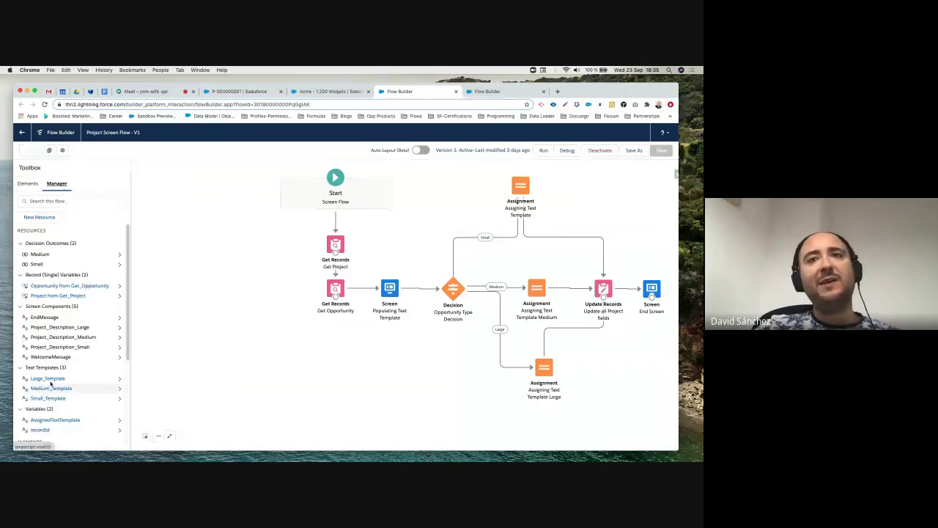
pyautogui.doubleClick(48, 380)
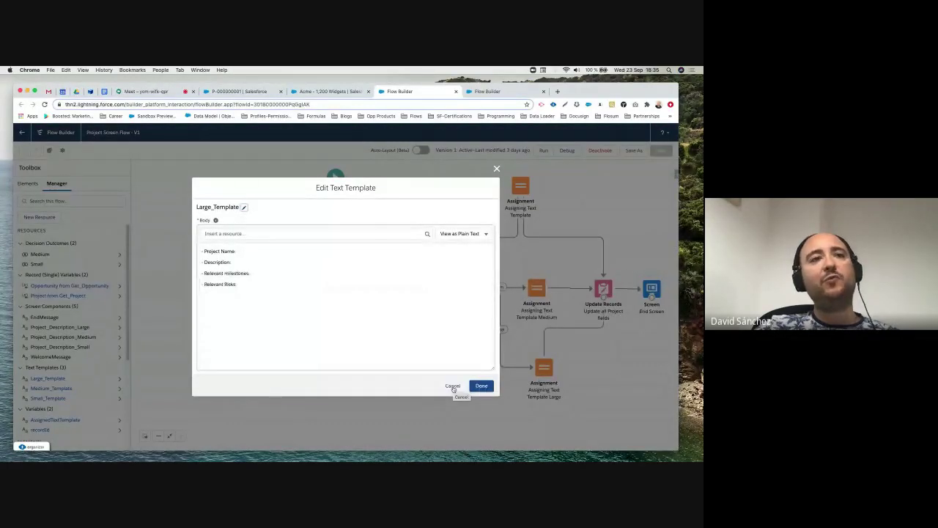
pyautogui.click(450, 385)
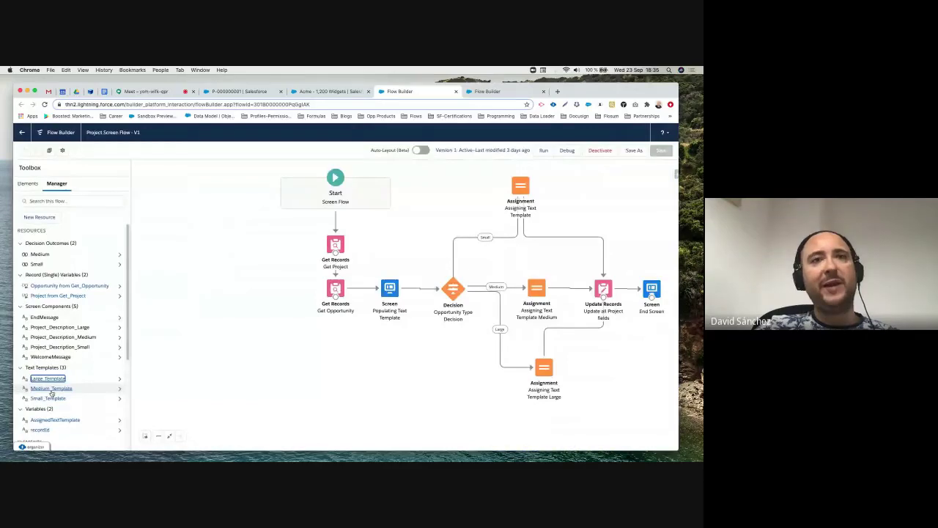
pyautogui.click(49, 397)
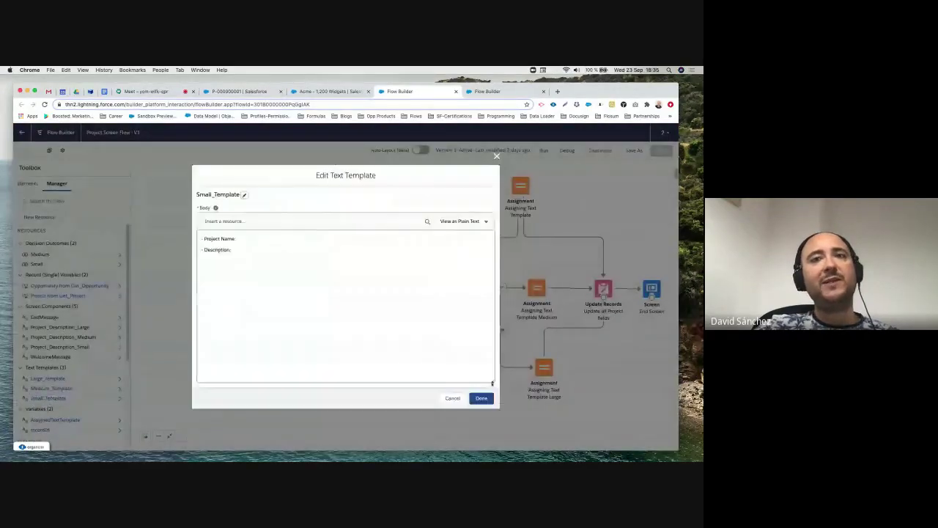
pyautogui.click(453, 397)
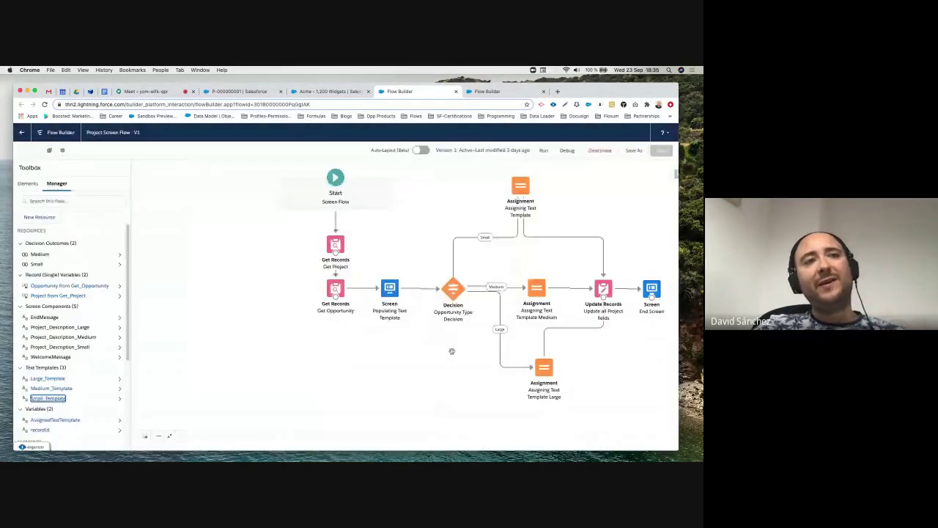
pyautogui.click(453, 290)
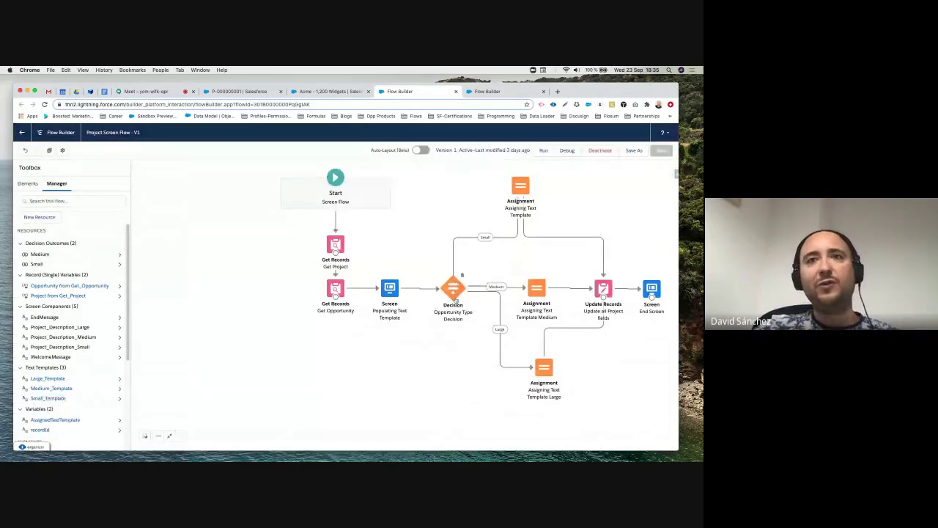
# - On the Acme - 1,200 Widgets opportunity, set the Amount to 20.000 and the Type to Small, and save the record
pyautogui.click(316, 91)
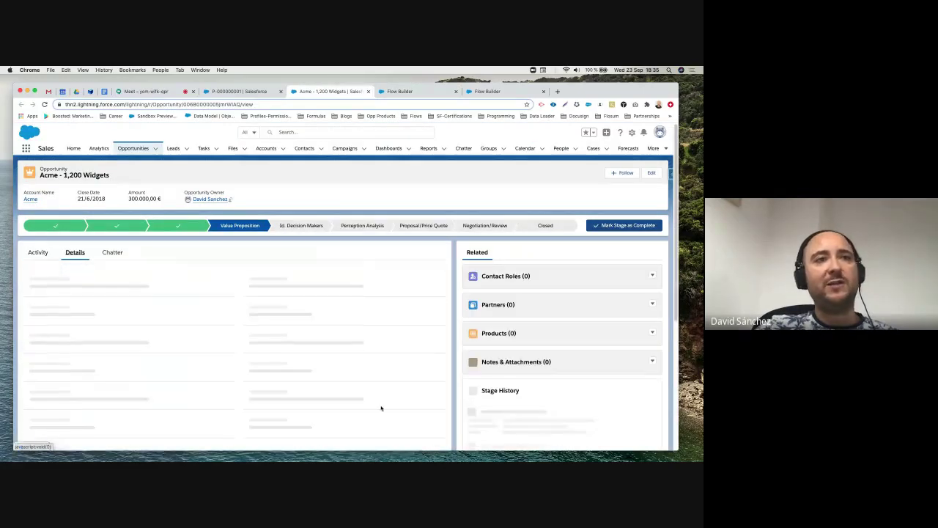
pyautogui.click(436, 330)
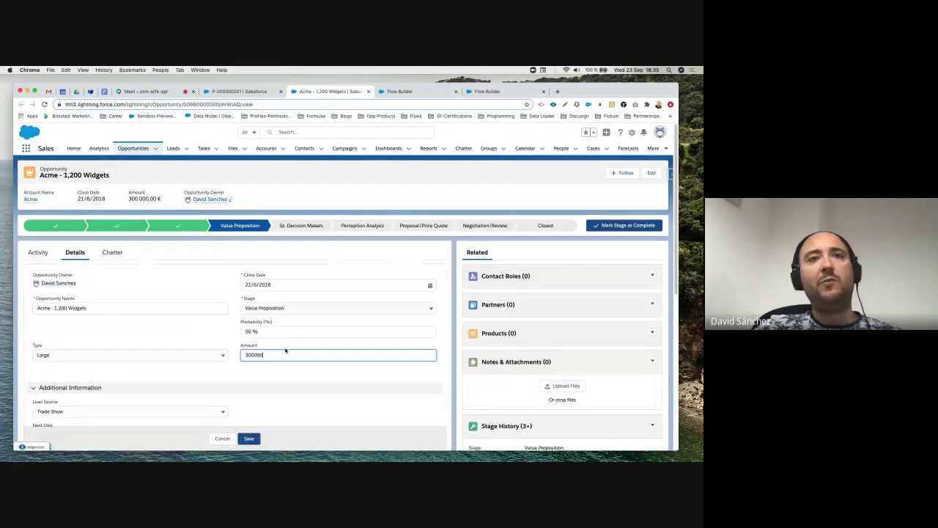
pyautogui.write('20')
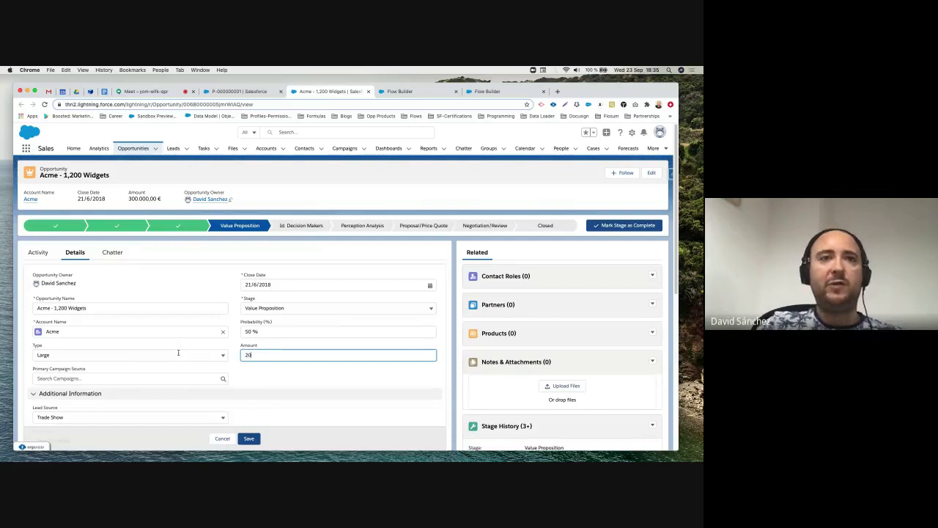
pyautogui.write('.000')
pyautogui.press('Tab')
pyautogui.click(249, 439)
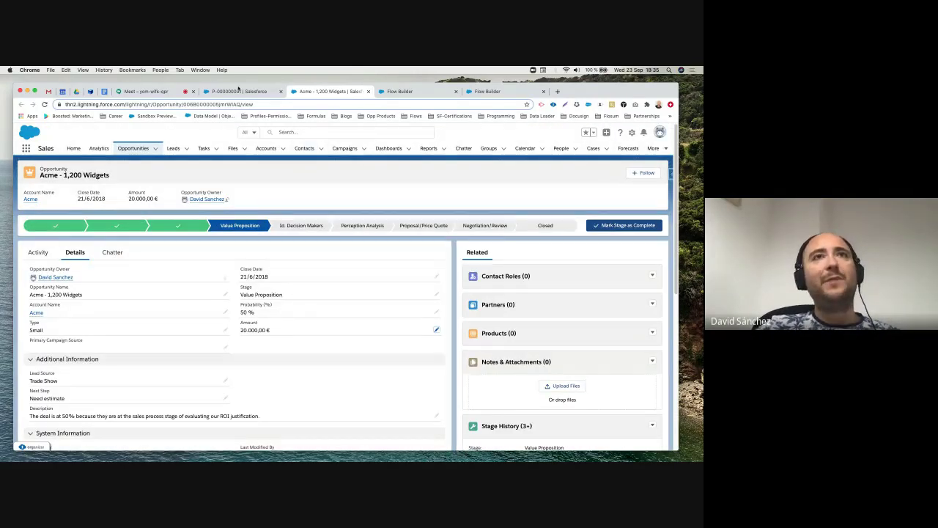
# - Return to the project record, reload it, and enlarge the flow's Project Description box
pyautogui.click(236, 91)
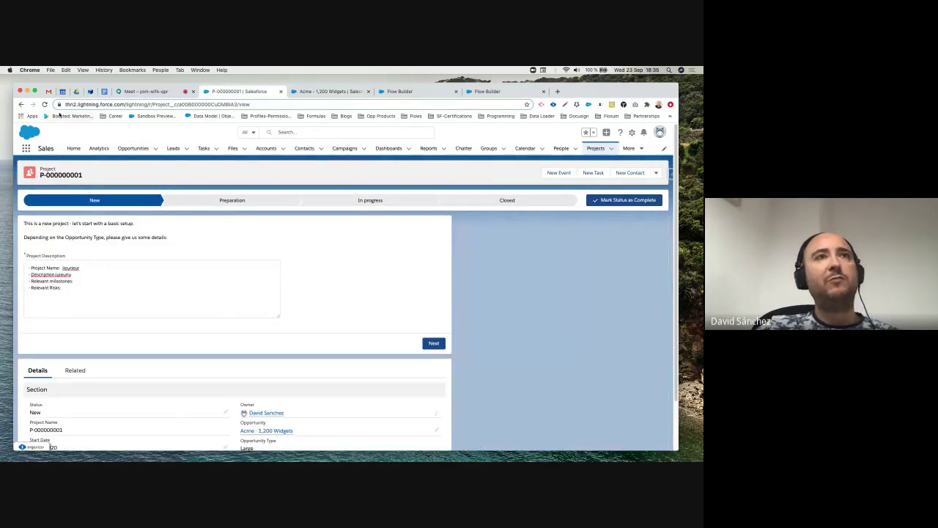
pyautogui.click(44, 104)
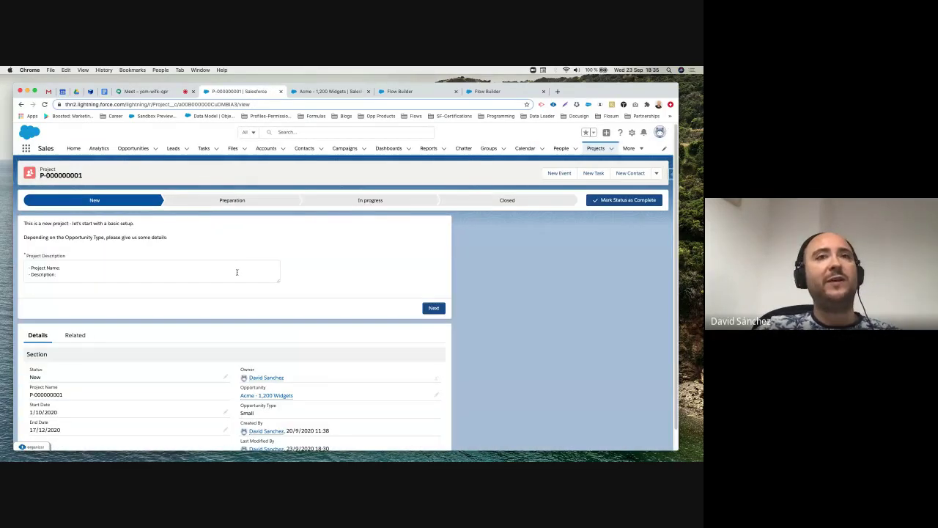
pyautogui.moveTo(273, 279); pyautogui.dragTo(293, 360)
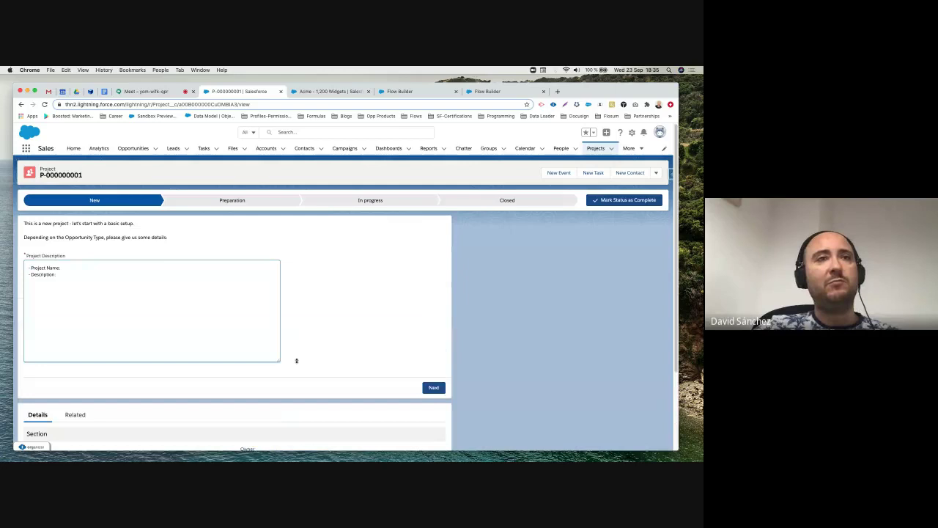
# - Enter a test project name and a sample description after the Project Description prompts, and run the flow through to Finish
pyautogui.click(133, 272)
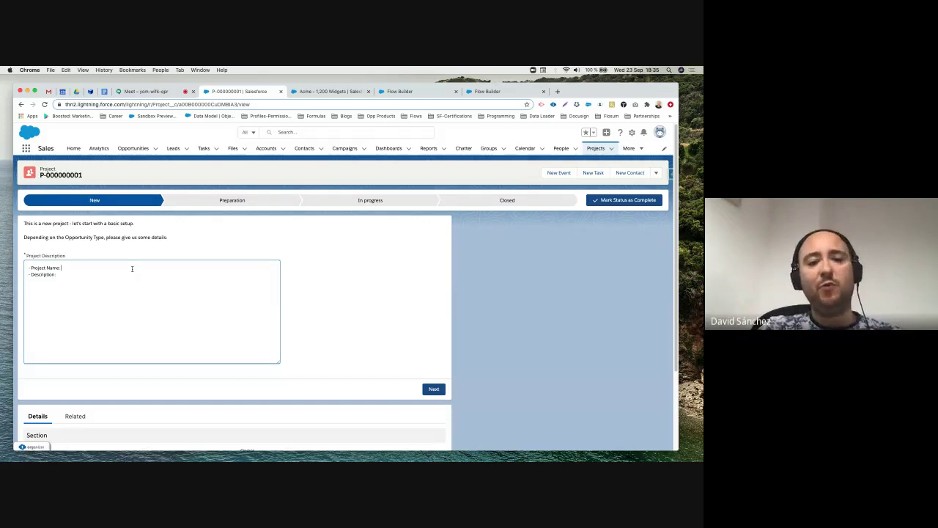
pyautogui.write('TEST')
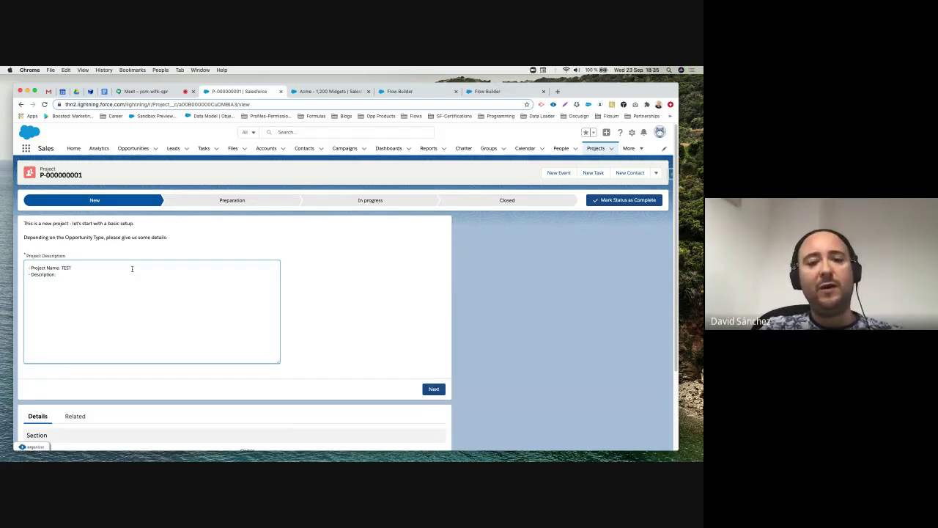
pyautogui.write(' DAVID - Description: ')
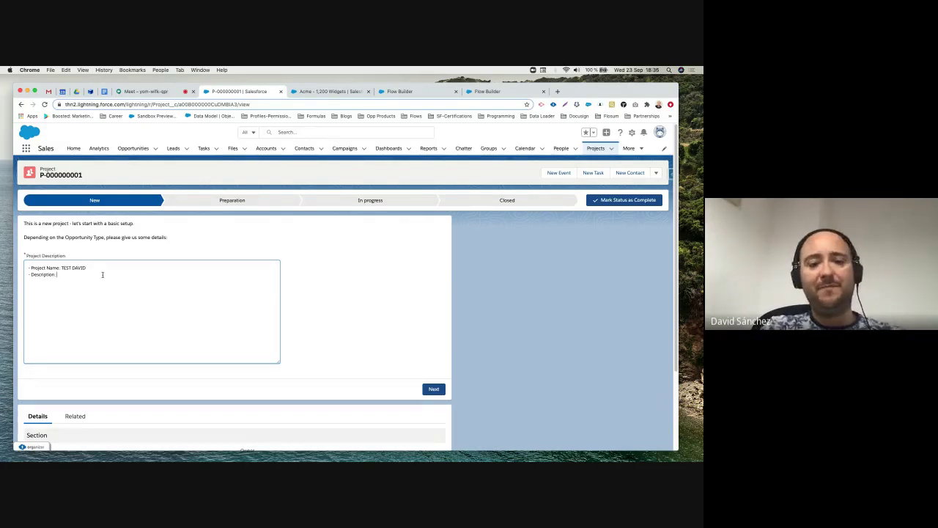
pyautogui.write('kamuel')
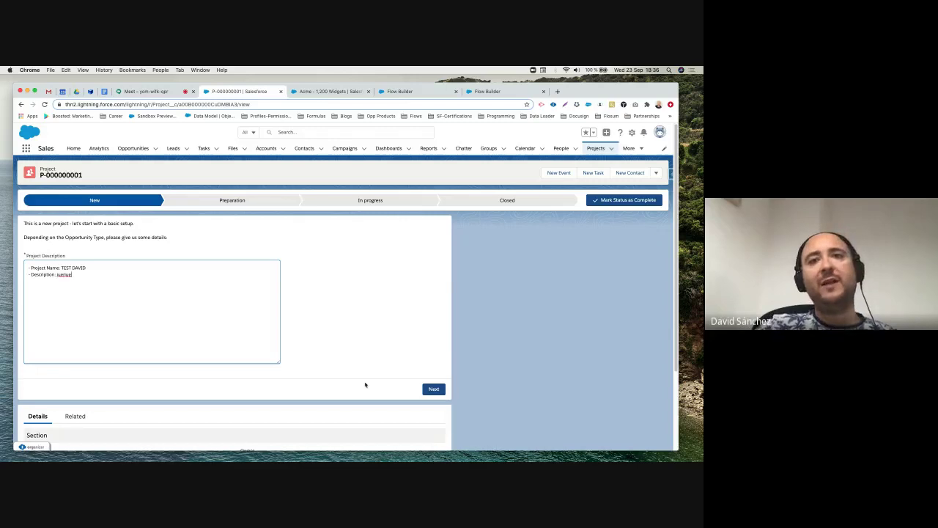
pyautogui.click(433, 389)
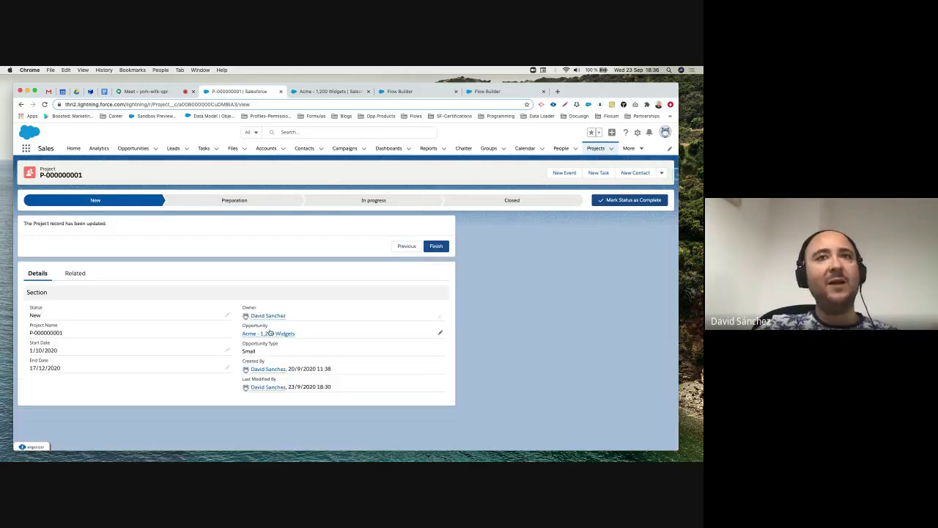
pyautogui.click(443, 249)
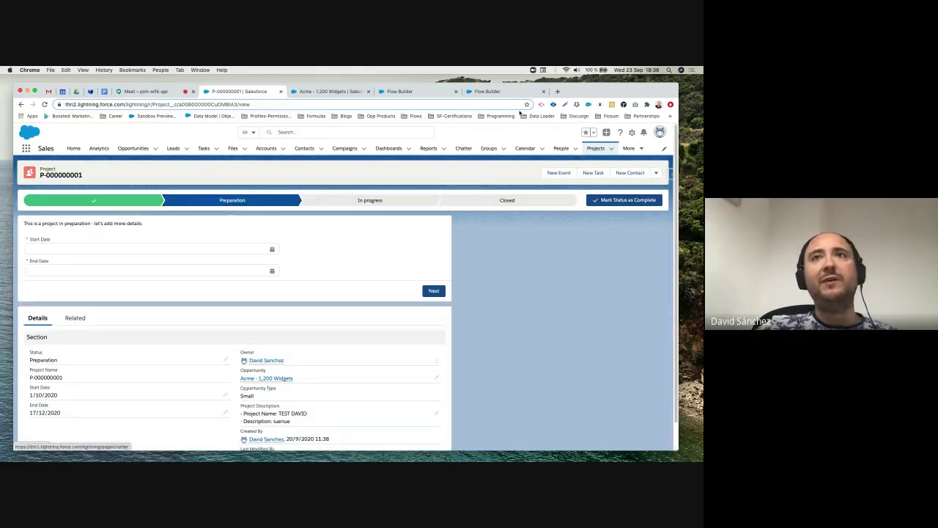
# - In the Project Screen Flow, inspect the field values set by the Update all Project fields element and close it without changes
pyautogui.click(460, 91)
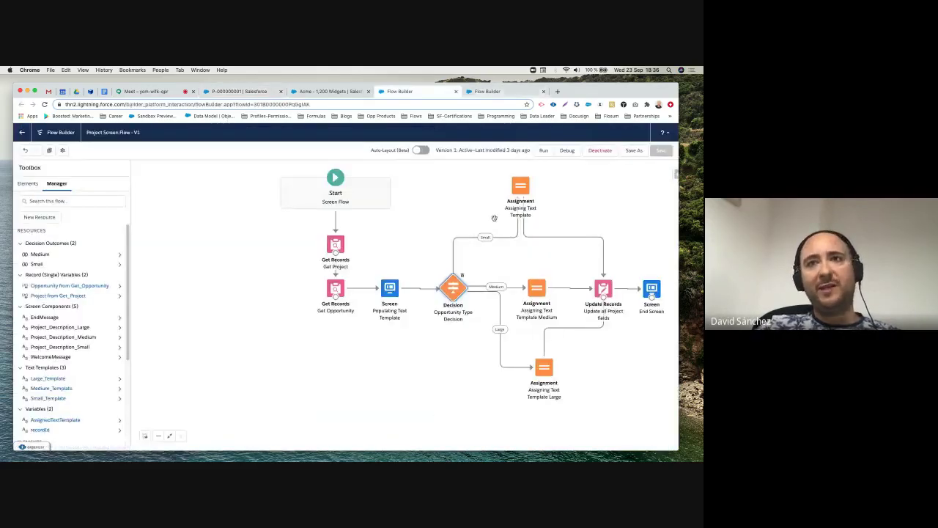
pyautogui.moveTo(494, 218); pyautogui.dragTo(358, 229)
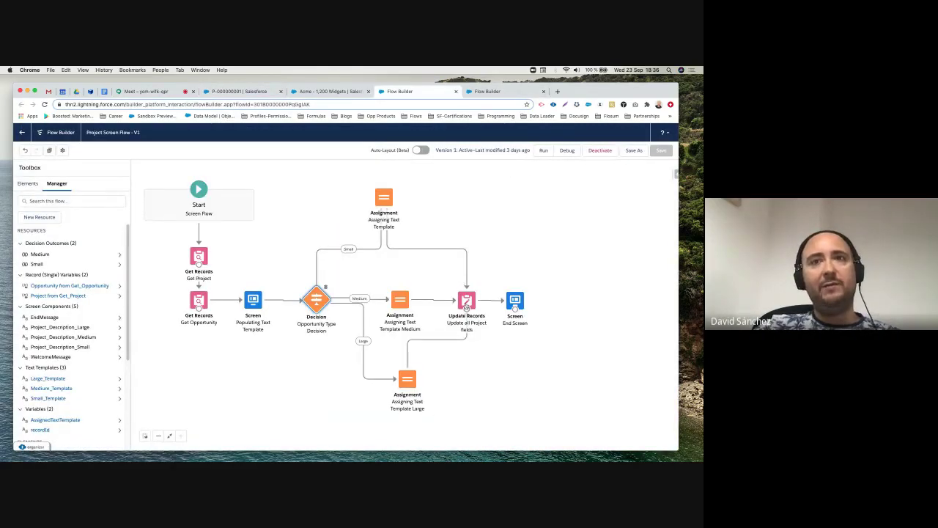
pyautogui.doubleClick(467, 301)
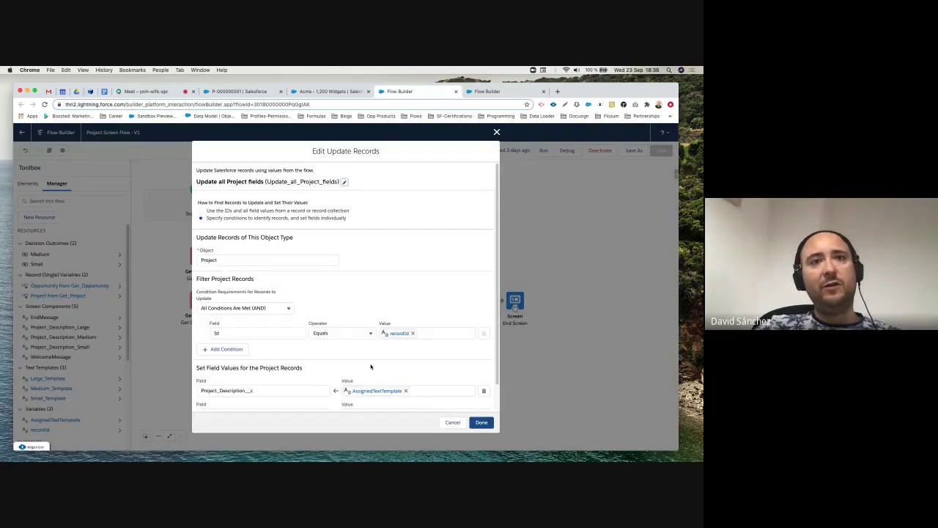
pyautogui.scroll(-2, 278, 380)
pyautogui.click(355, 385)
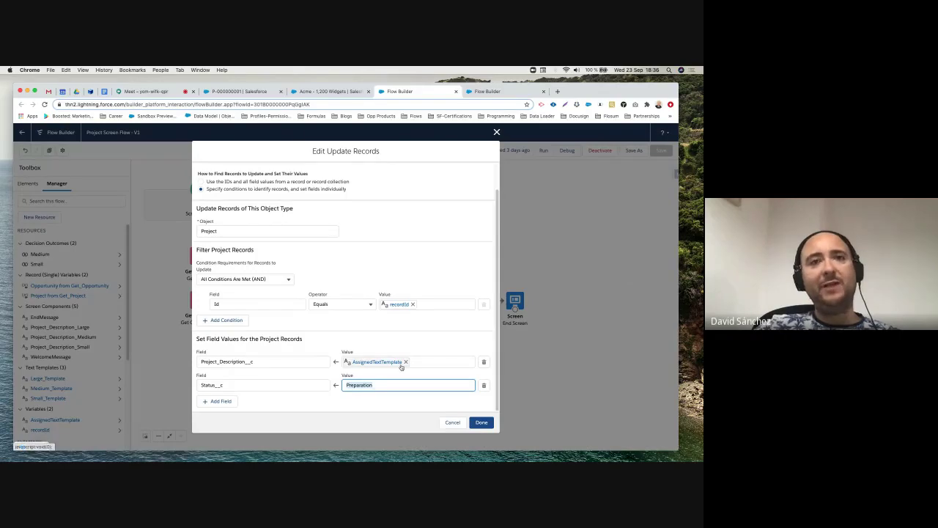
pyautogui.click(452, 422)
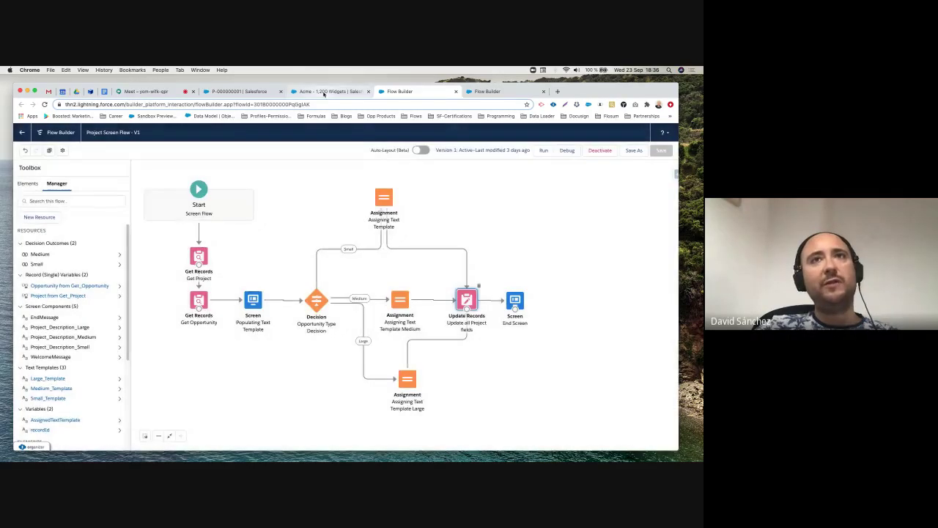
# - Return to the project record and set the preparation flow's Start Date to 1 Sep 2020 and End Date to 30 Sep 2020
pyautogui.moveTo(329, 91); pyautogui.dragTo(242, 91)
pyautogui.click(307, 91)
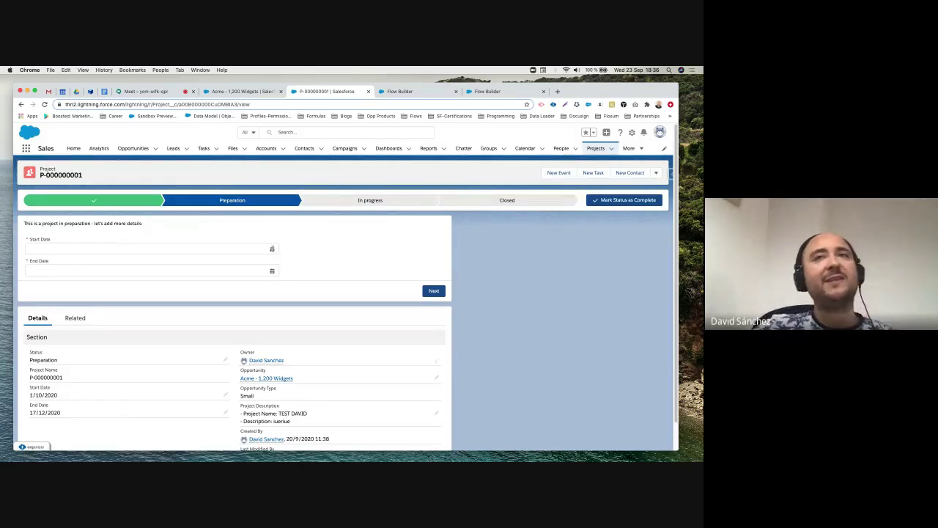
pyautogui.click(272, 250)
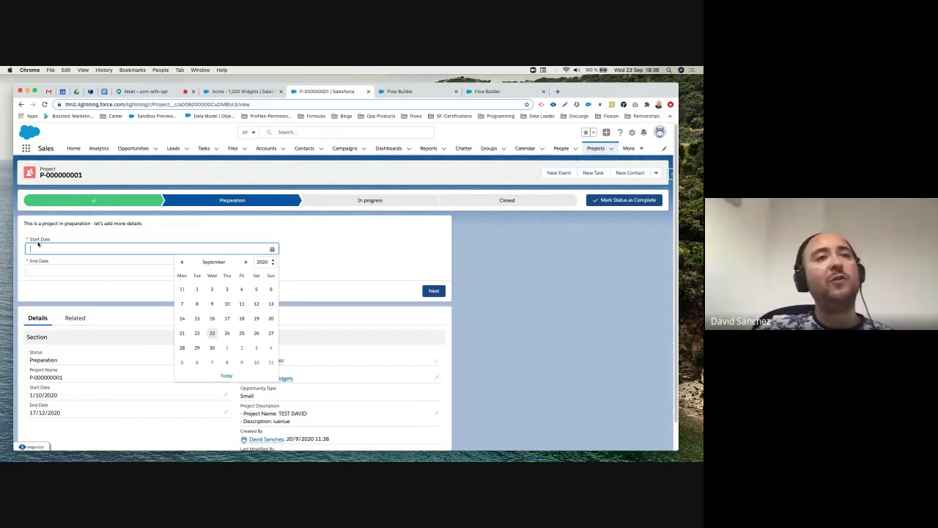
pyautogui.click(197, 292)
pyautogui.click(199, 269)
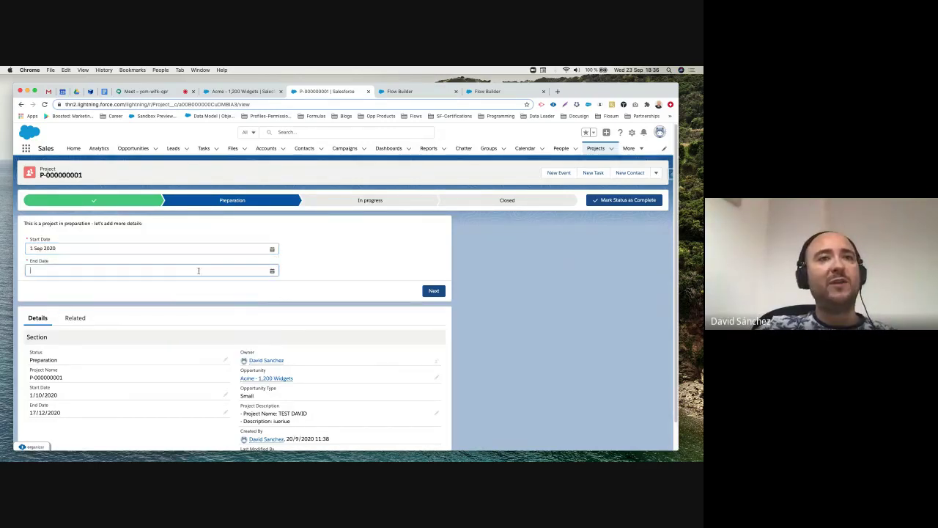
pyautogui.click(212, 368)
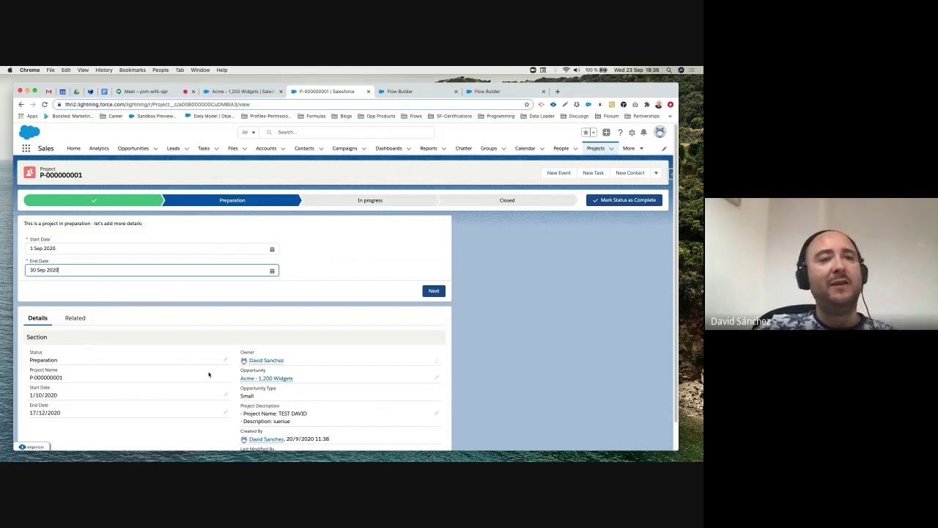
# - View the project's related lists, submit the entered dates, and finish the preparation flow
pyautogui.click(75, 318)
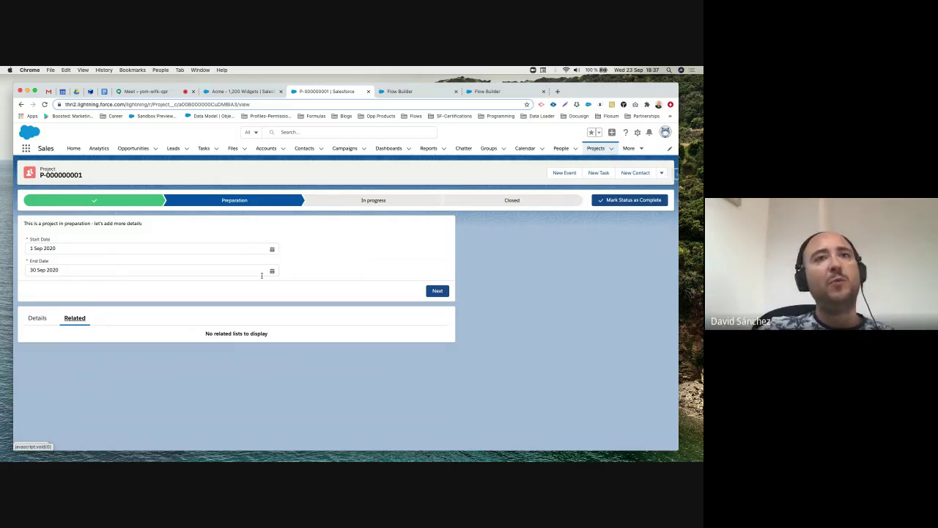
pyautogui.click(436, 291)
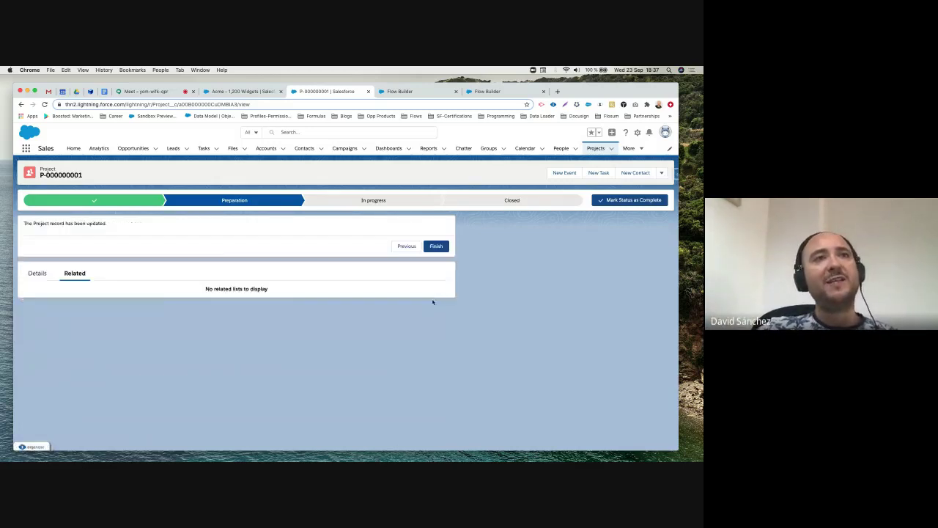
pyautogui.click(437, 246)
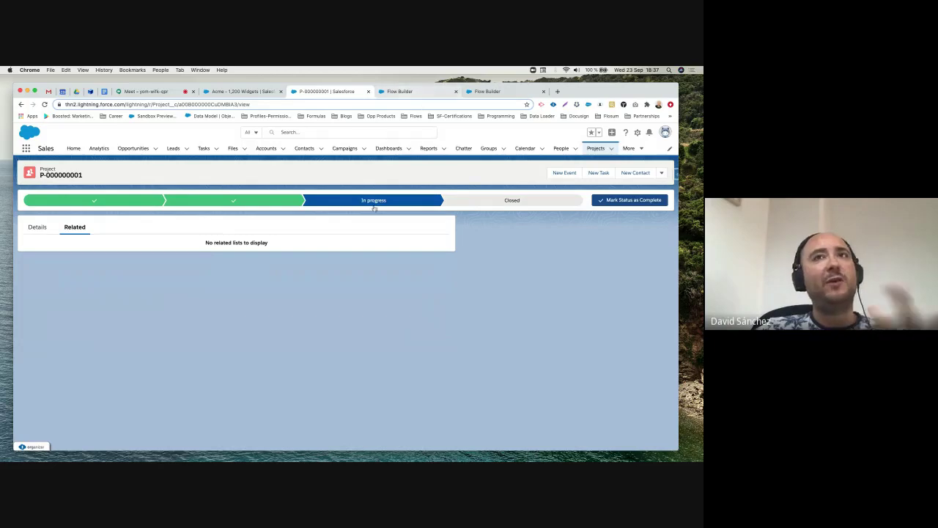
# - Review the Project Screen Flow Preparation and Project Screen Flow diagrams and return to the project record
pyautogui.click(494, 92)
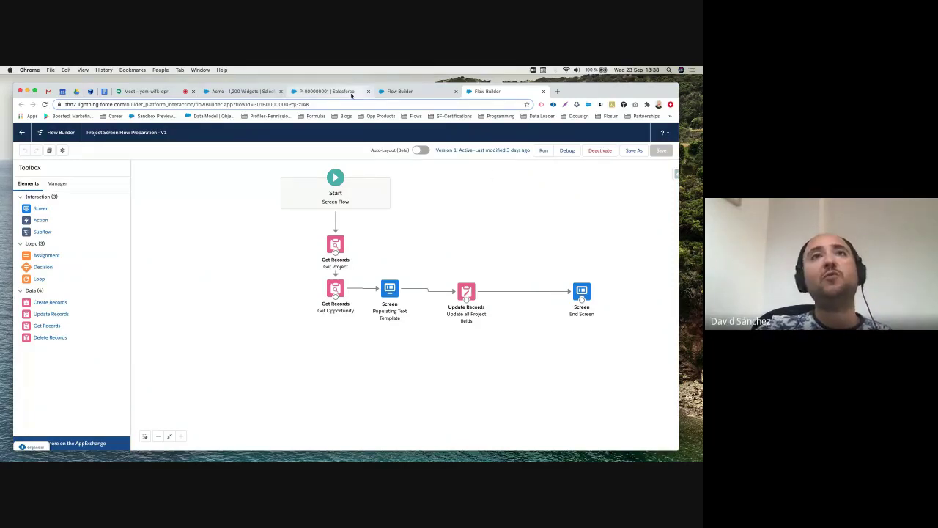
pyautogui.click(326, 91)
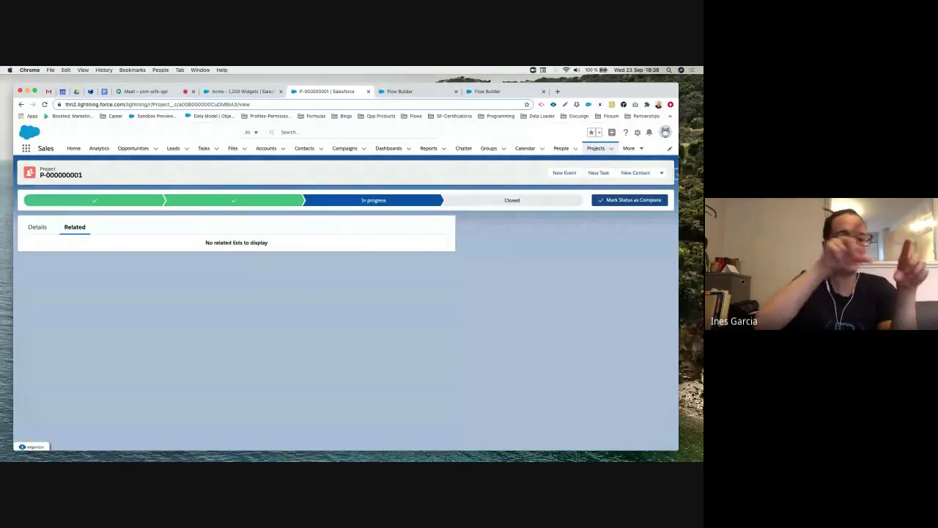
pyautogui.click(399, 92)
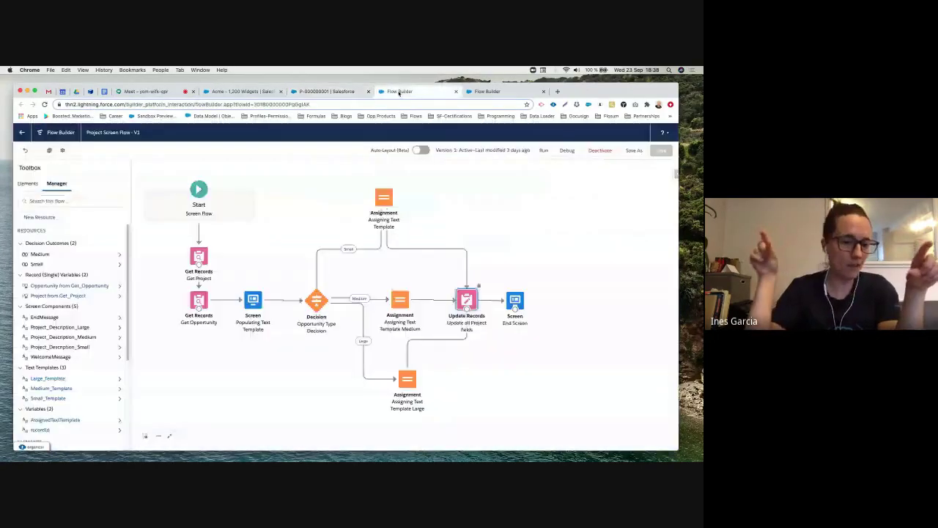
pyautogui.click(326, 92)
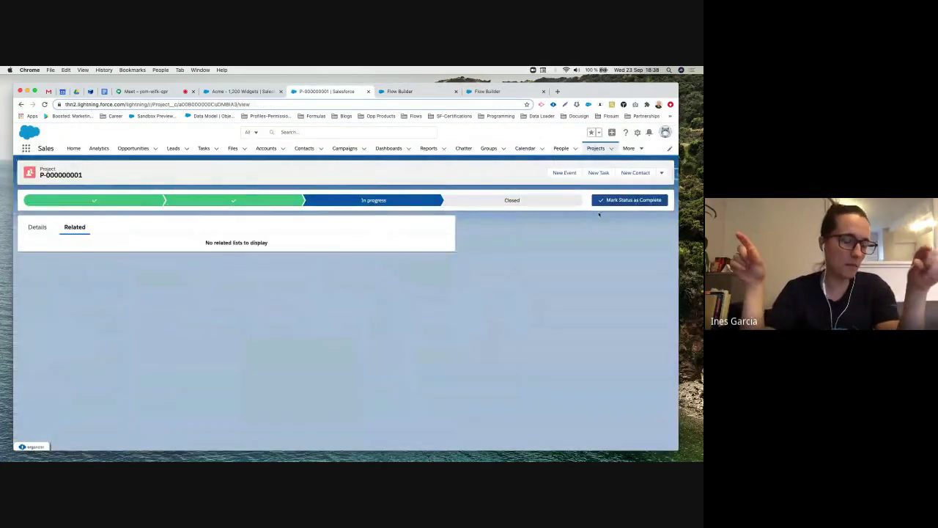
# - View the project's details and compare the Project Screen Flow Preparation diagram with the Project Screen Flow diagram before returning to the record
pyautogui.click(33, 228)
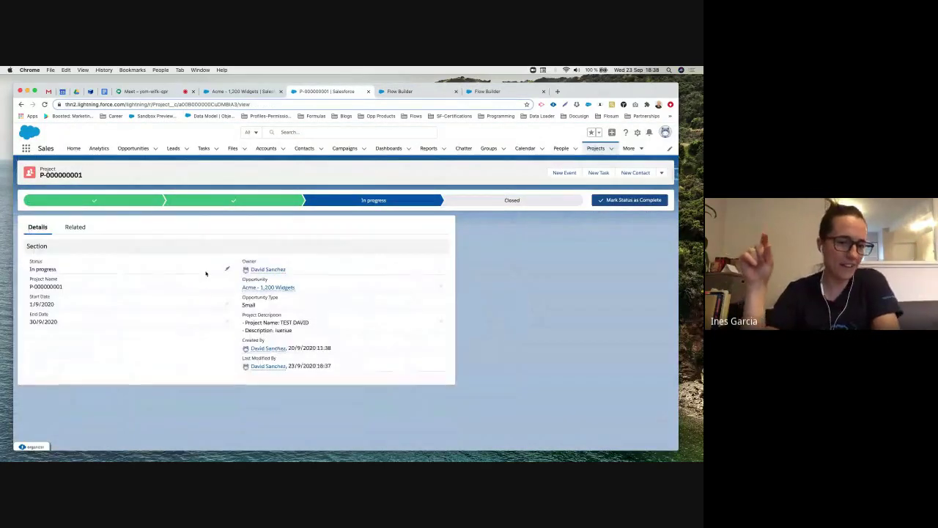
pyautogui.click(490, 93)
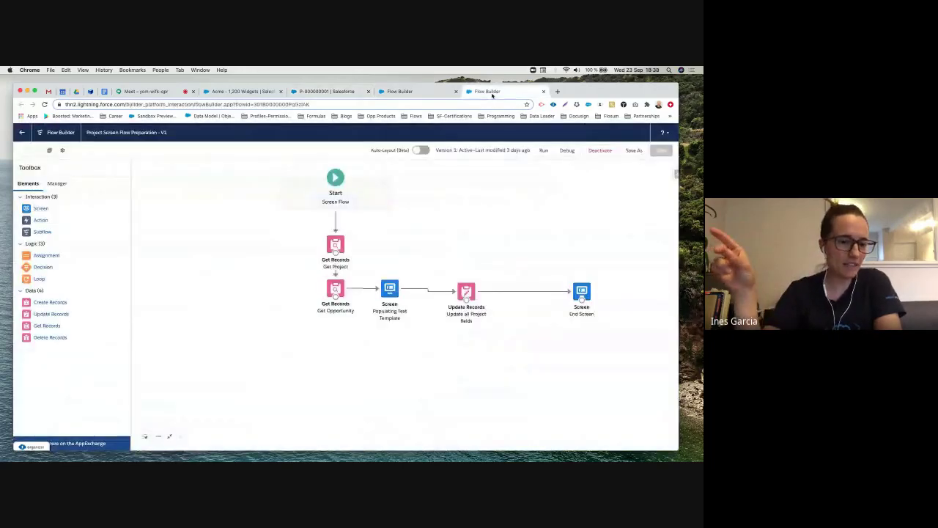
pyautogui.click(430, 92)
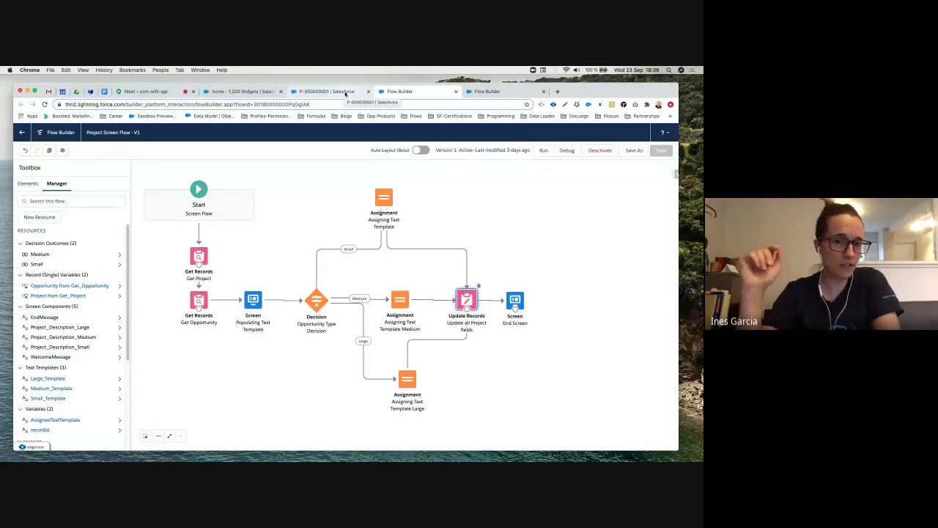
pyautogui.click(345, 93)
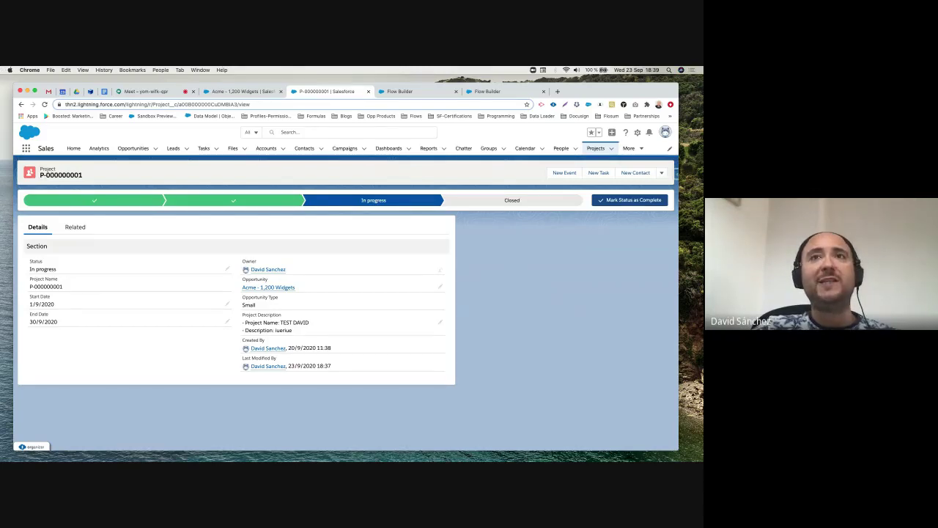
# - Switch to the Google Slides presentation, show the "Recursos recomendados" slide in an enlarged window, and return to the Google Meet call
pyautogui.press('super+grave')
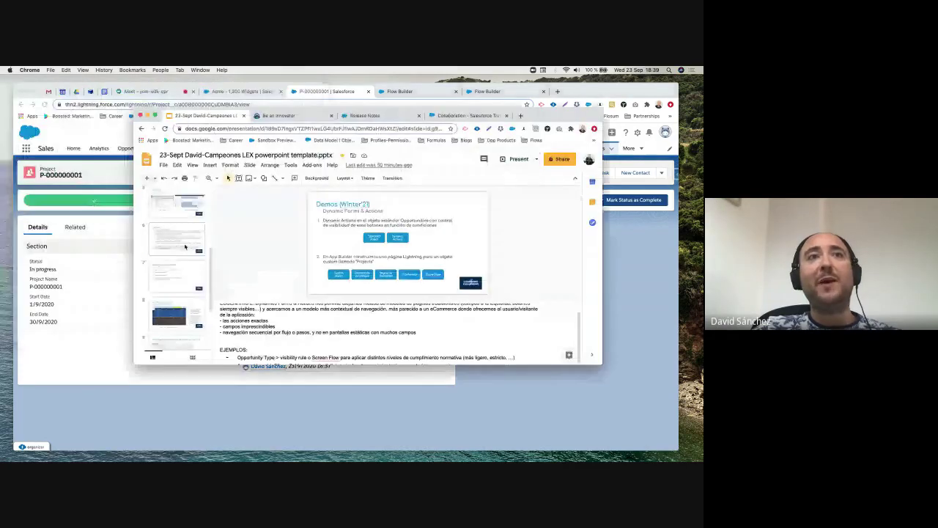
pyautogui.click(189, 255)
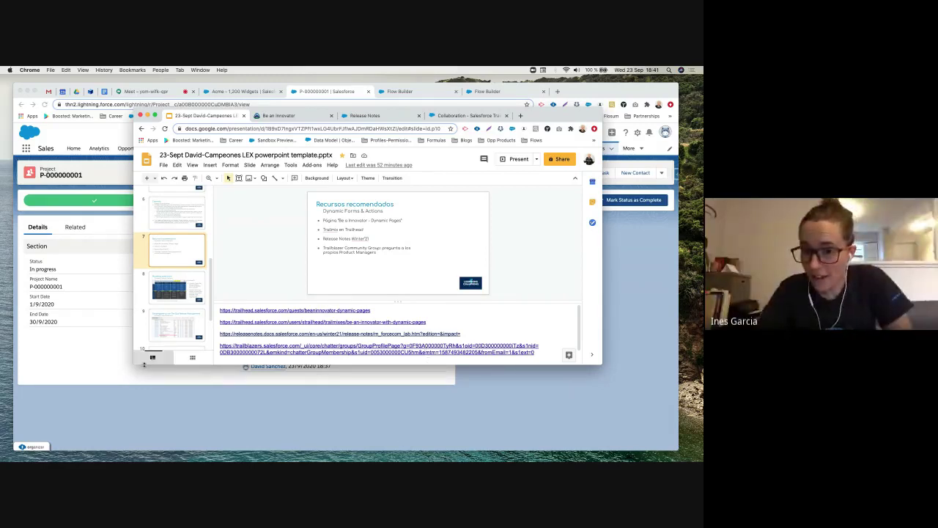
pyautogui.moveTo(136, 365); pyautogui.dragTo(117, 427)
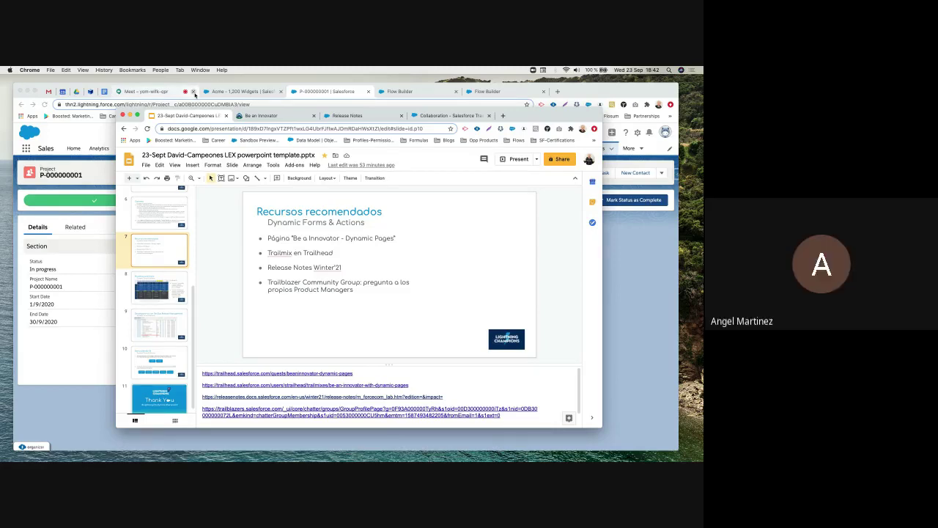
pyautogui.click(176, 93)
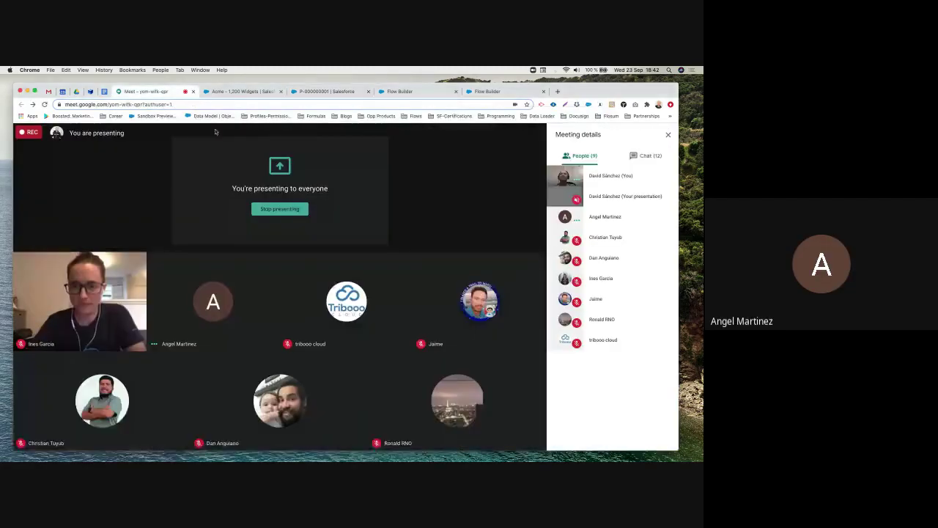